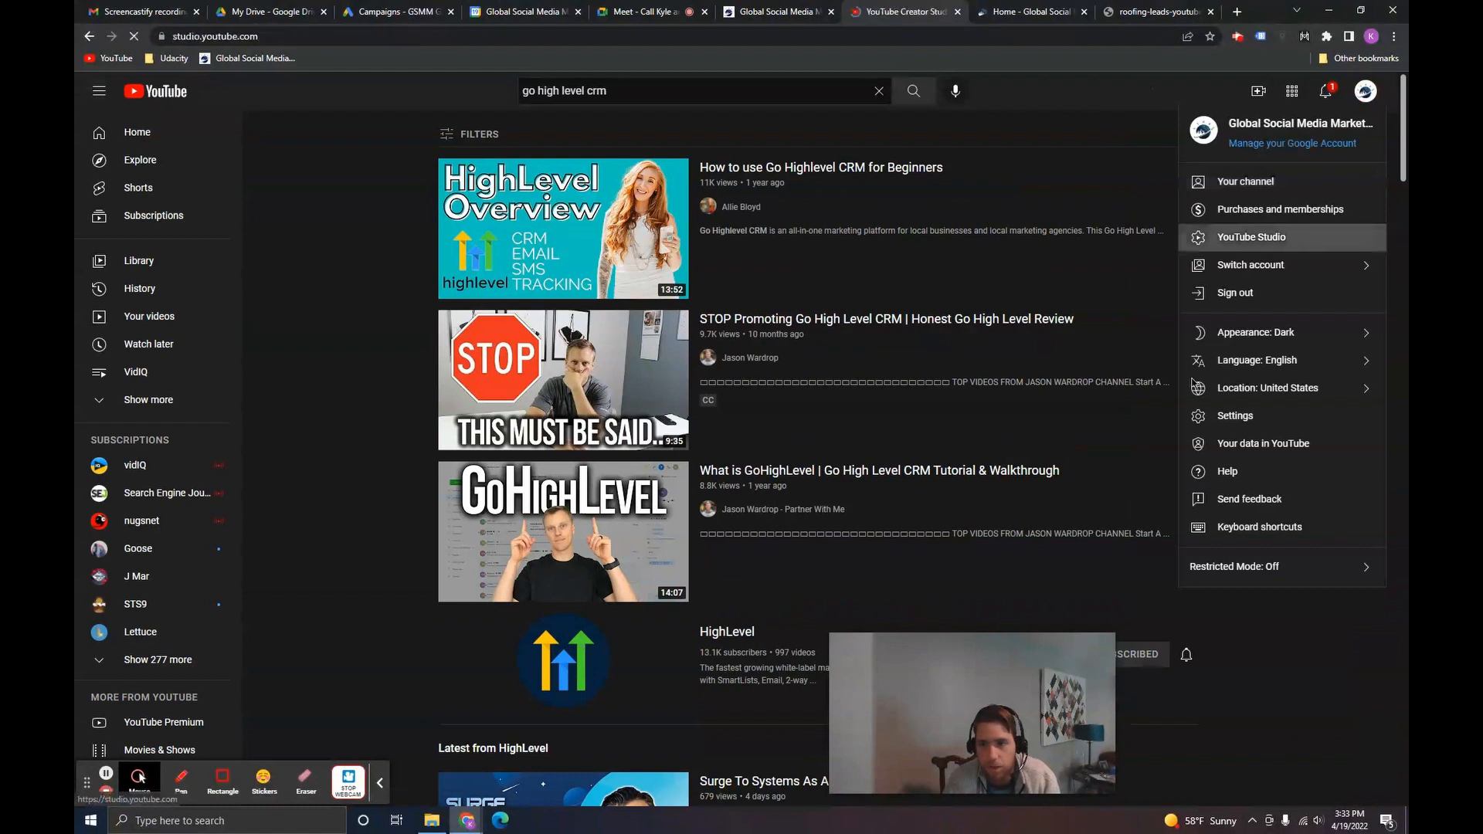
View the channel's content list in YouTube Studio, and switch to the Funnels page in HighLevel.
mouse_move(1014, 662)
drag(1007, 680, 1291, 674)
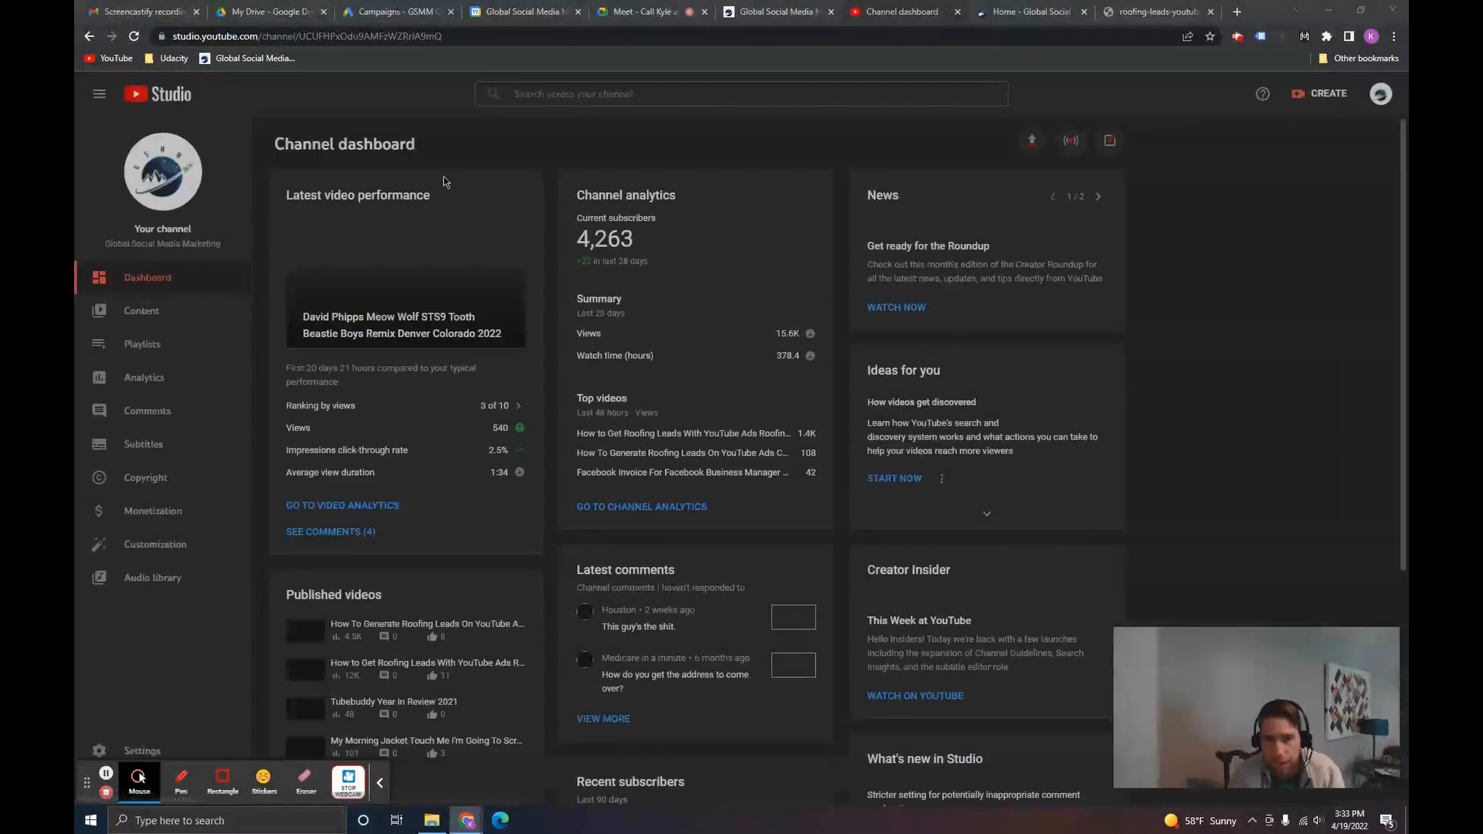
click(190, 342)
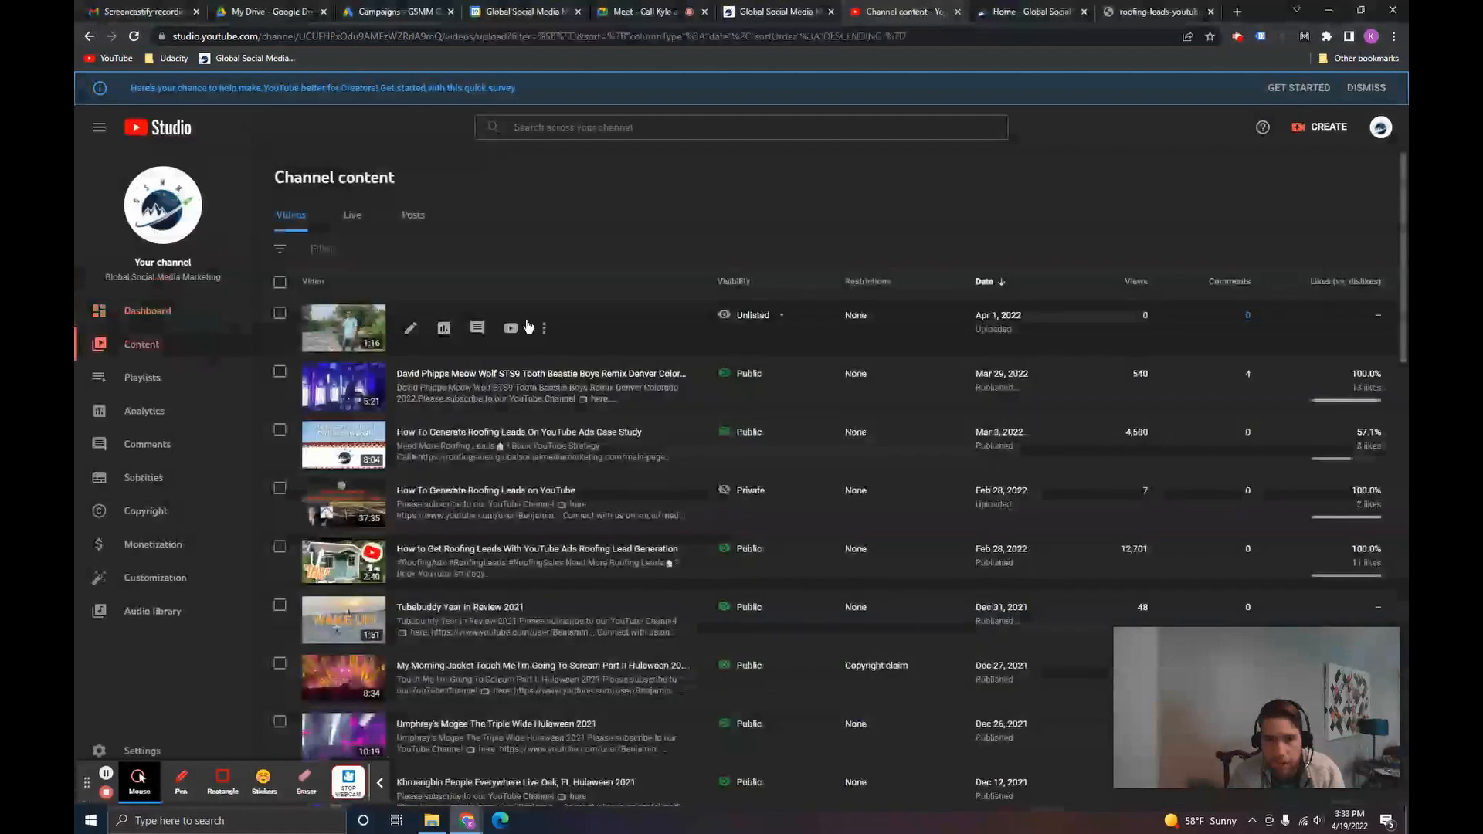
click(821, 6)
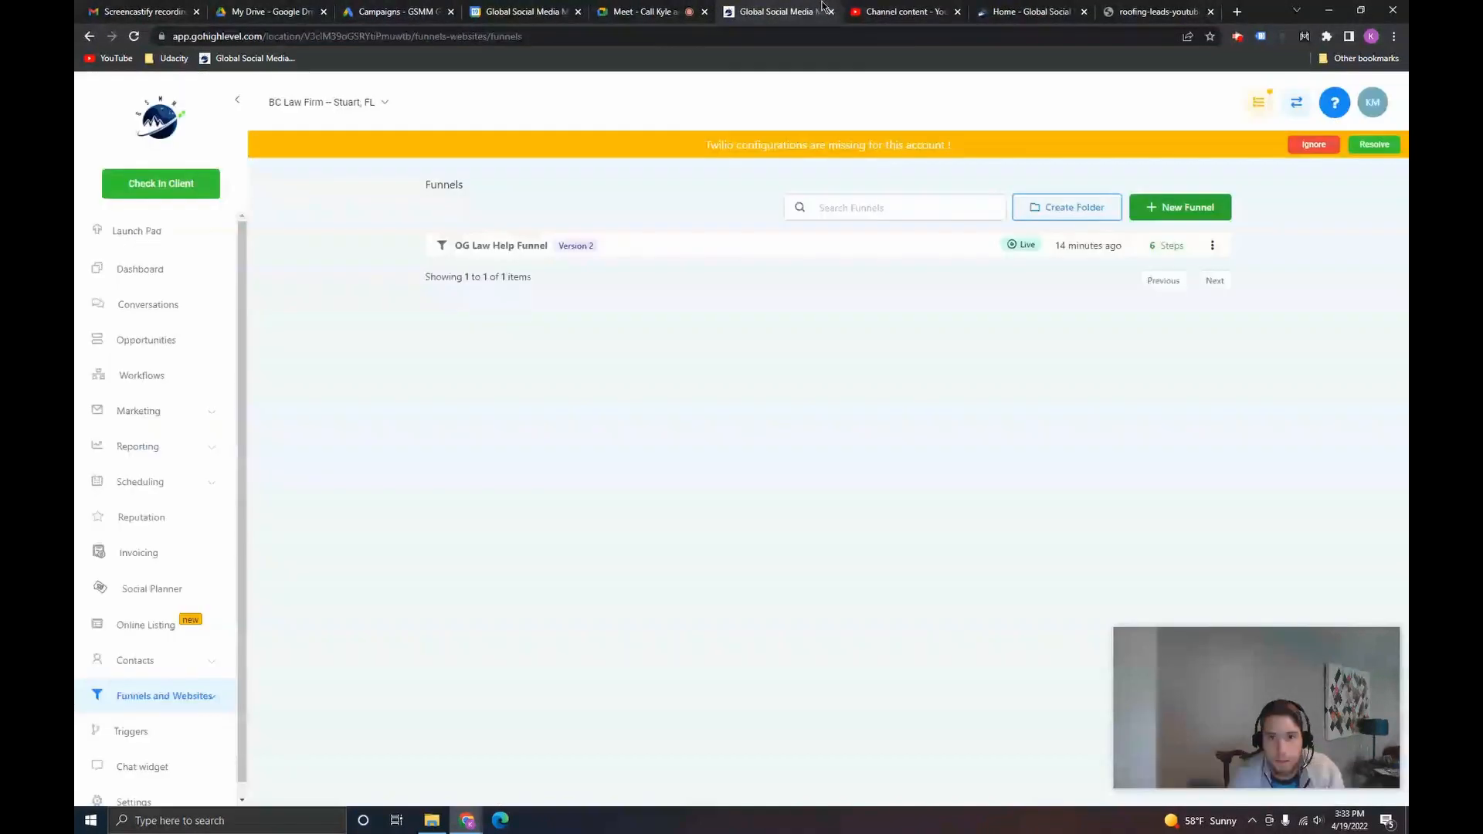
Switch to Google Ads and start a new campaign with Leads as its objective.
click(424, 7)
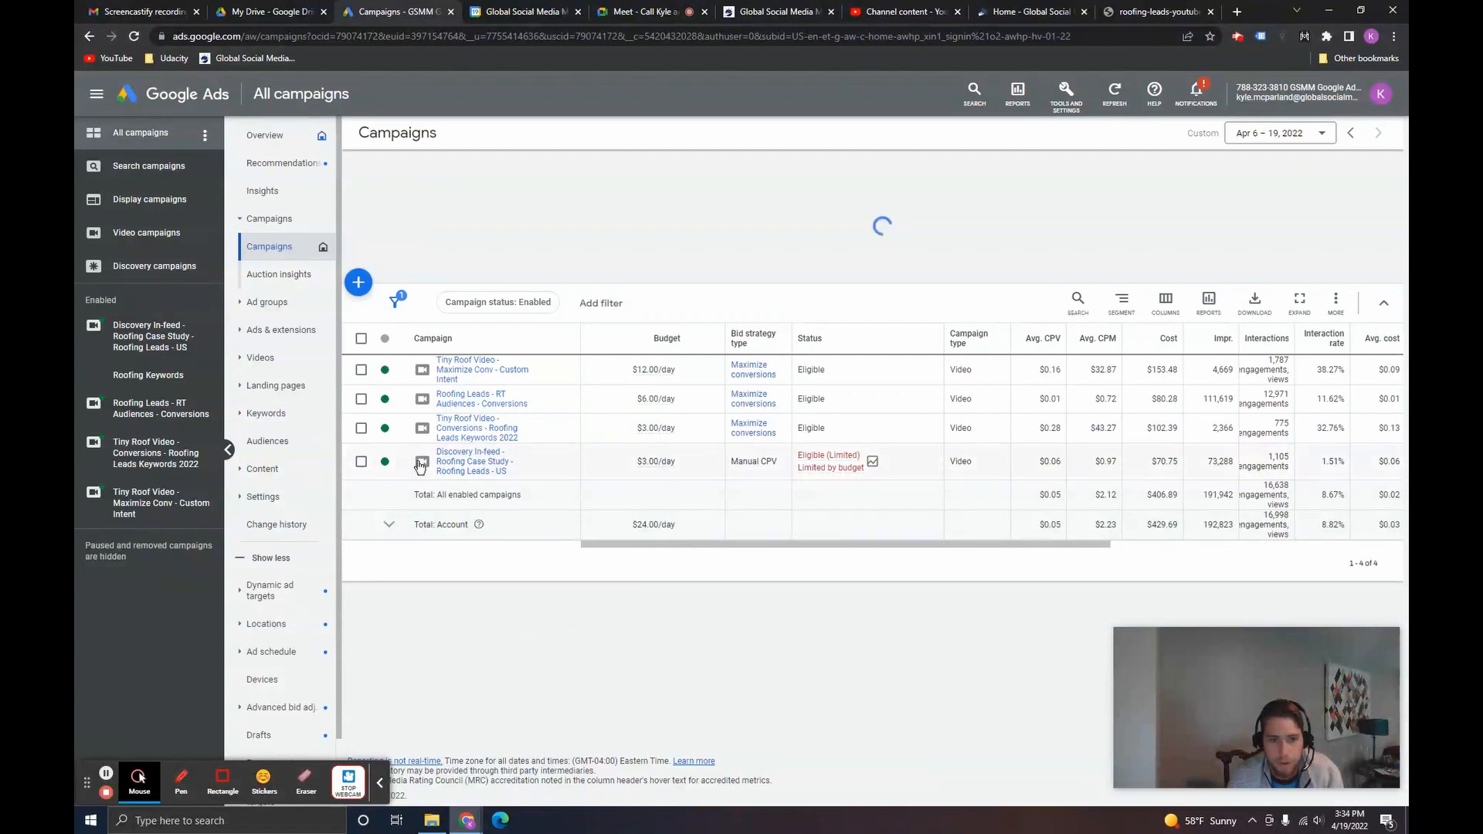
click(358, 285)
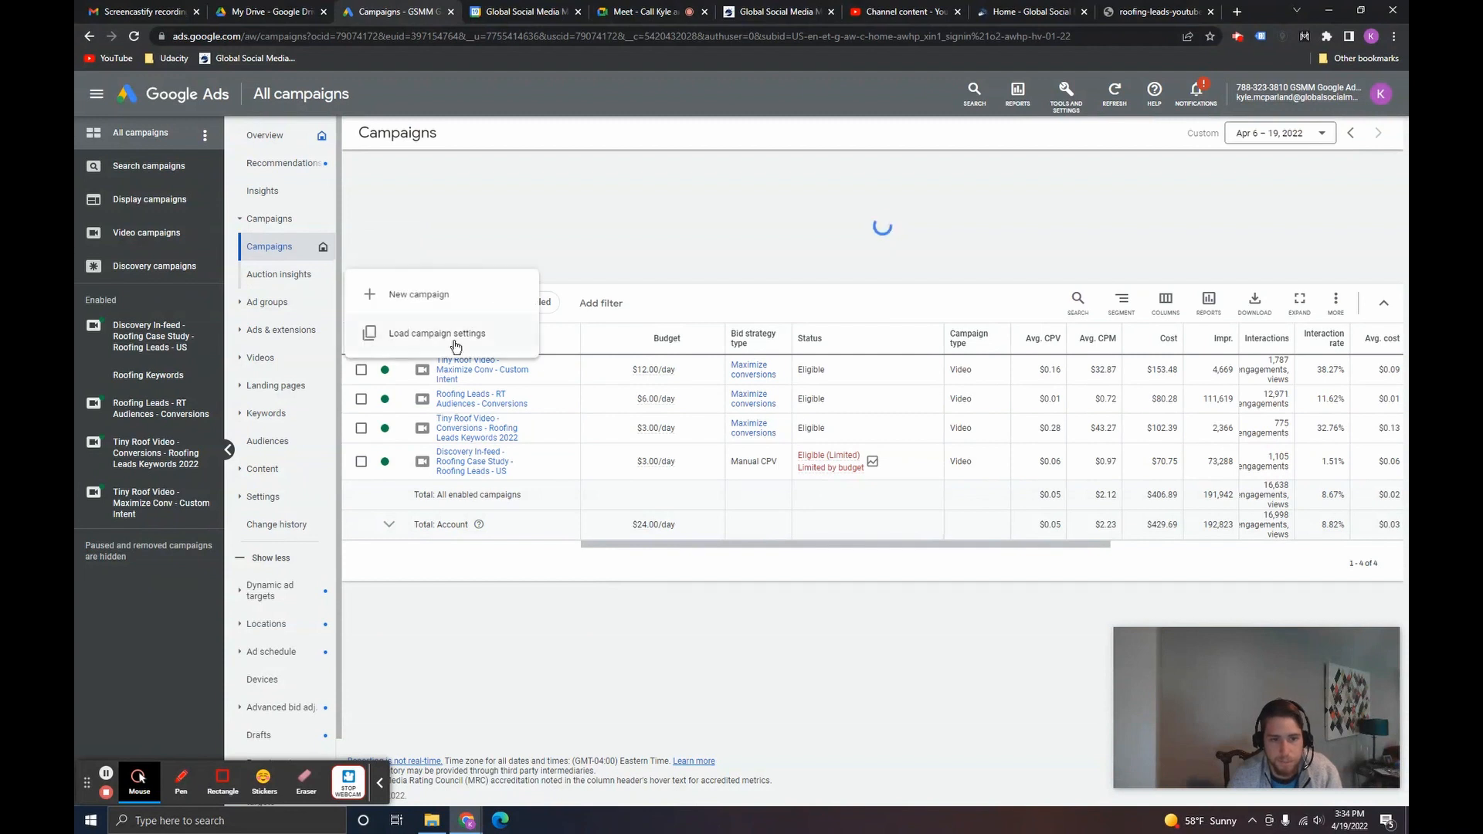
click(439, 293)
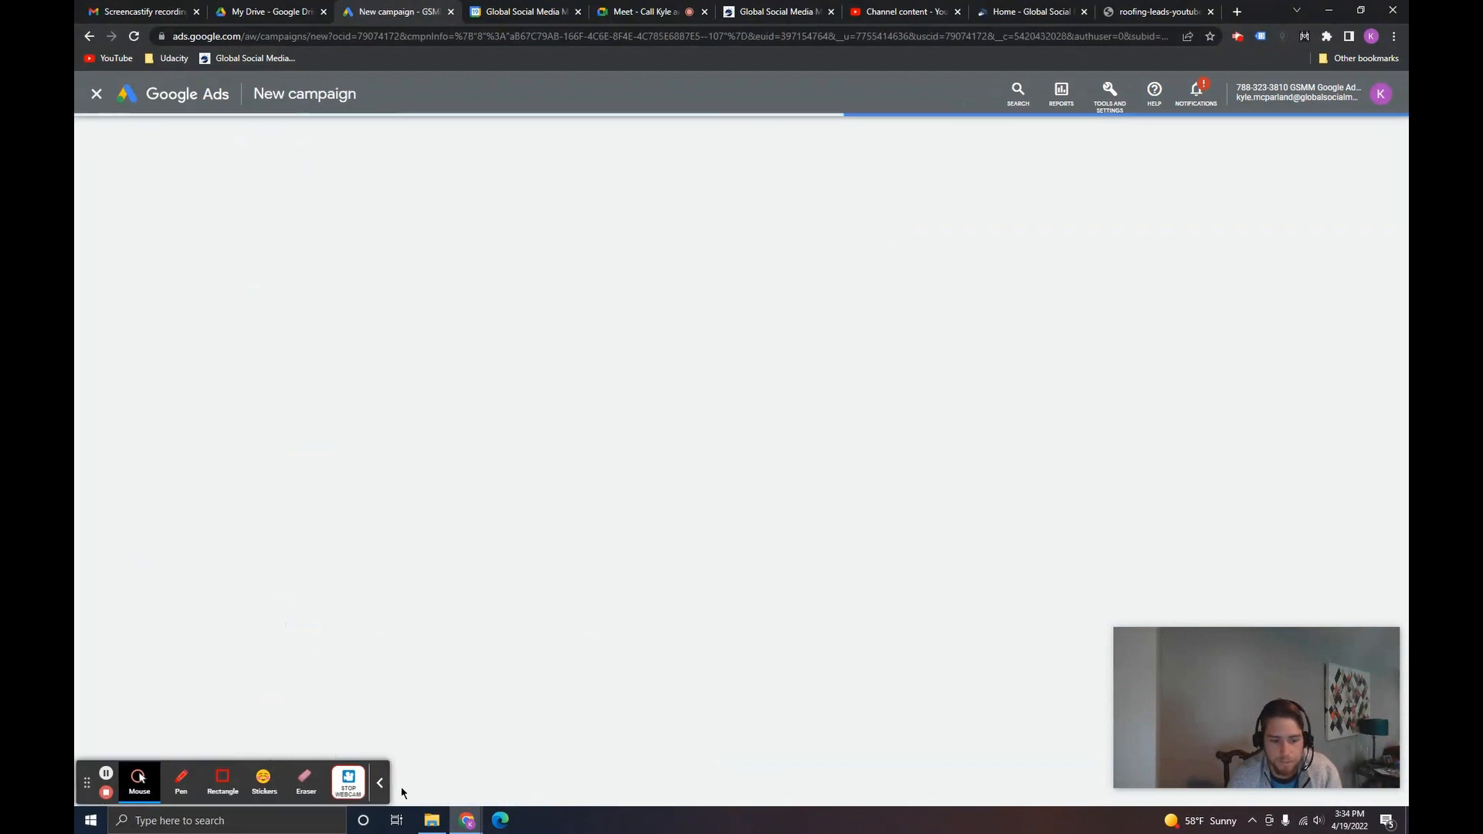
click(380, 783)
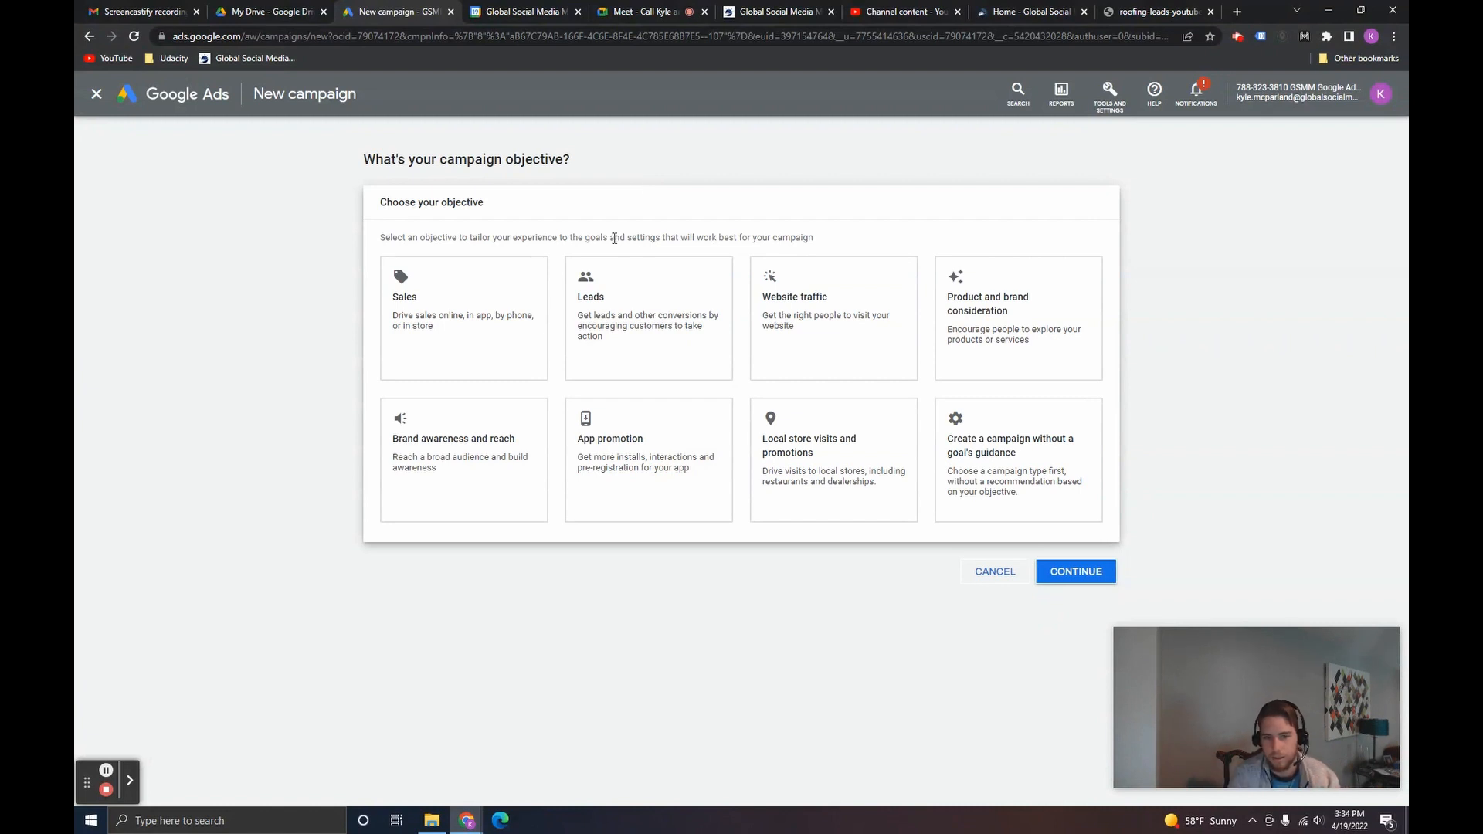
click(632, 299)
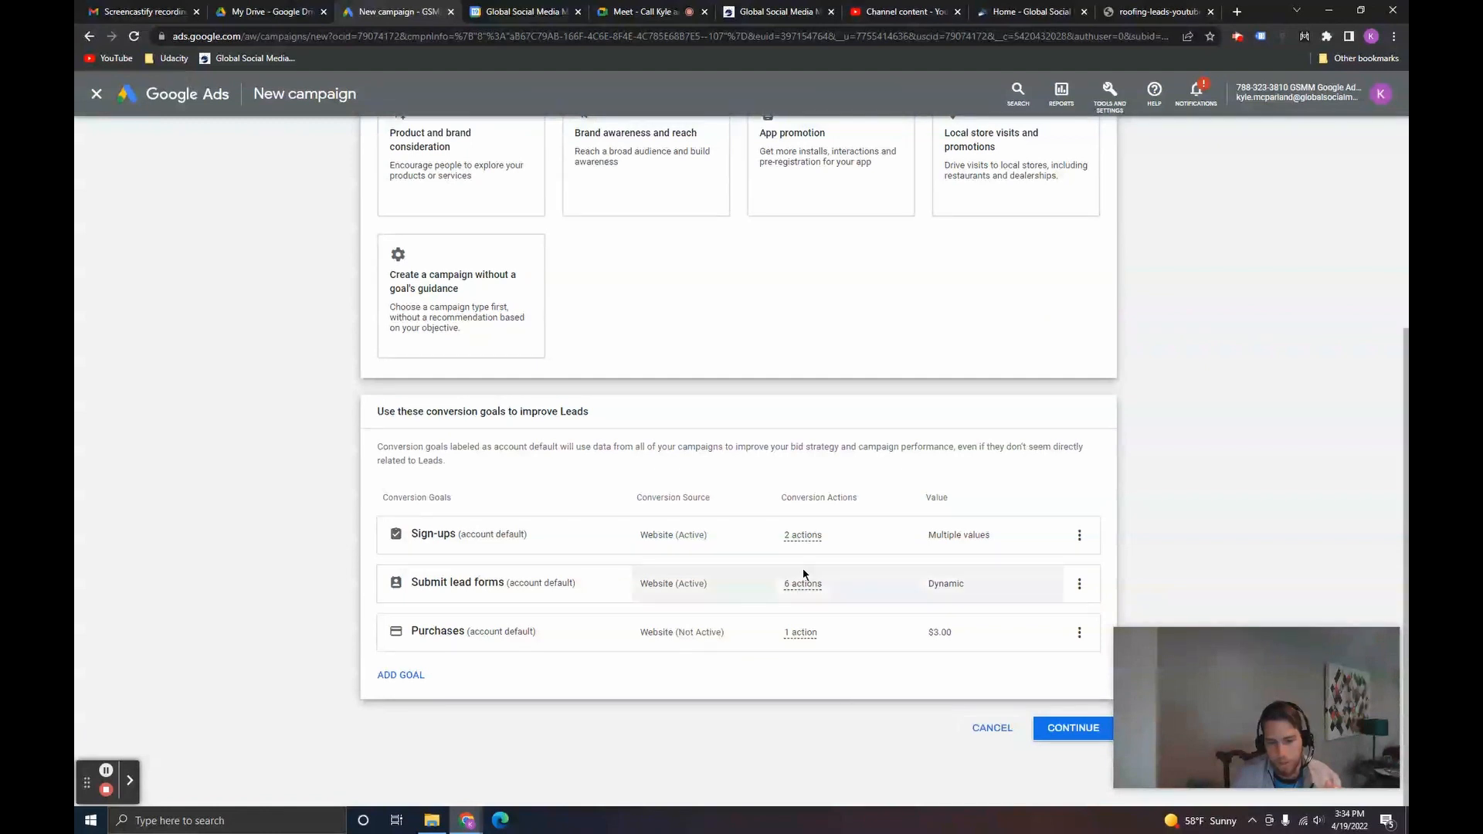
drag(408, 591, 503, 584)
click(430, 587)
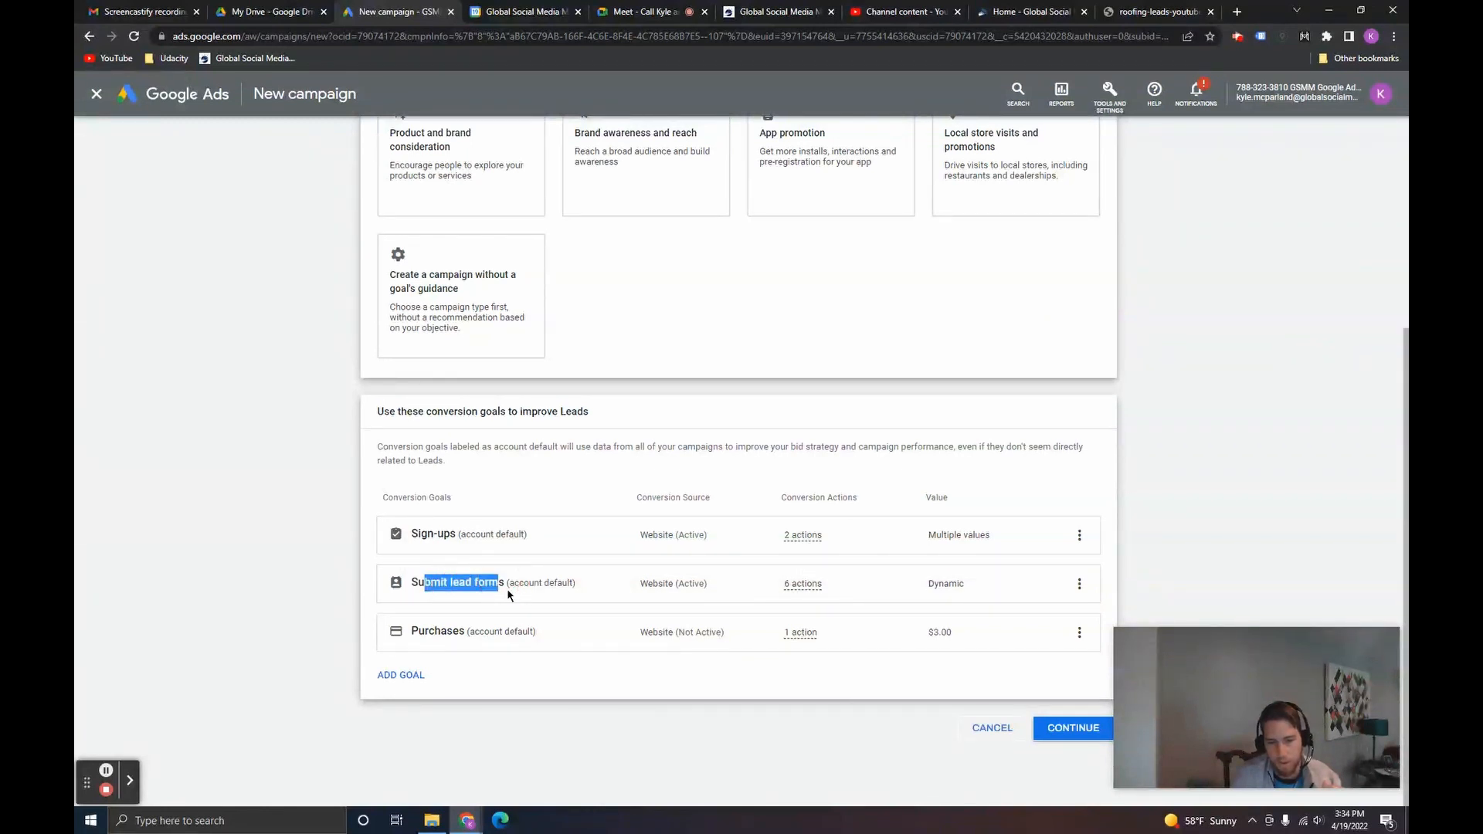
click(491, 594)
drag(413, 583, 498, 581)
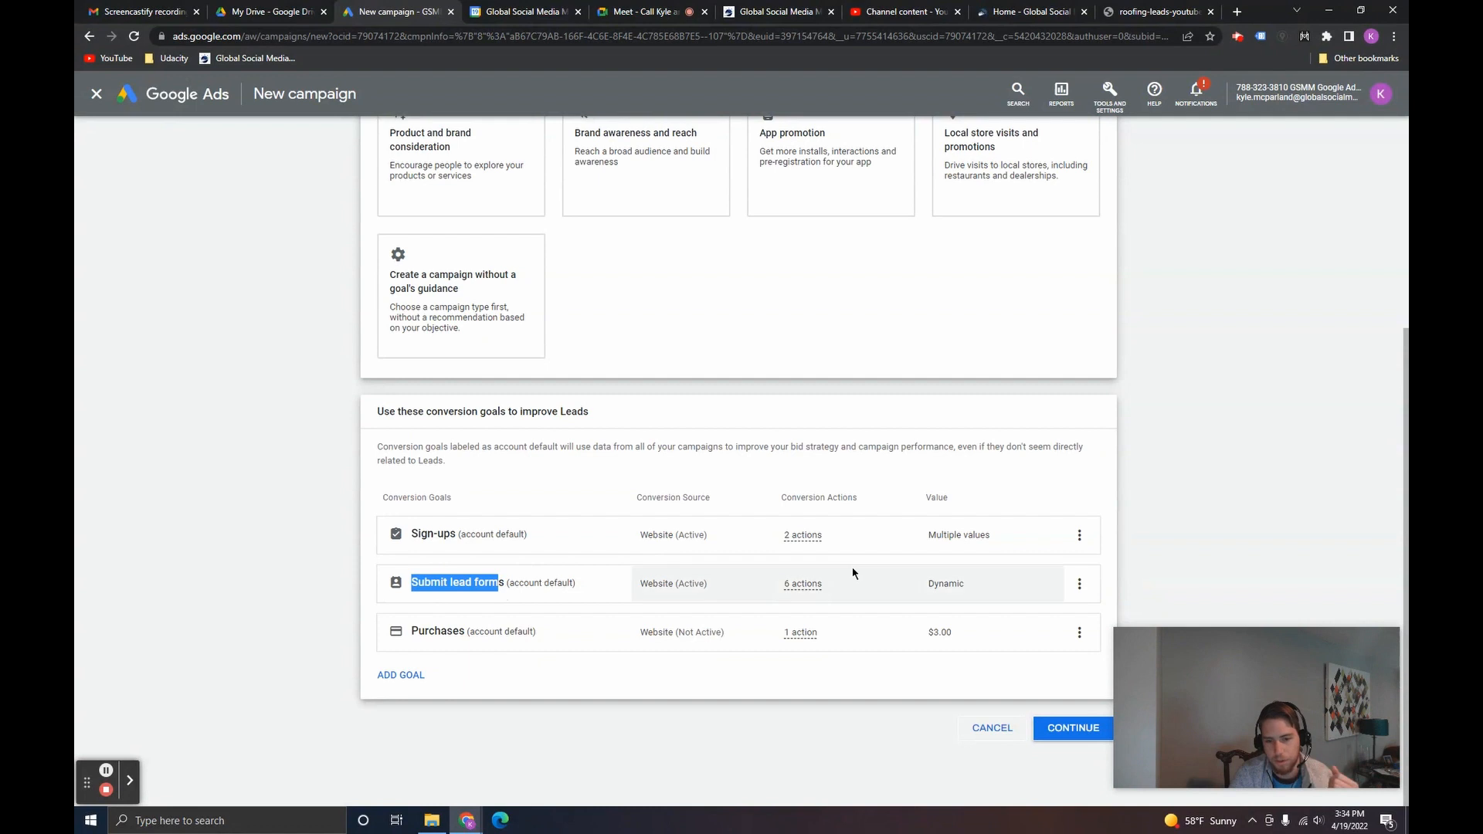
Remove the Purchases and Sign-ups conversion goals, keeping only Submit lead forms, and continue to the campaign type selection.
click(1242, 534)
click(1077, 634)
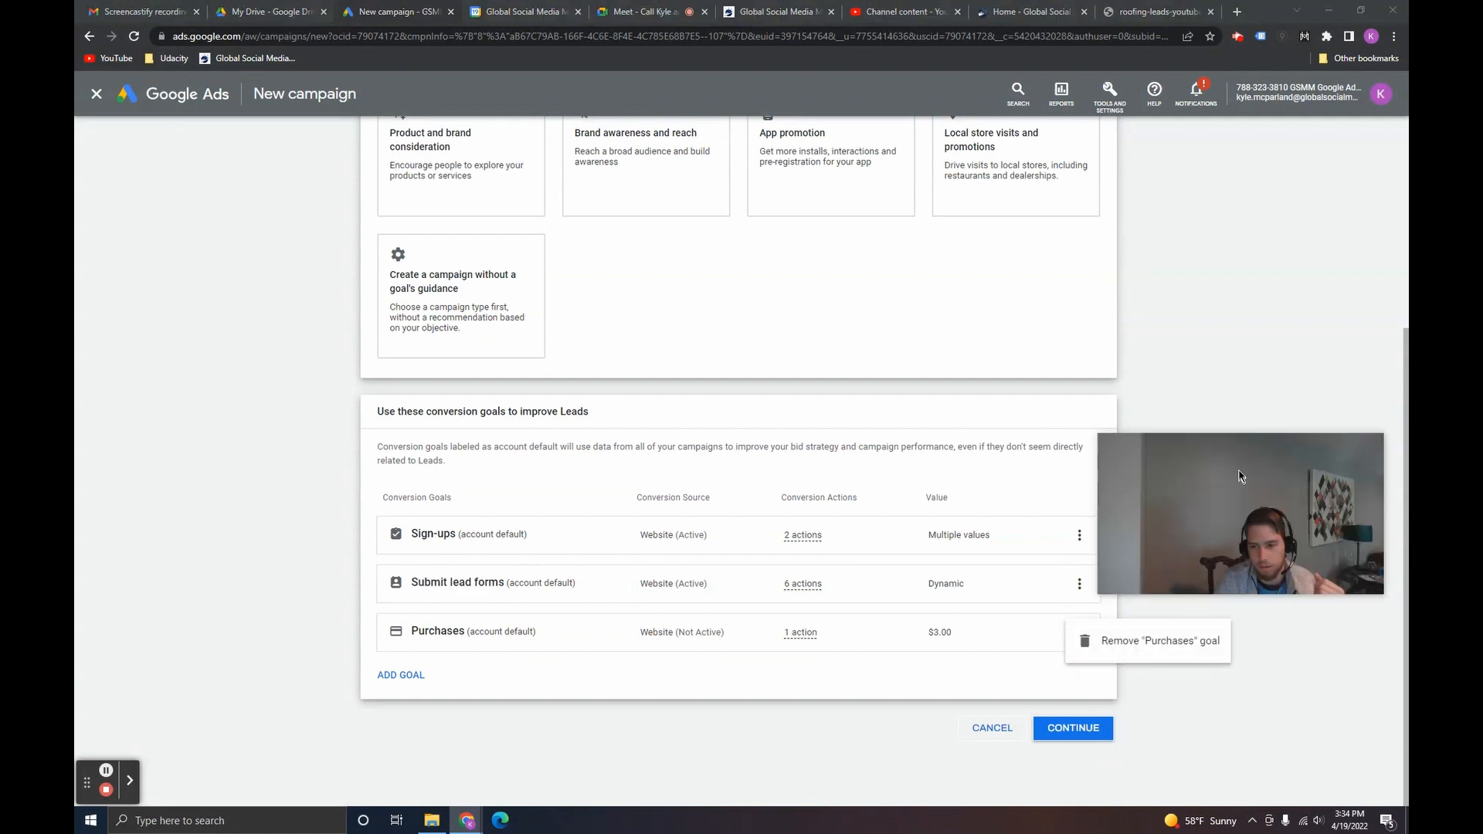
click(1167, 643)
click(876, 484)
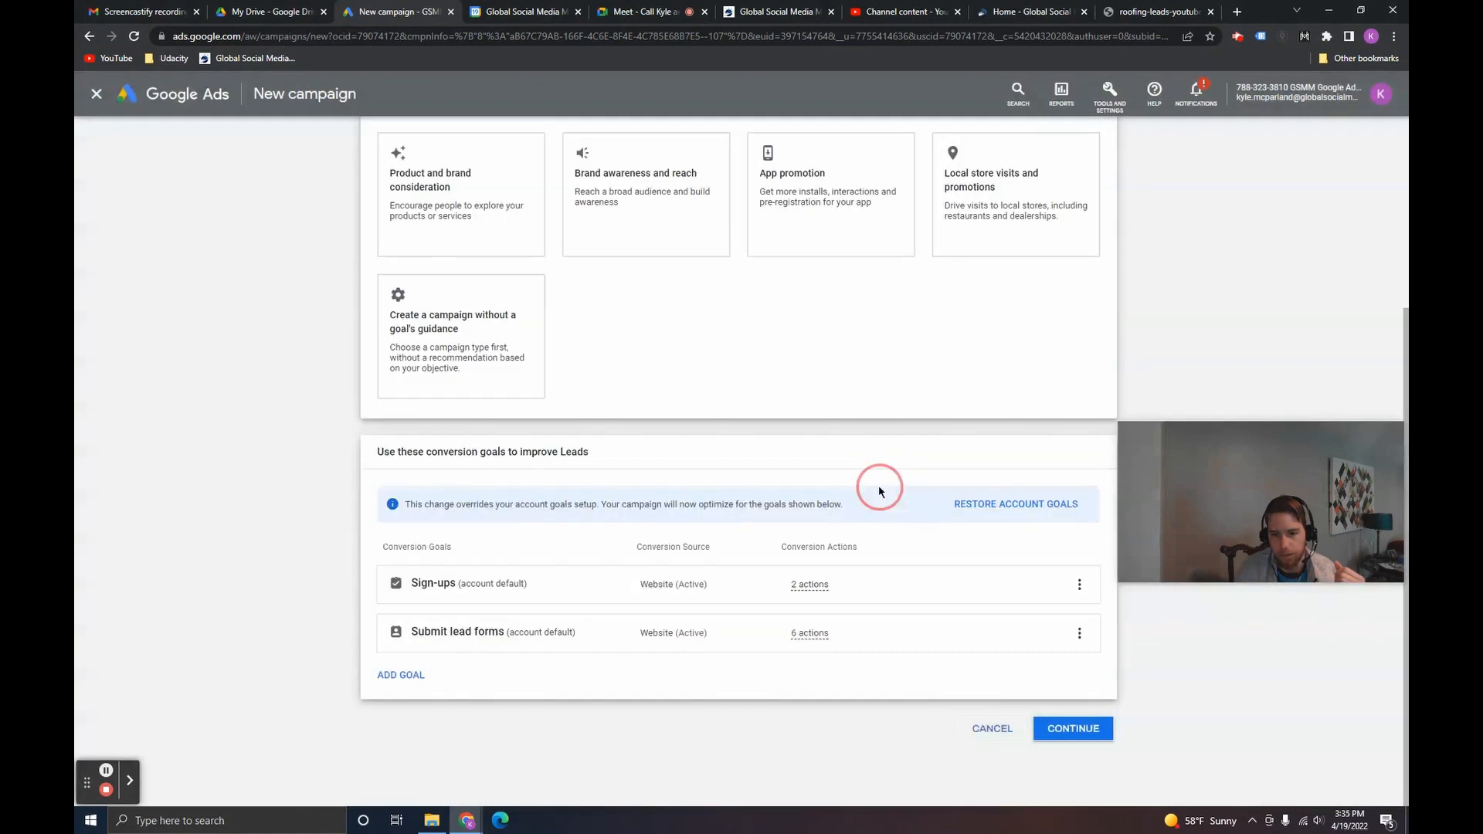
click(1079, 585)
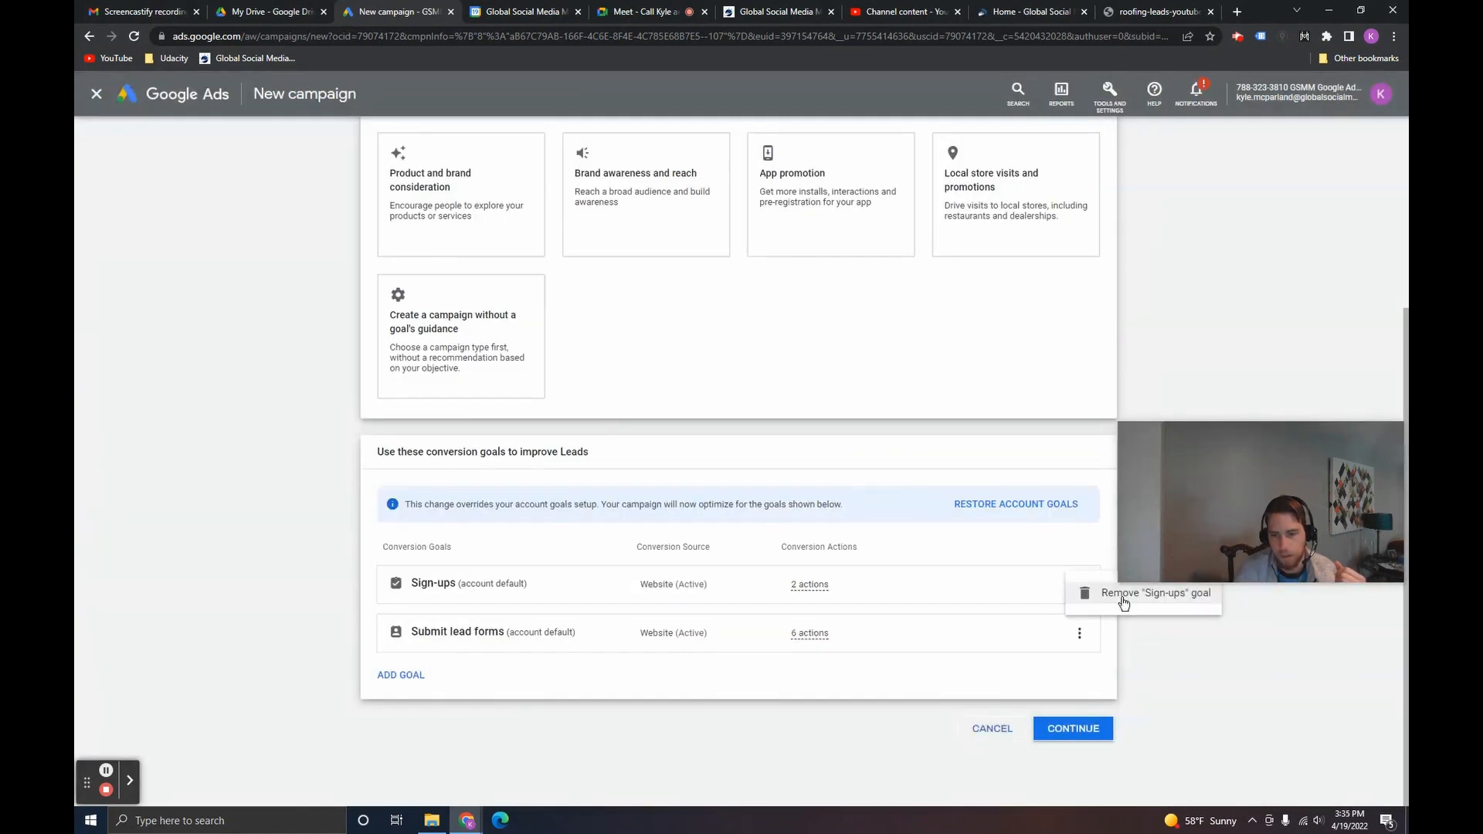
click(1121, 597)
click(872, 485)
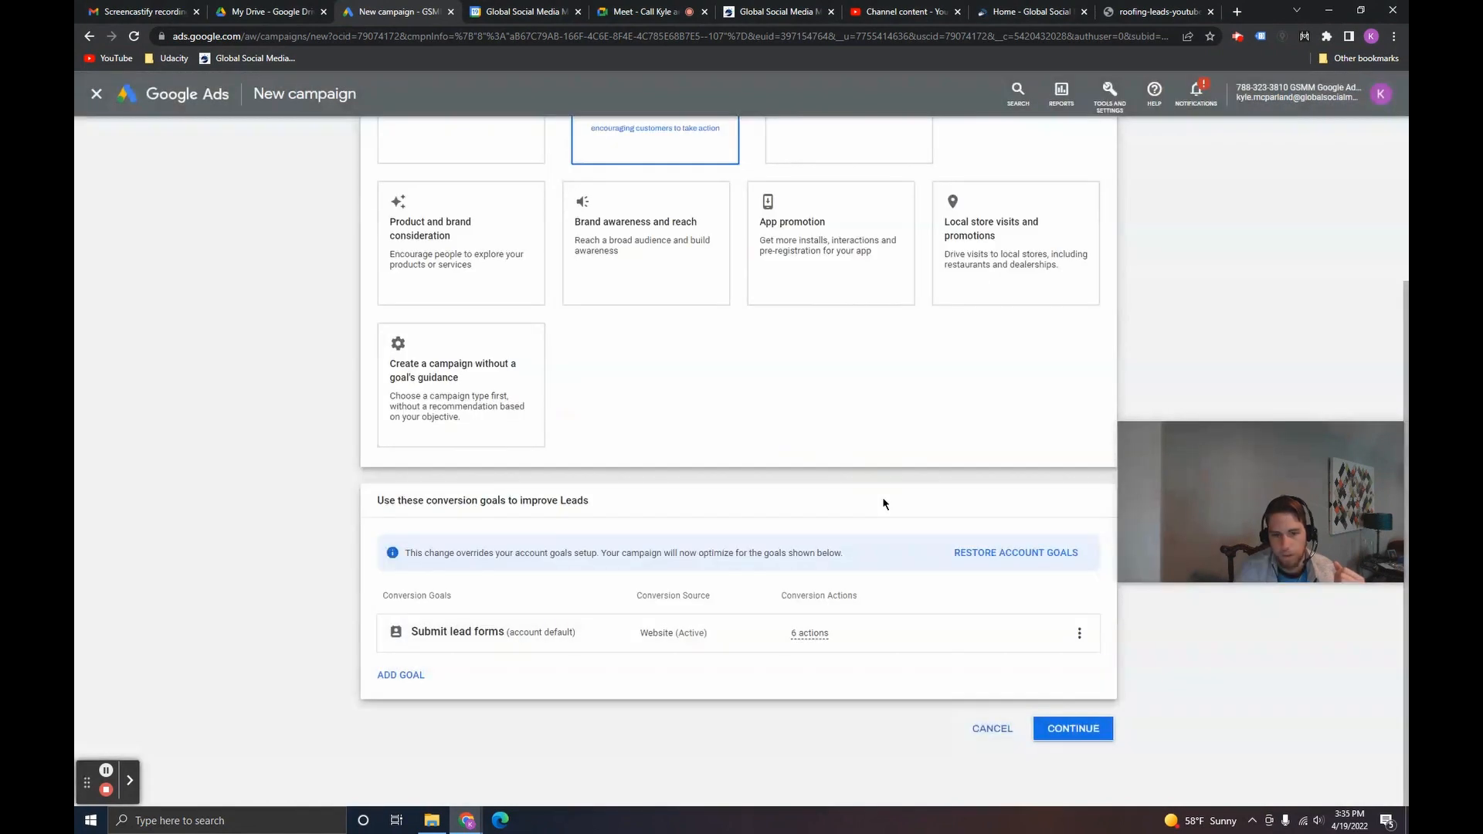
click(1107, 731)
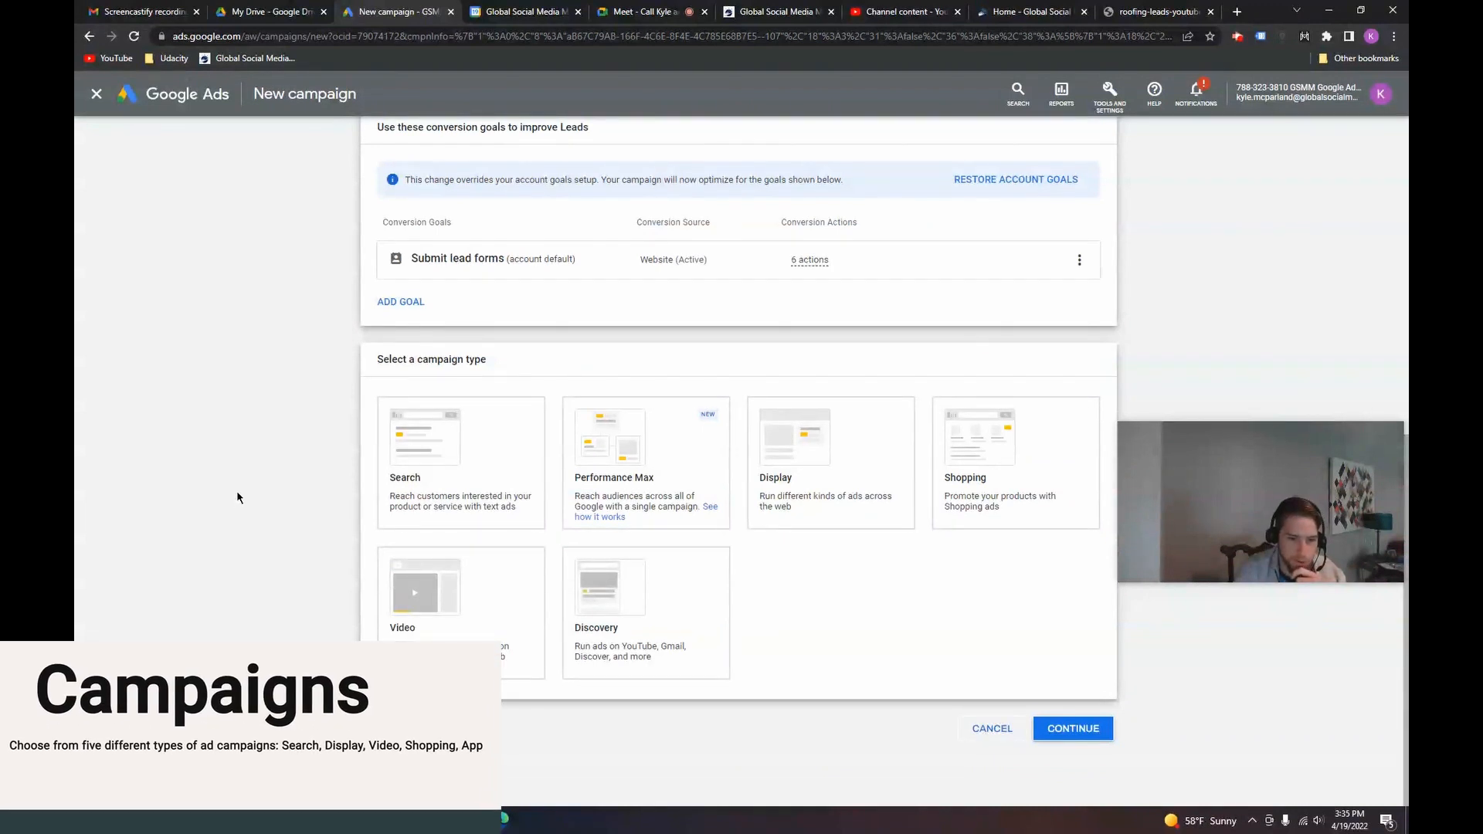
Choose Video as the campaign type with the Drive conversions subtype and continue to the campaign settings.
click(431, 478)
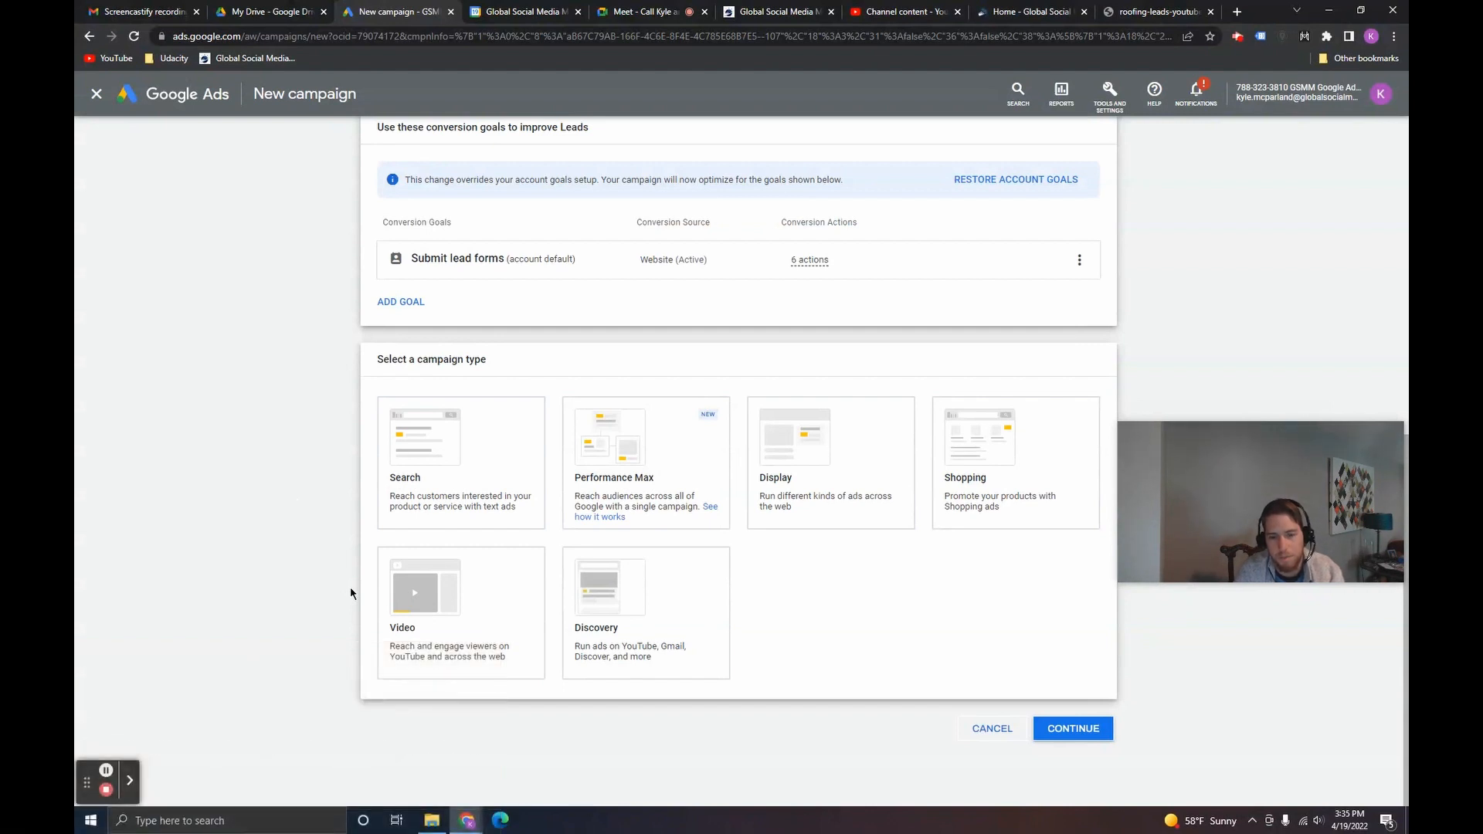
click(432, 587)
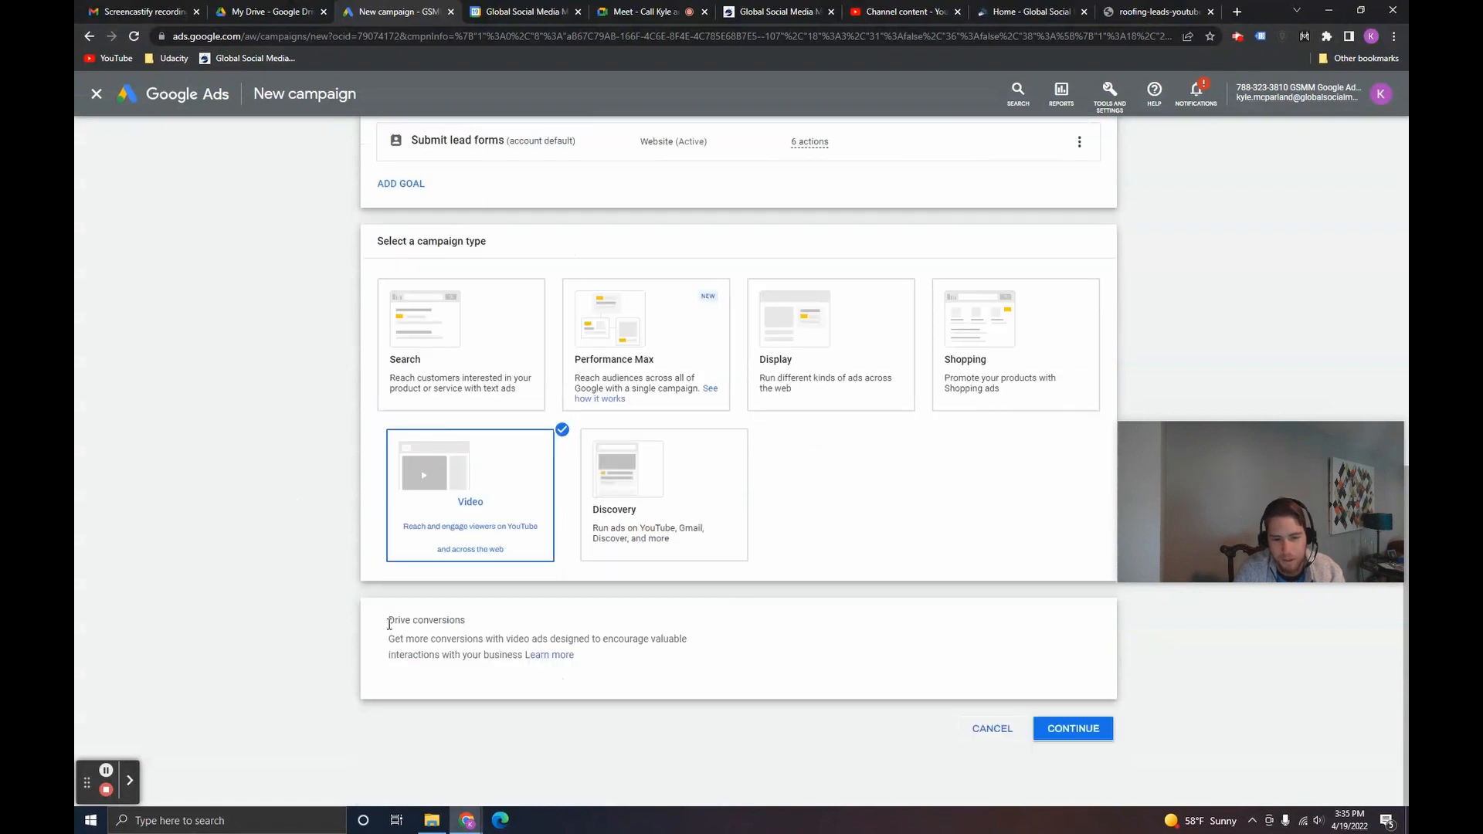
drag(389, 624, 479, 619)
click(607, 618)
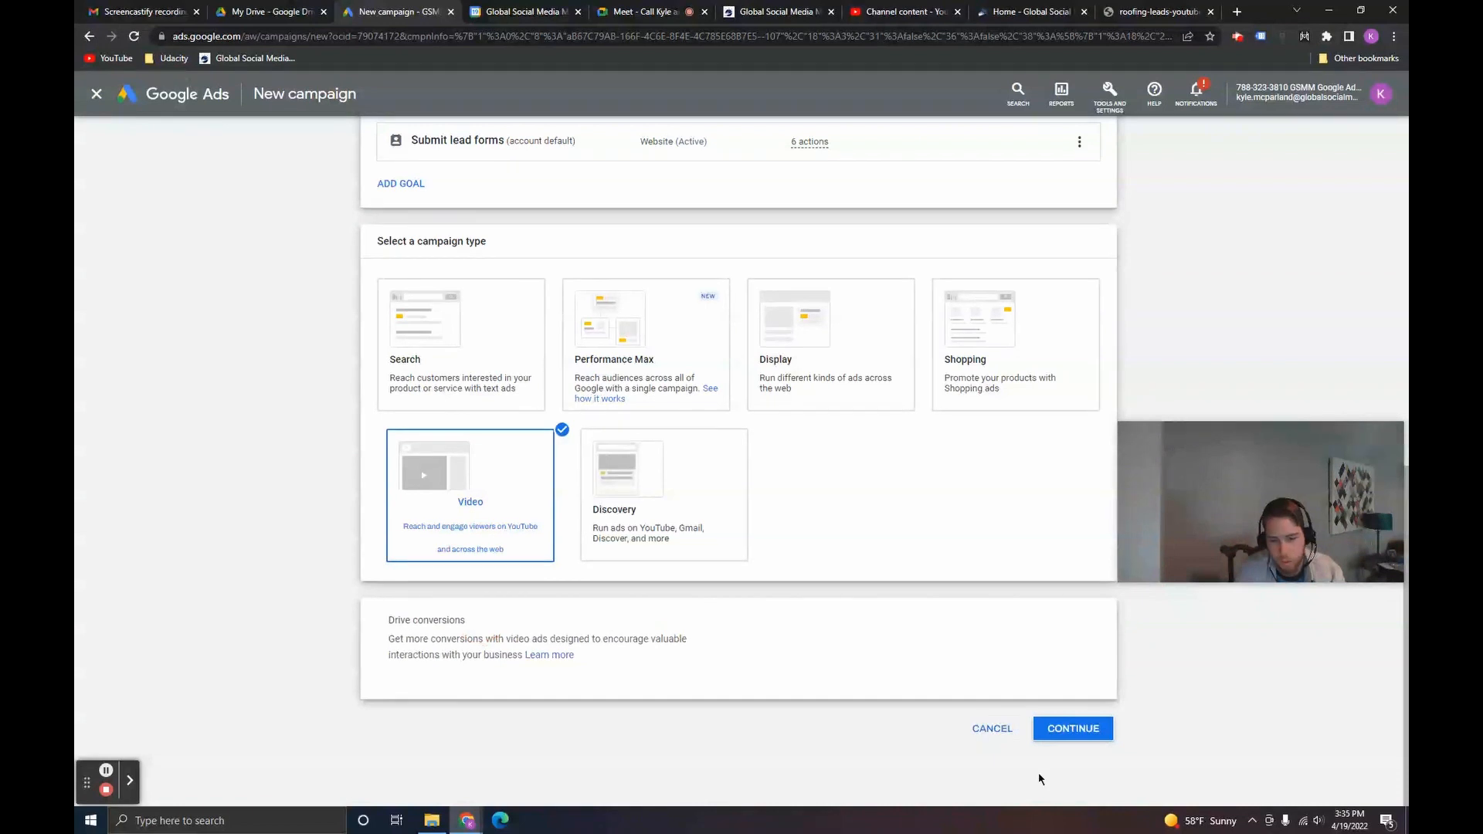
click(1089, 730)
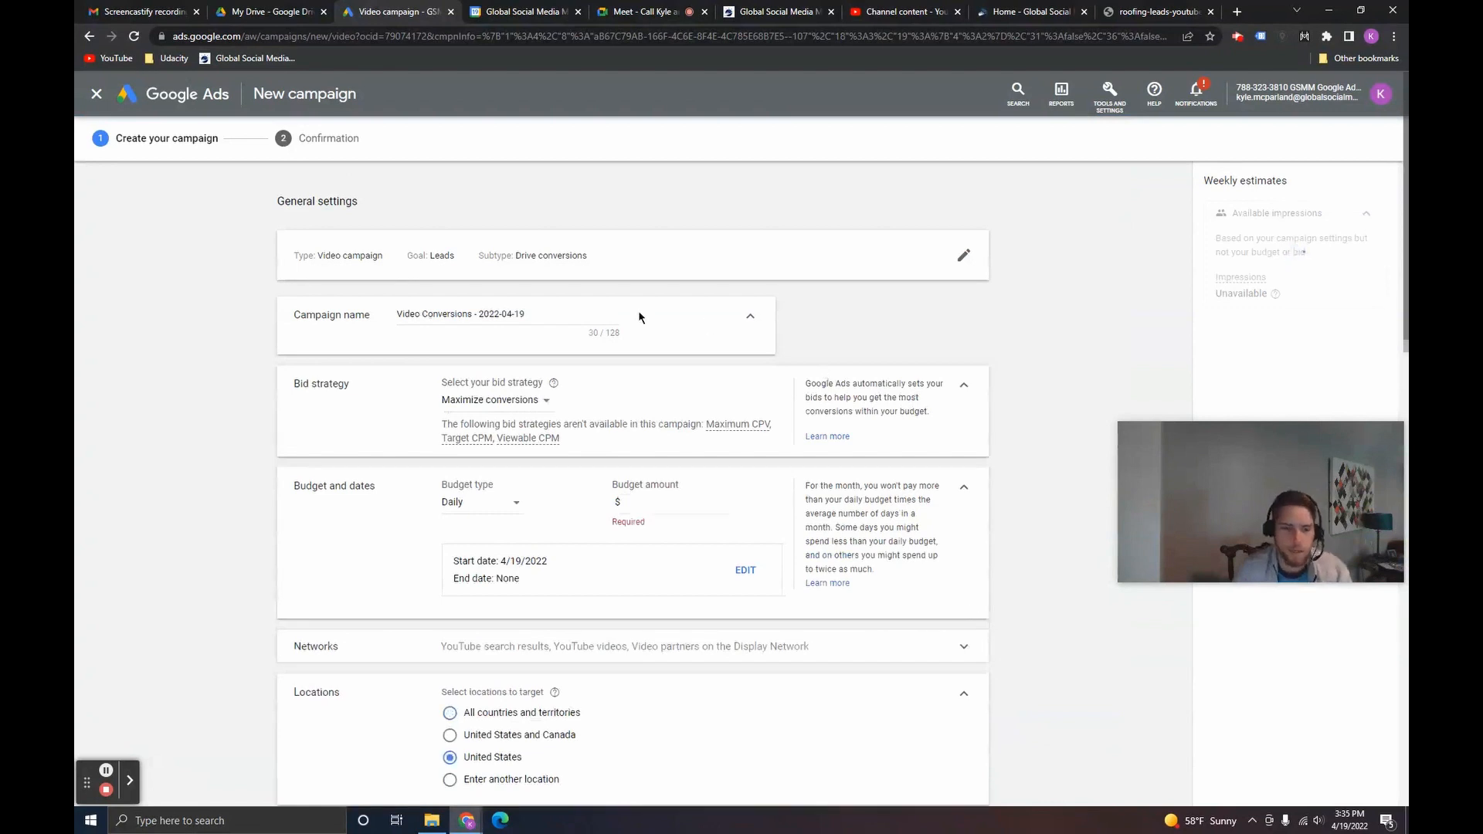
Name the campaign "Max Conversions - Example - Leads Campaign".
triple_click(474, 314)
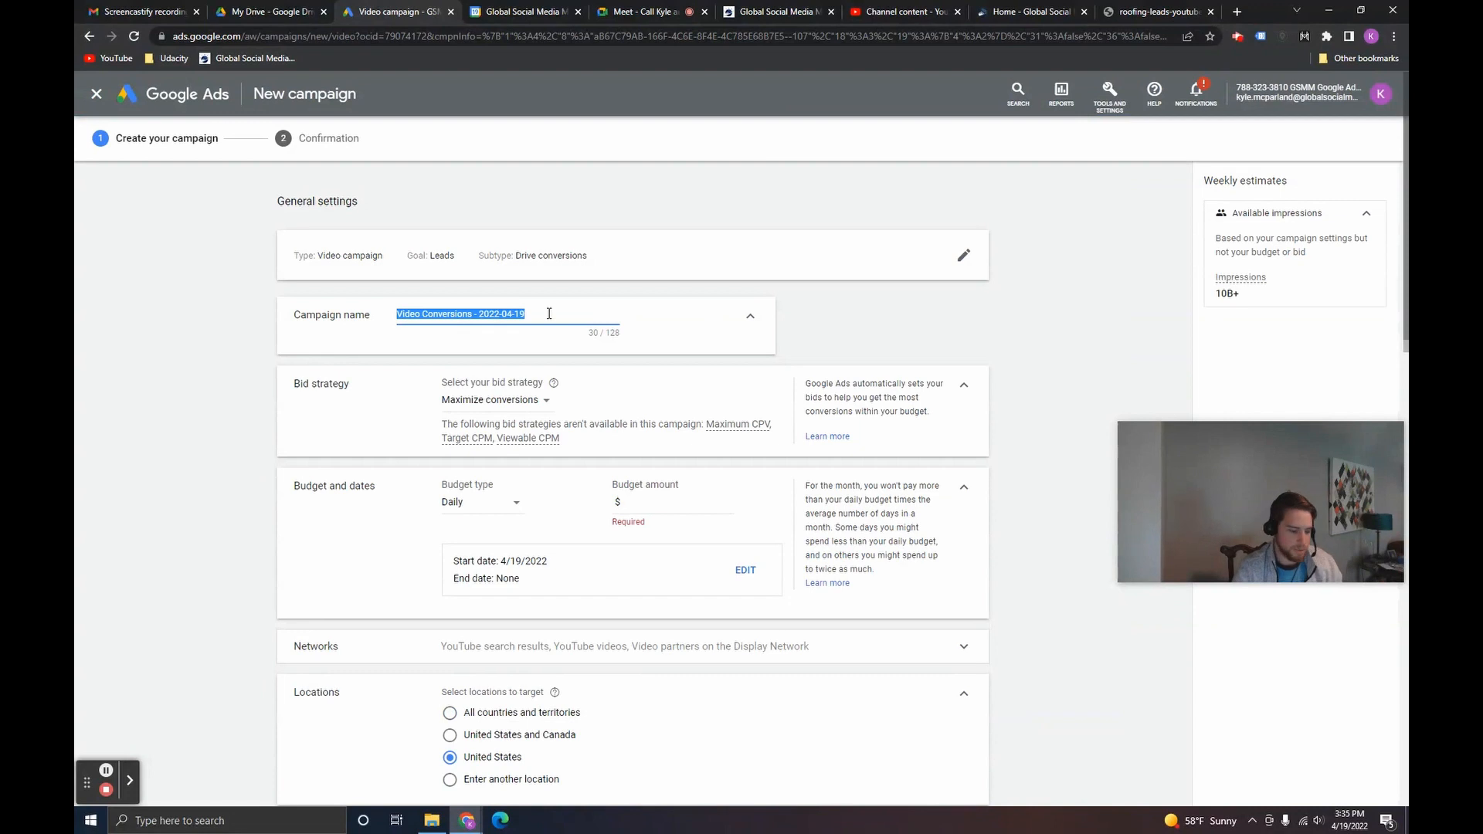
text(Ma)
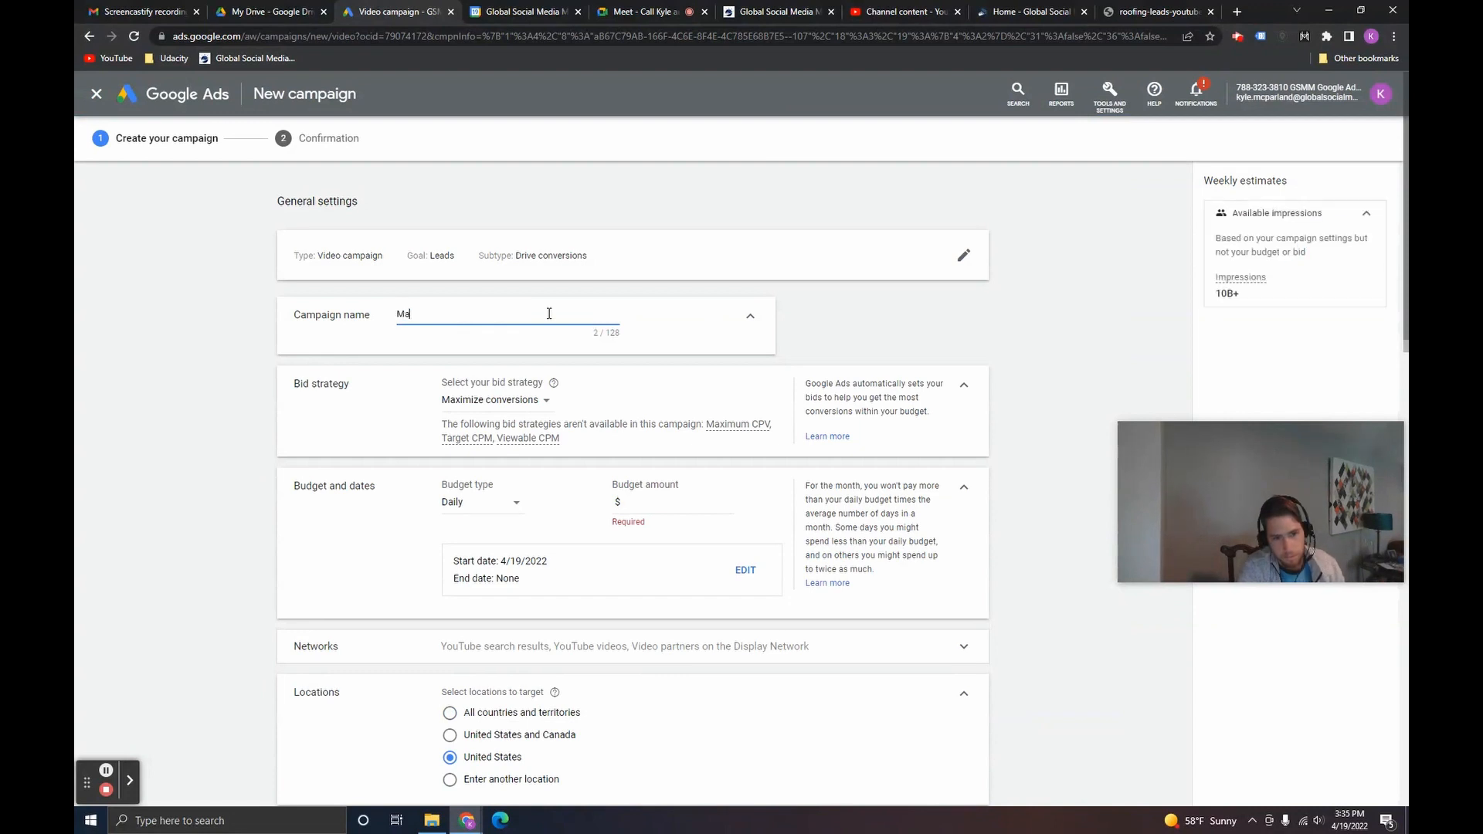
text(x Conversions)
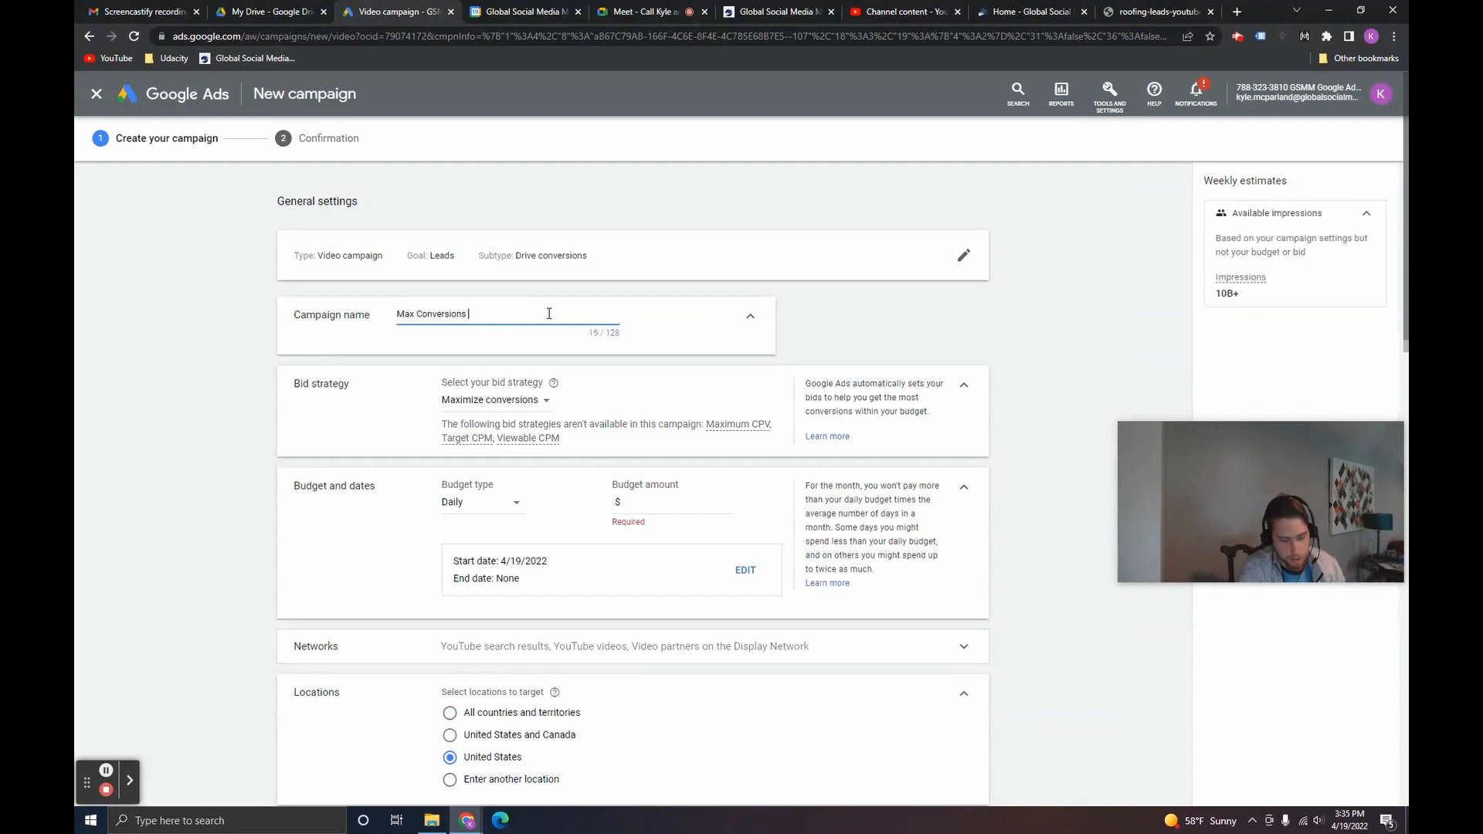
text( - Example)
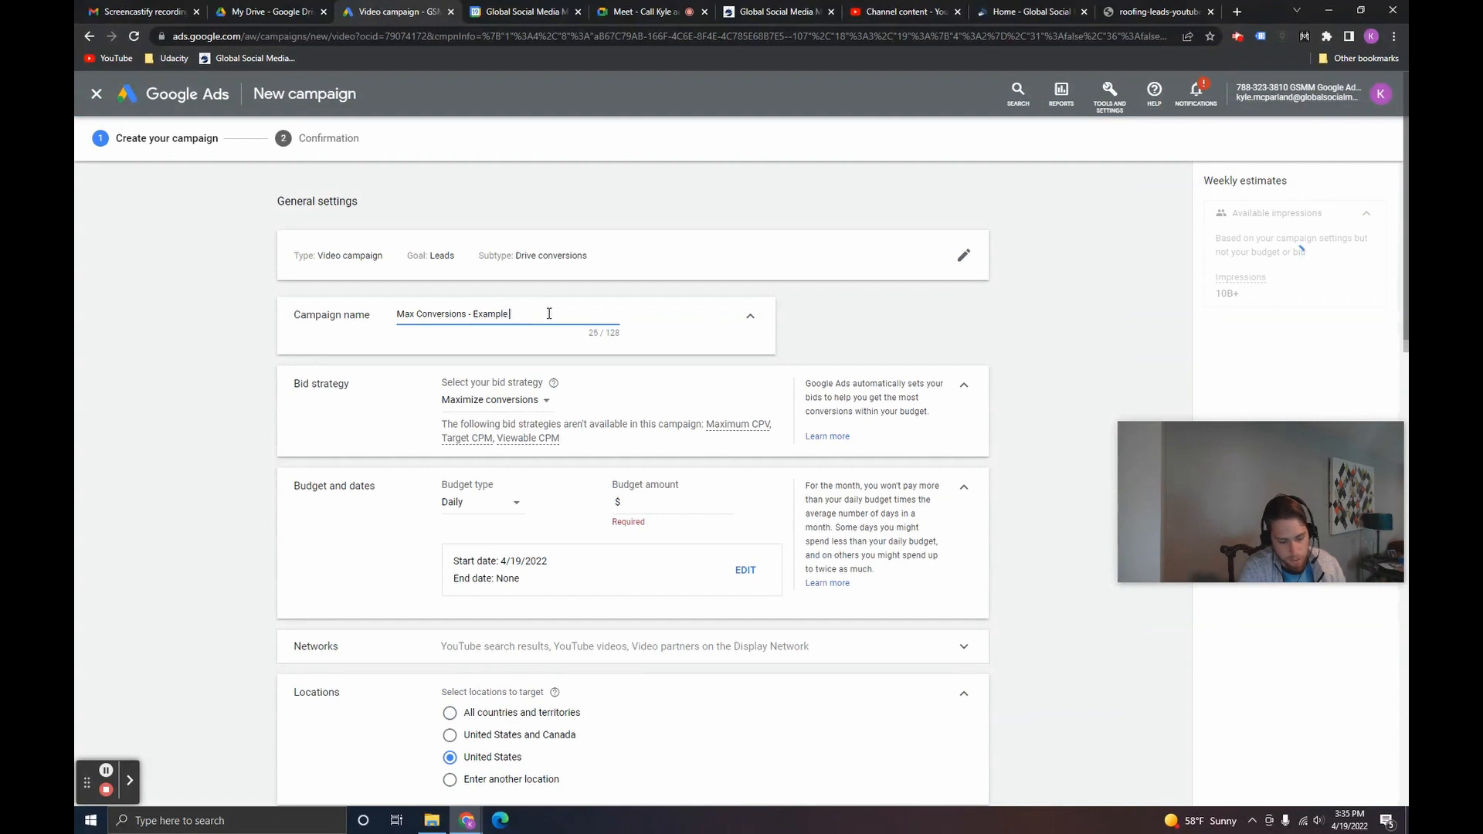
text( _Leads C)
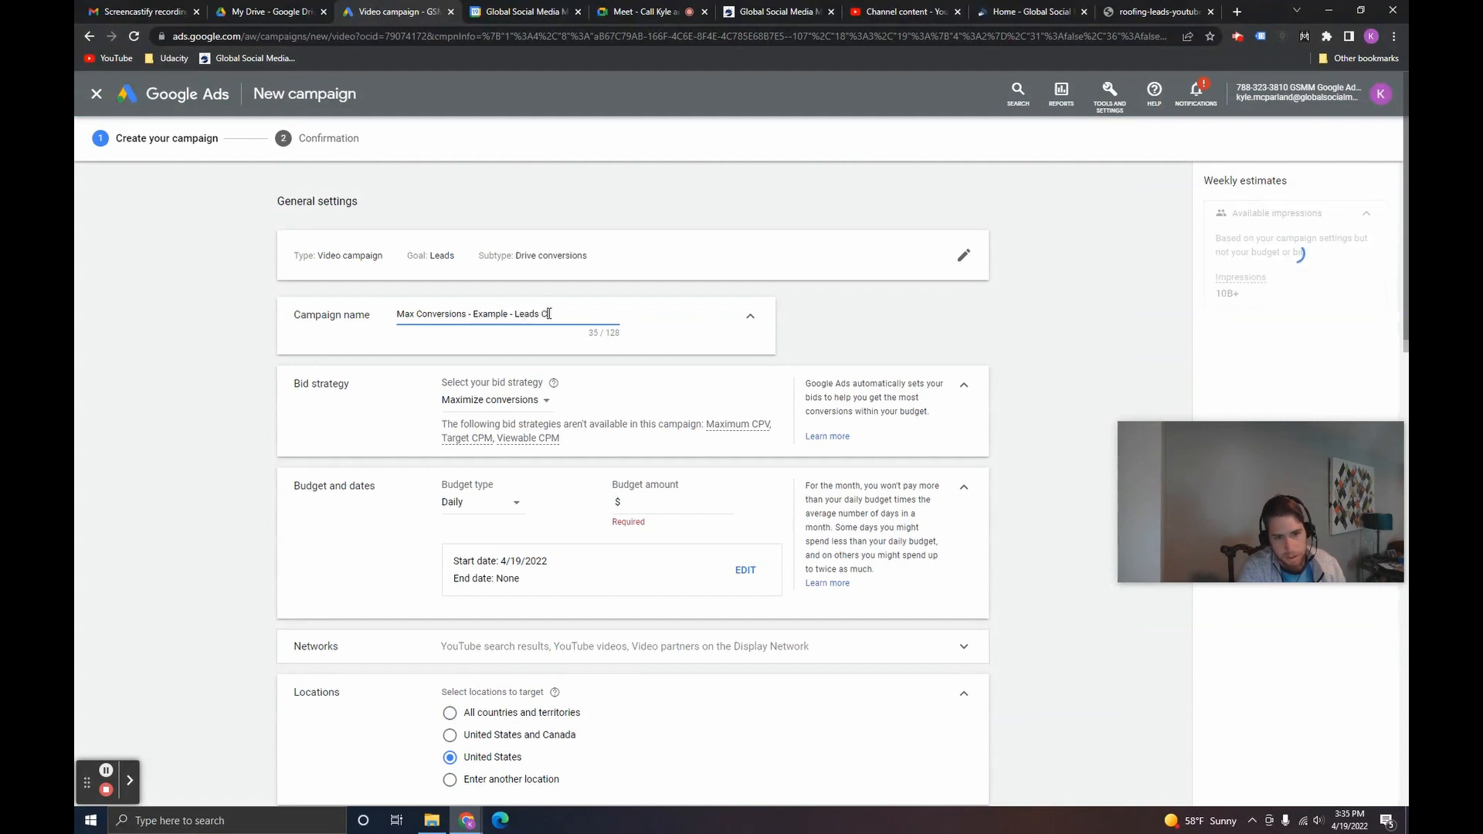
text(ampaign)
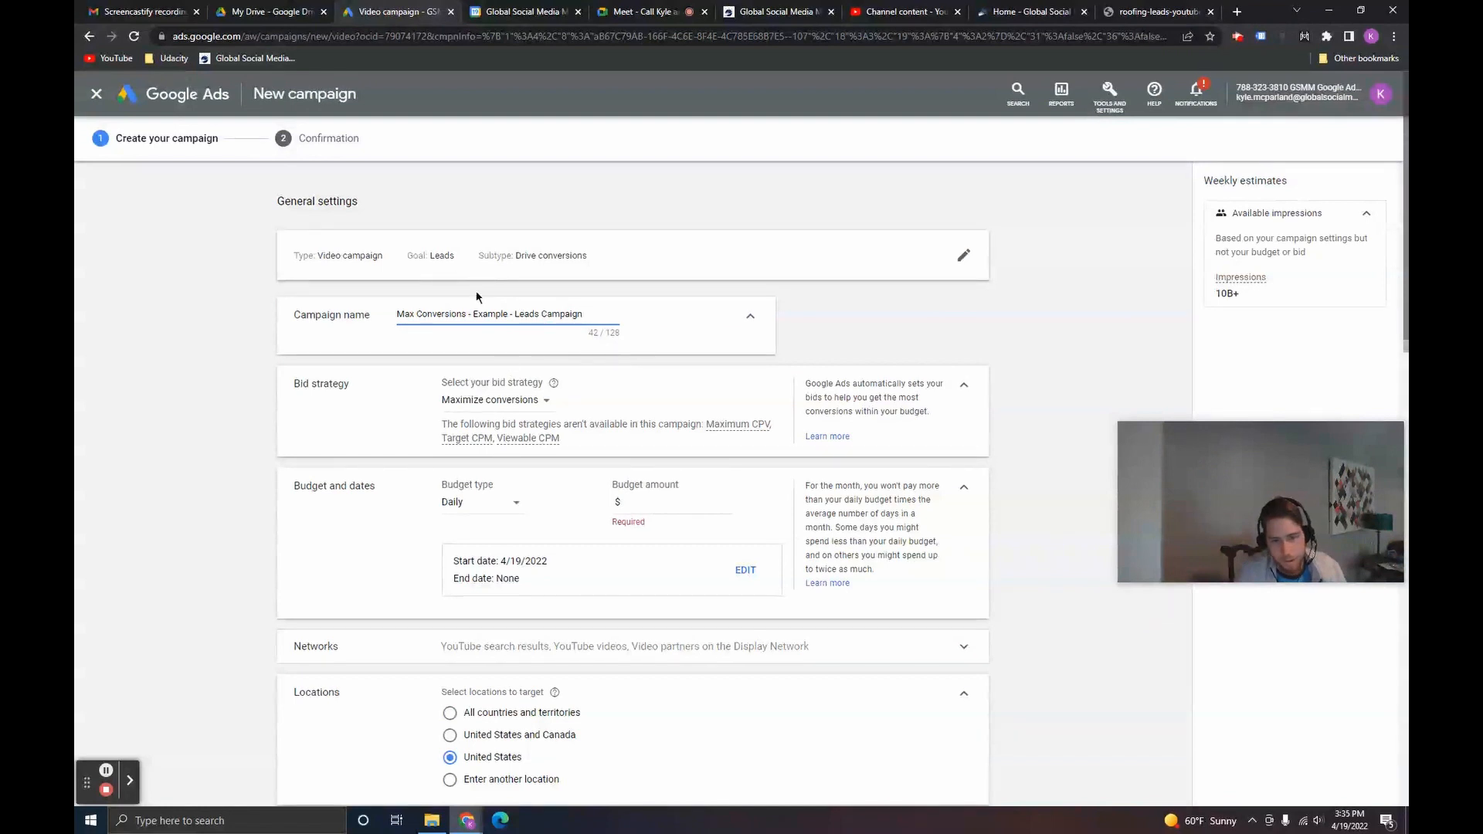
scroll(655, 361, down, 1)
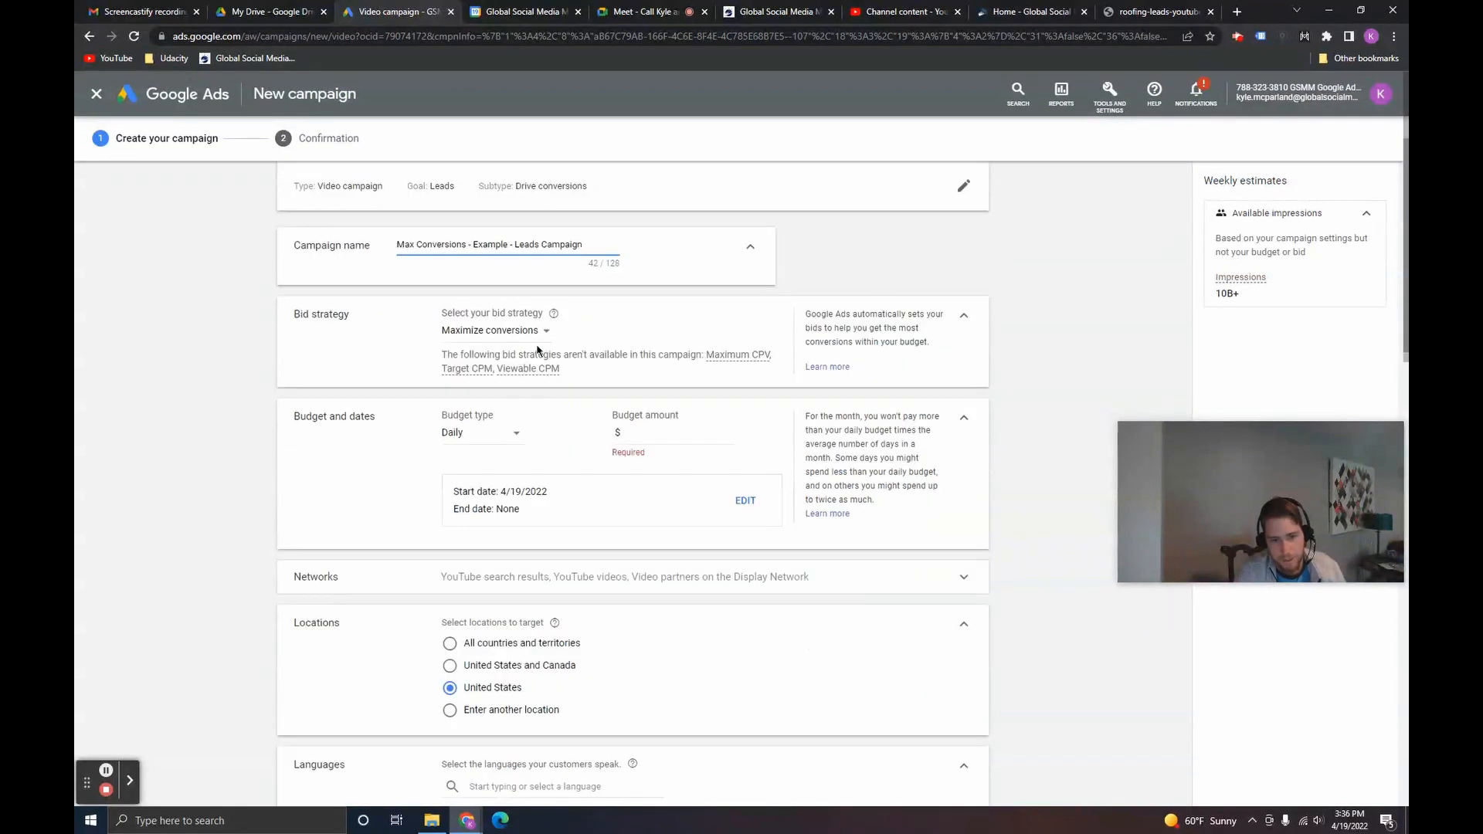
drag(442, 313, 545, 314)
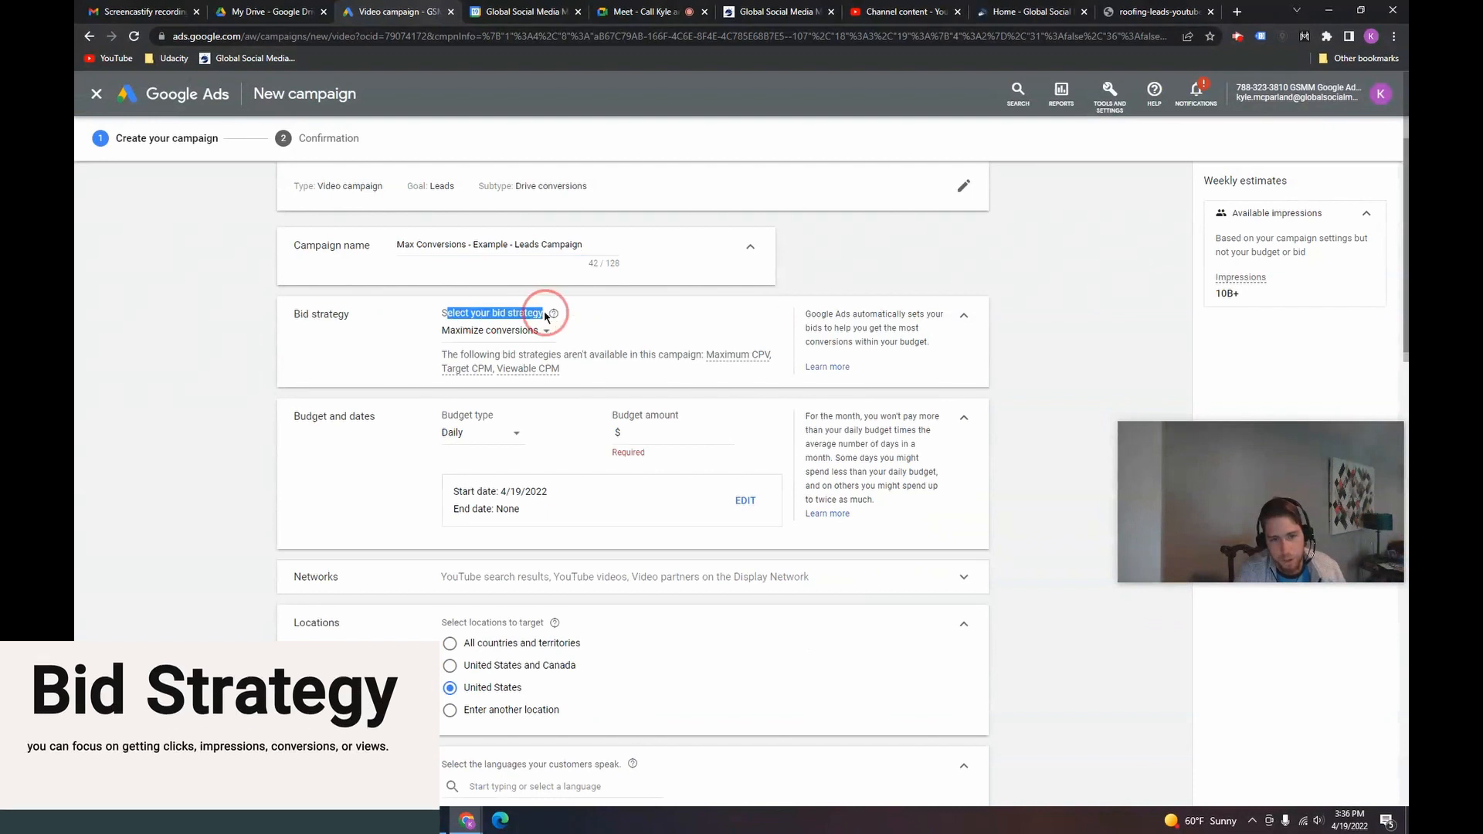
click(598, 324)
drag(444, 310, 541, 312)
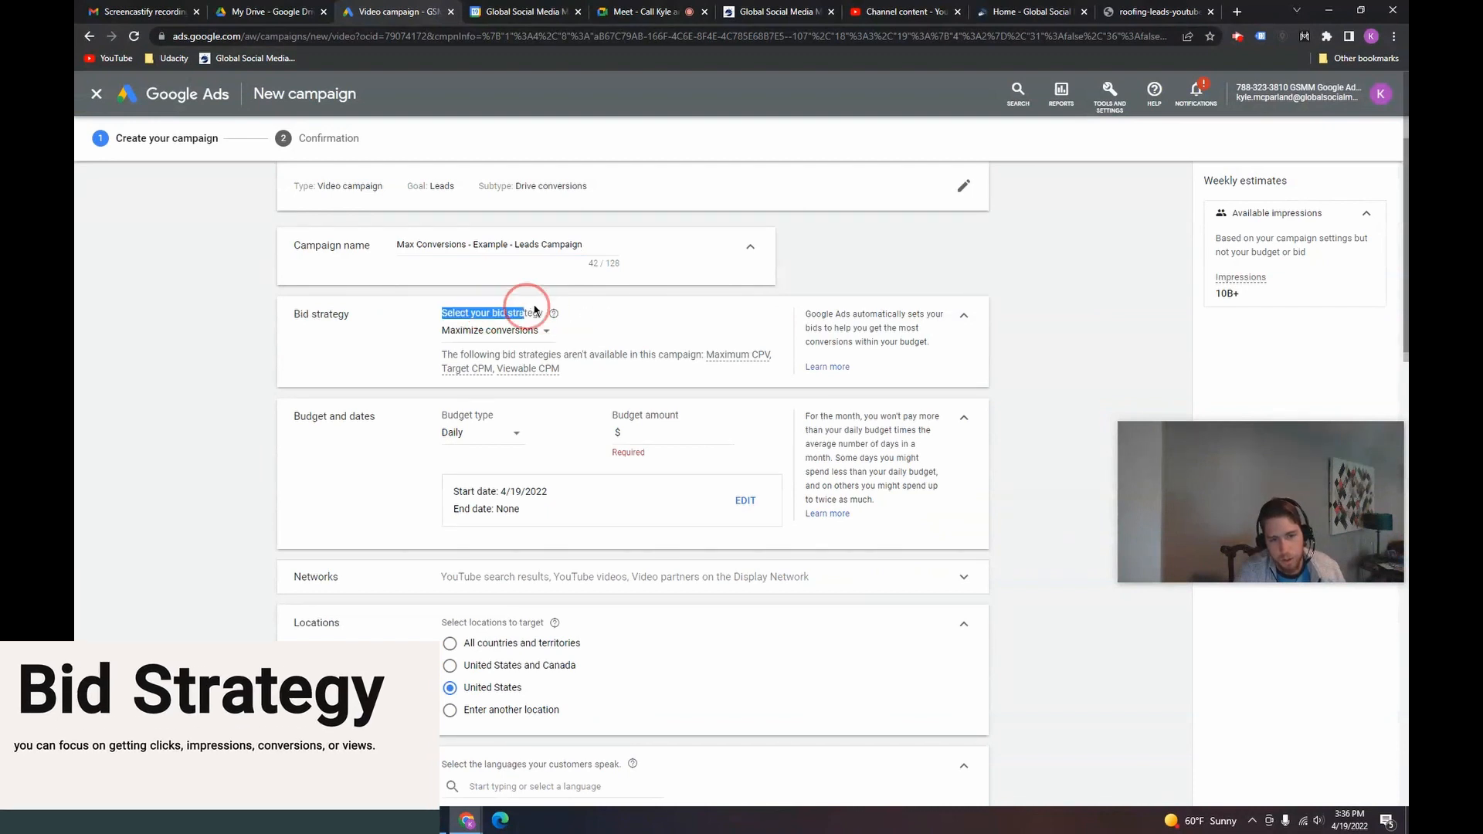
click(444, 312)
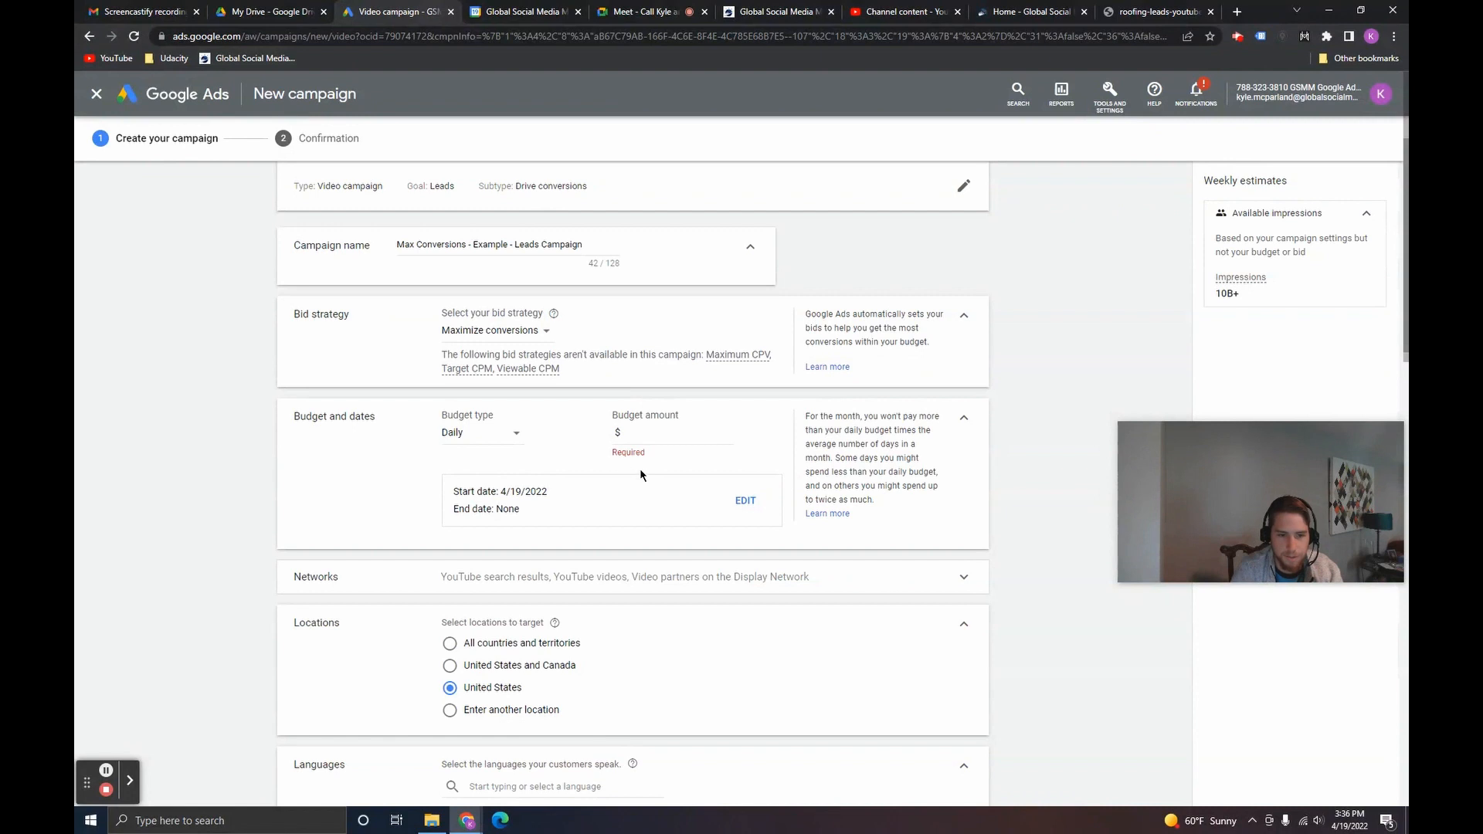
click(506, 434)
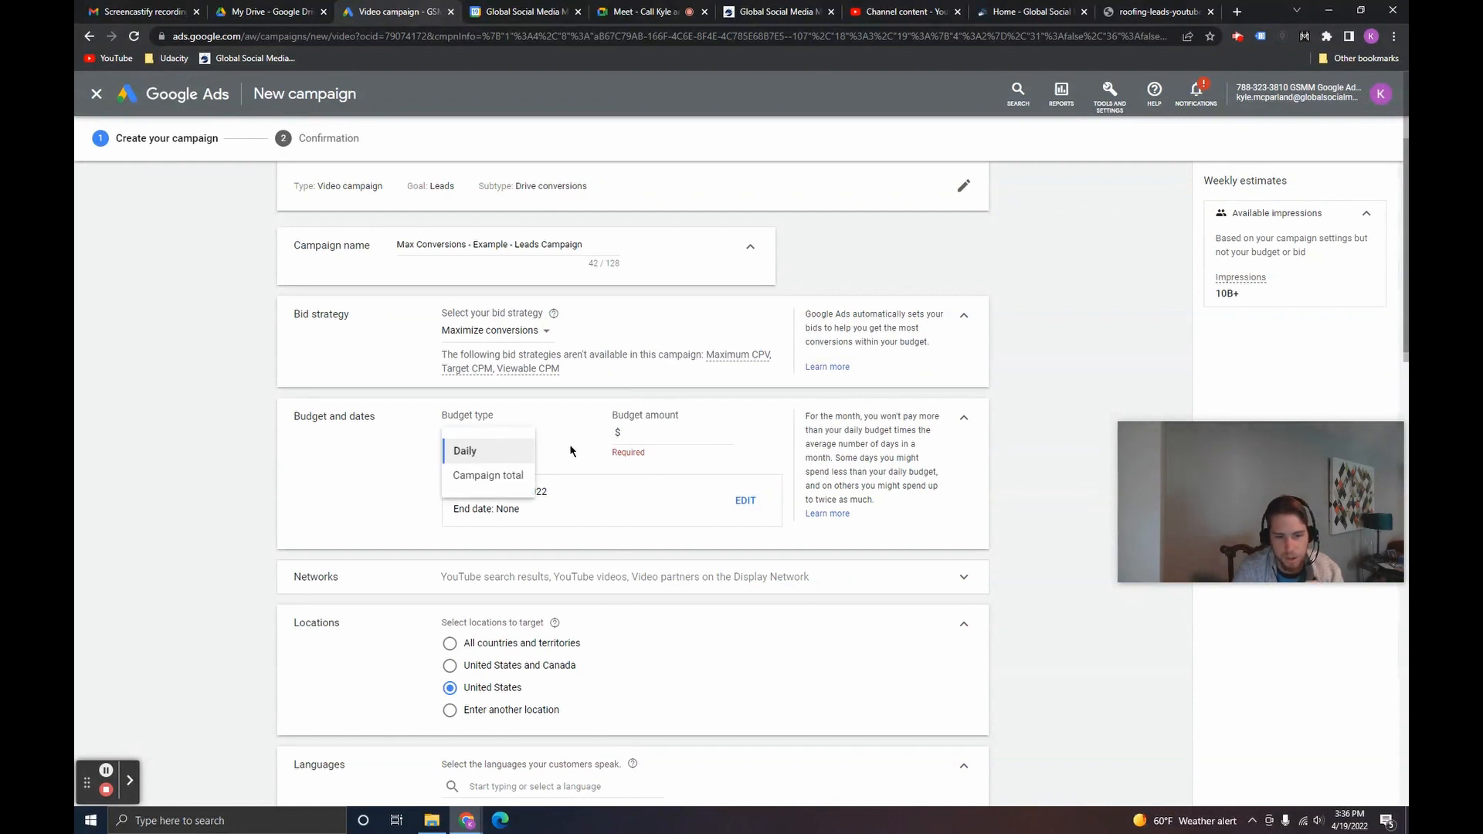
click(517, 483)
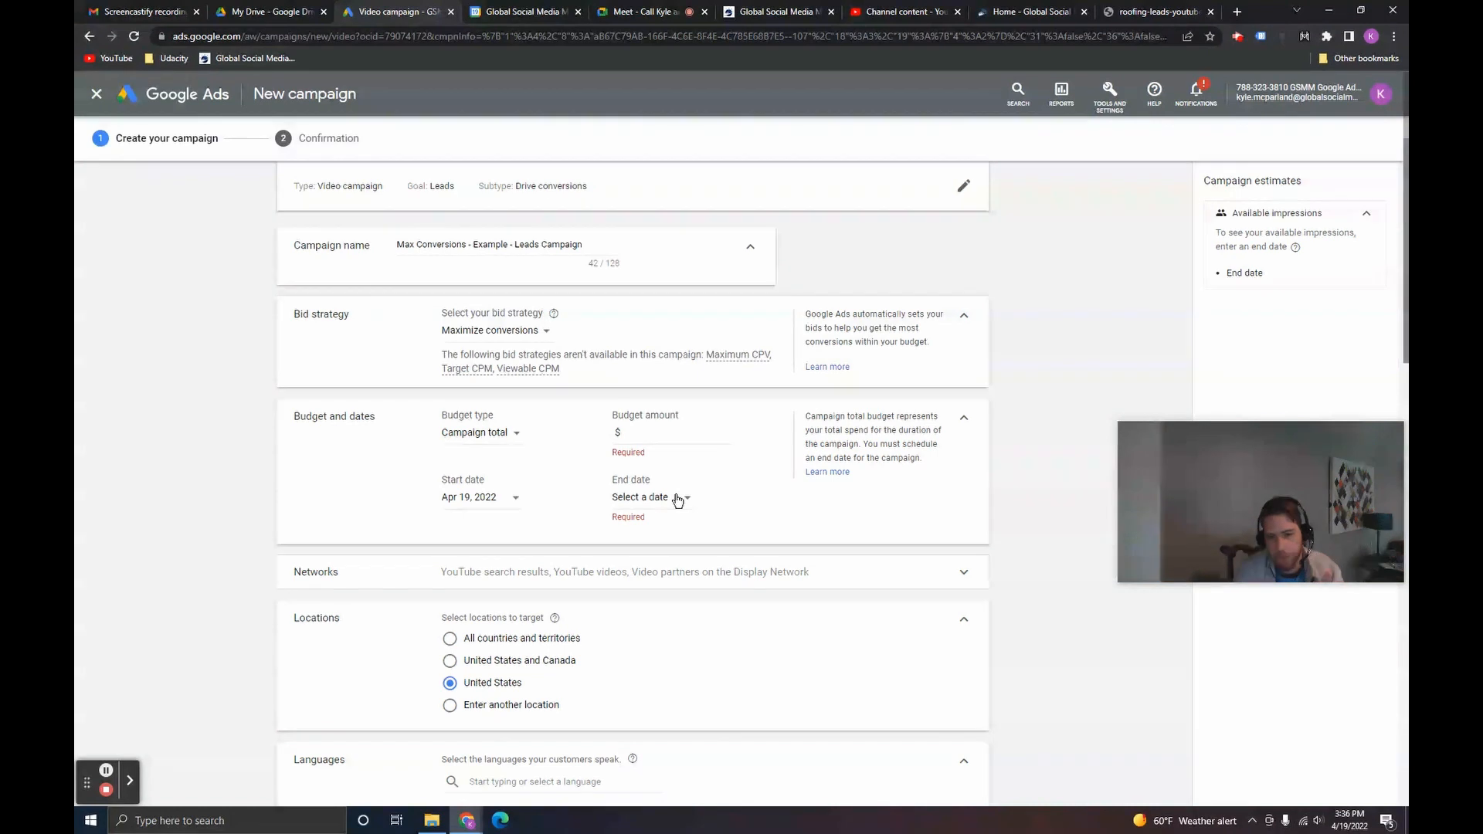
click(510, 434)
click(516, 462)
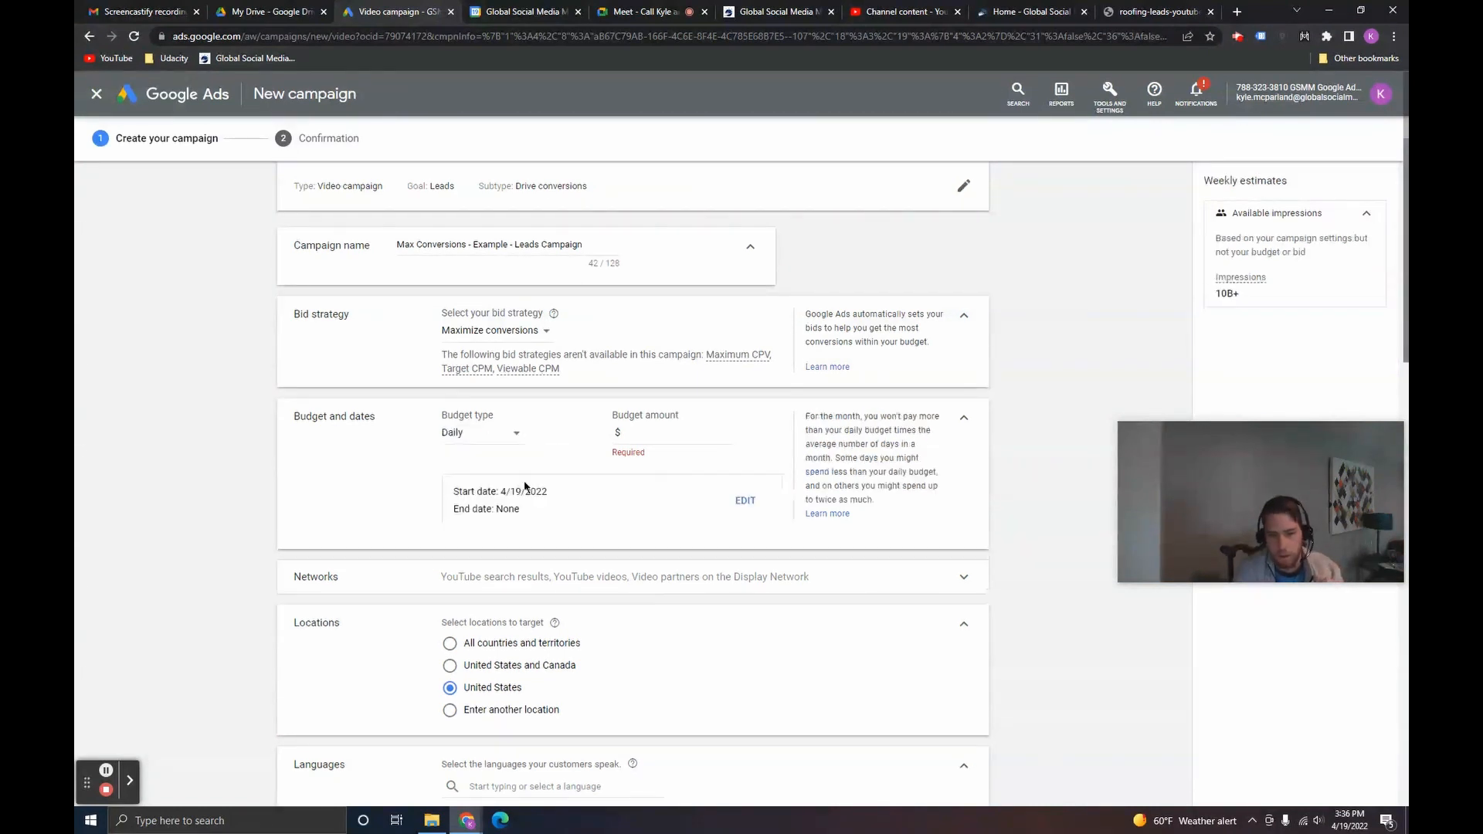
Set the campaign's daily budget amount to $10.00.
click(683, 437)
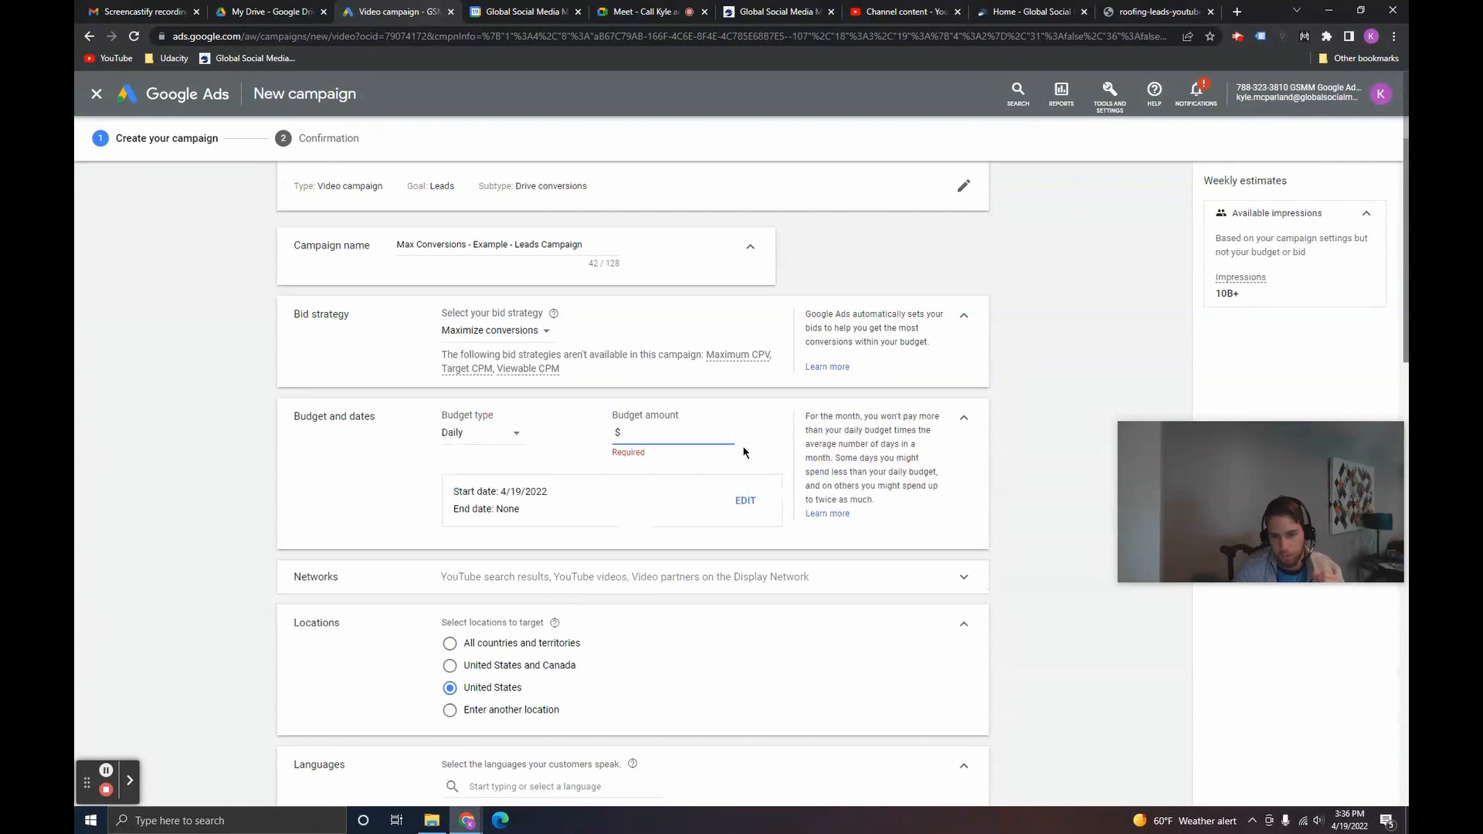
text(10)
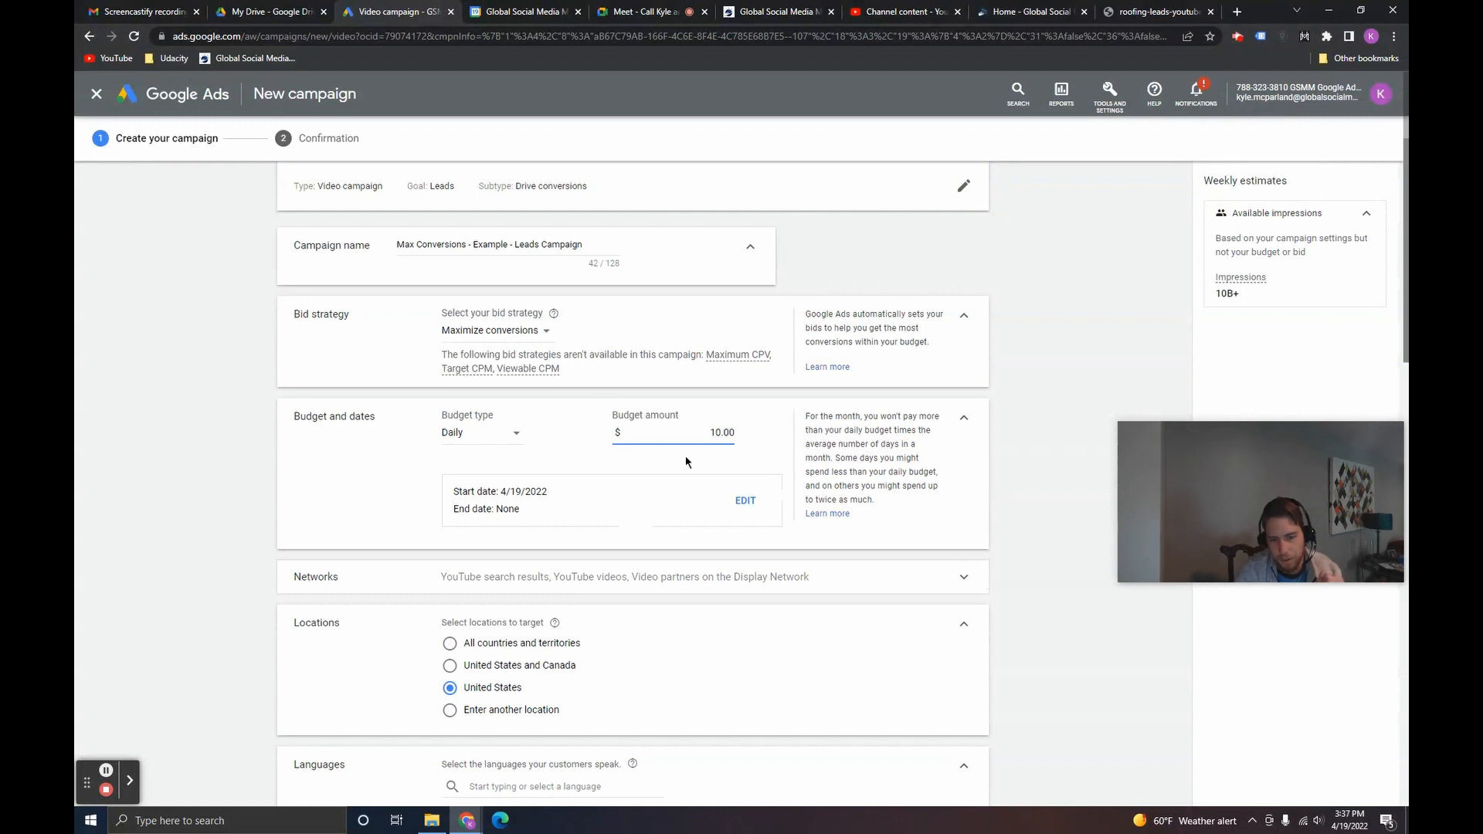
drag(612, 418, 691, 420)
click(692, 423)
click(701, 423)
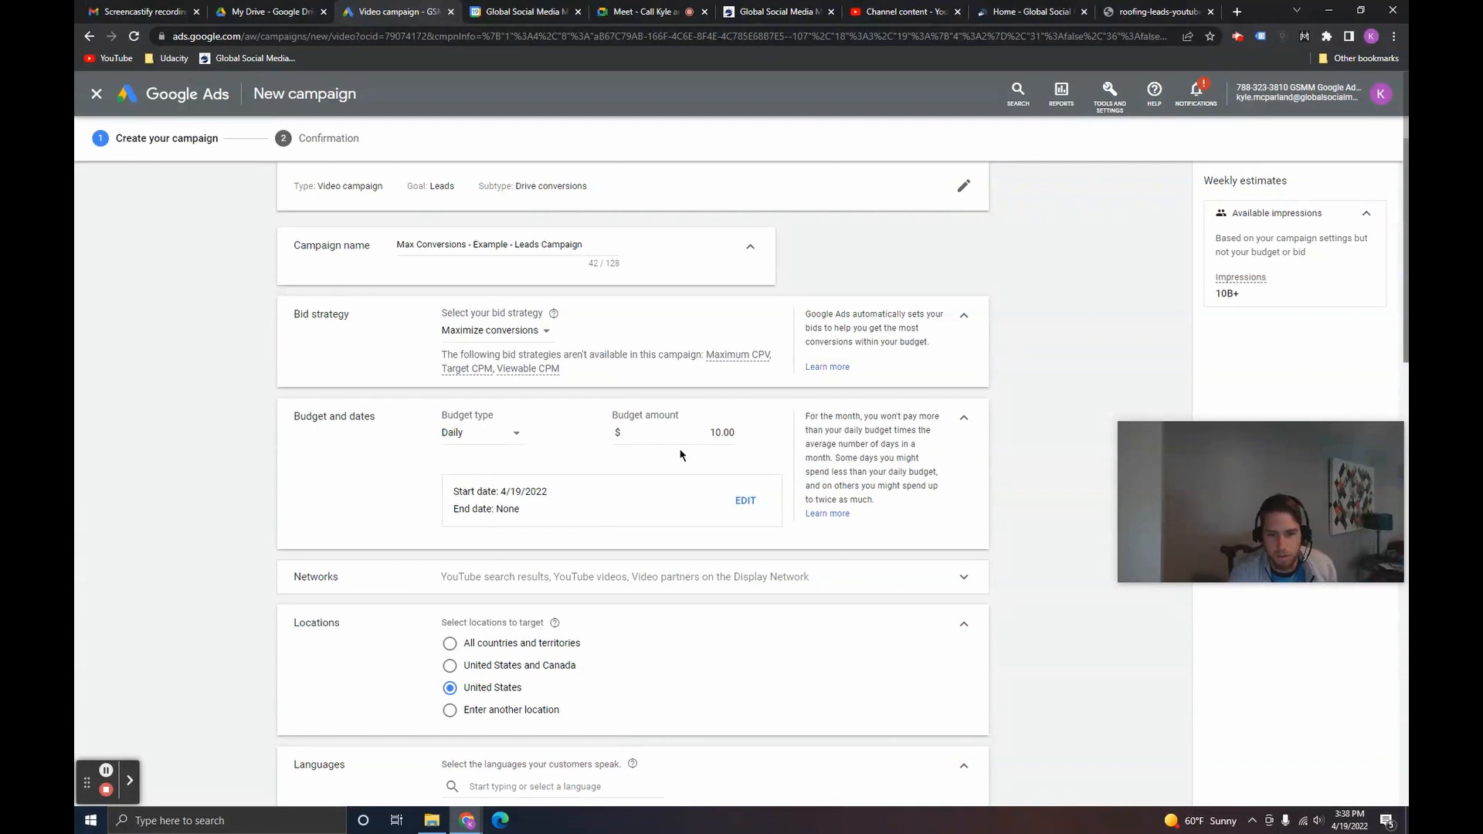
Set the campaign's location targeting by searching for another location, targeting the country United States and saving it.
scroll(943, 528, down, 2)
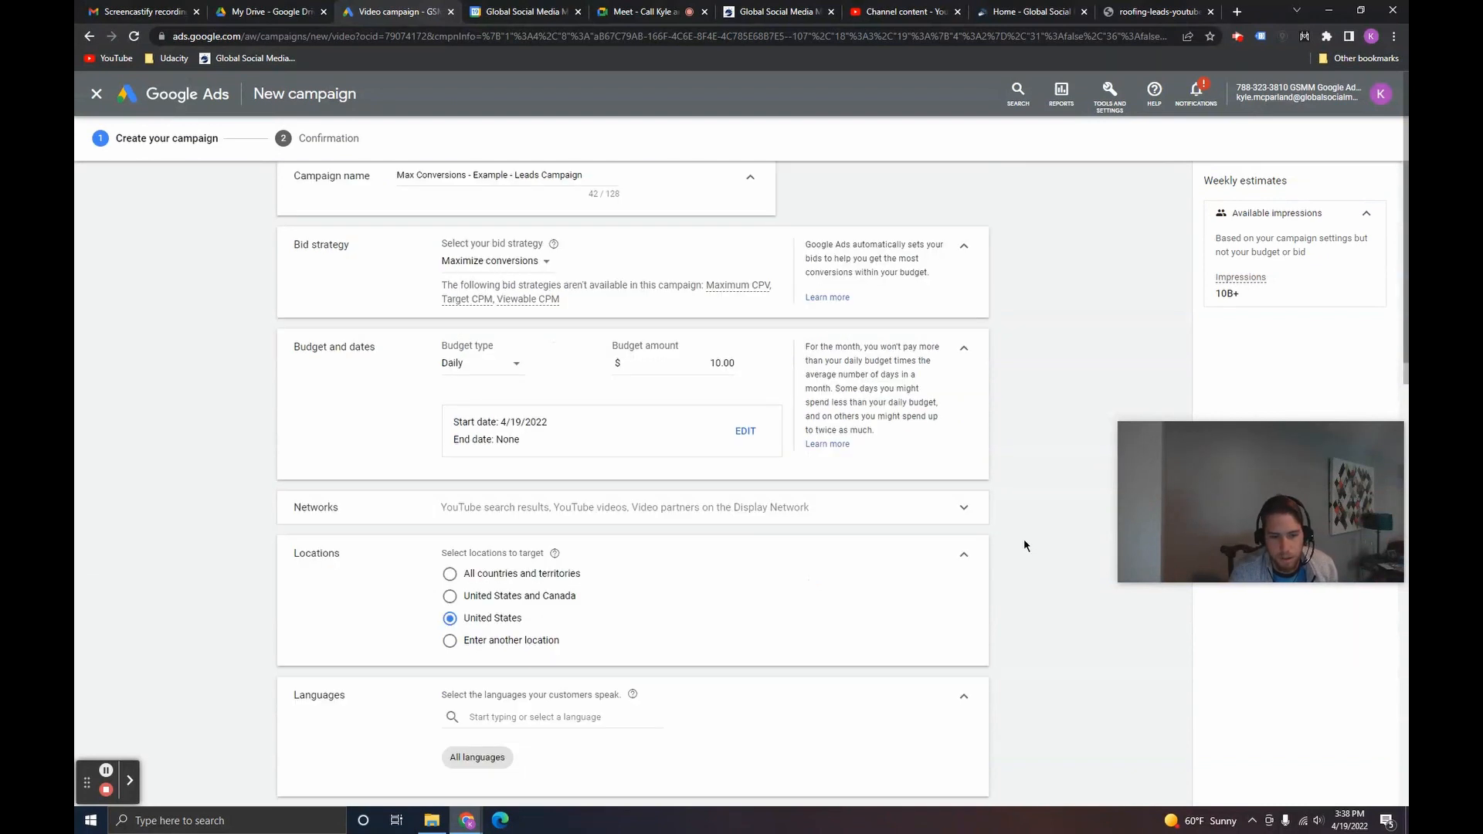
click(788, 438)
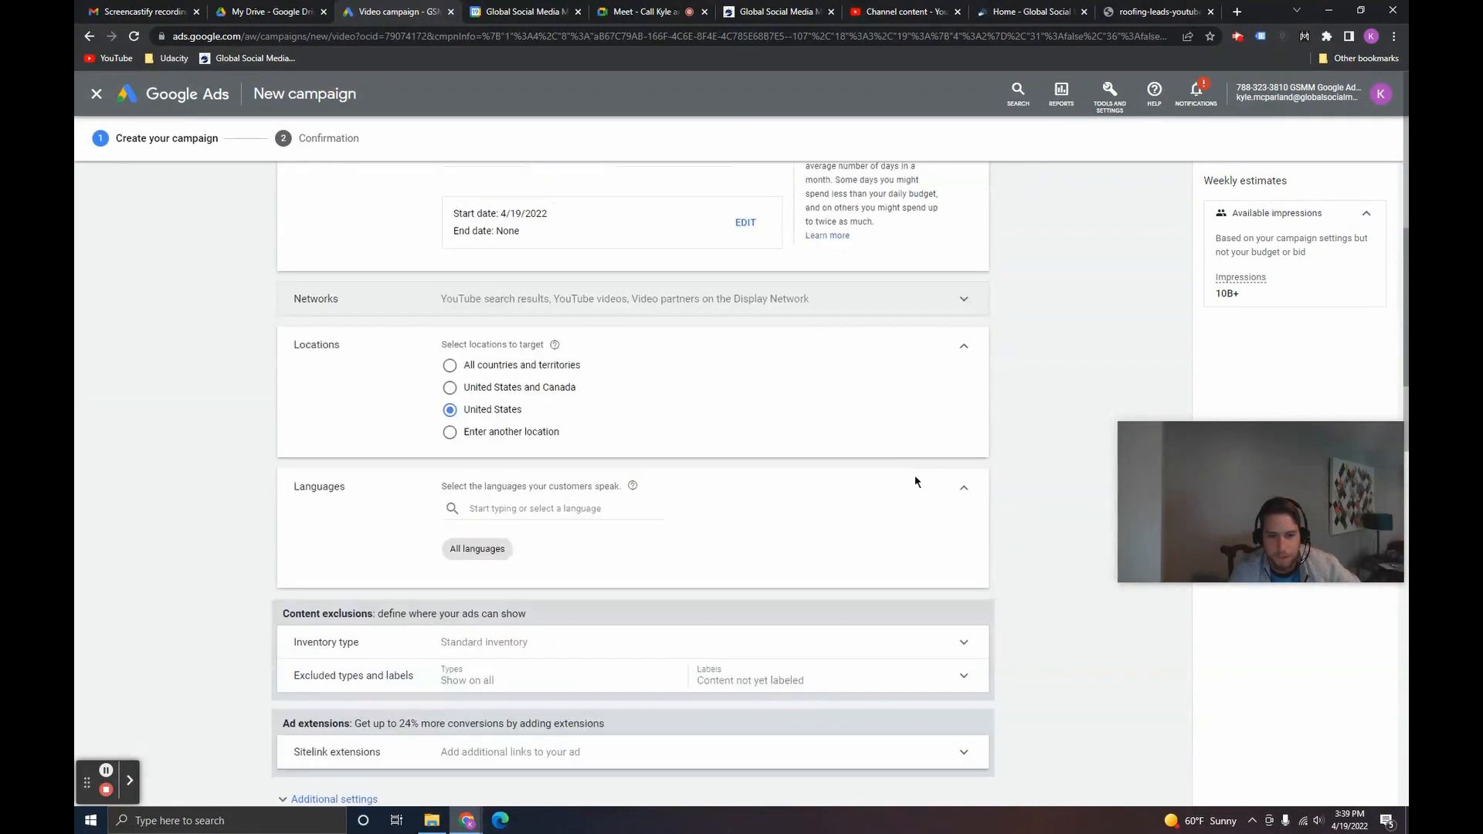
click(491, 434)
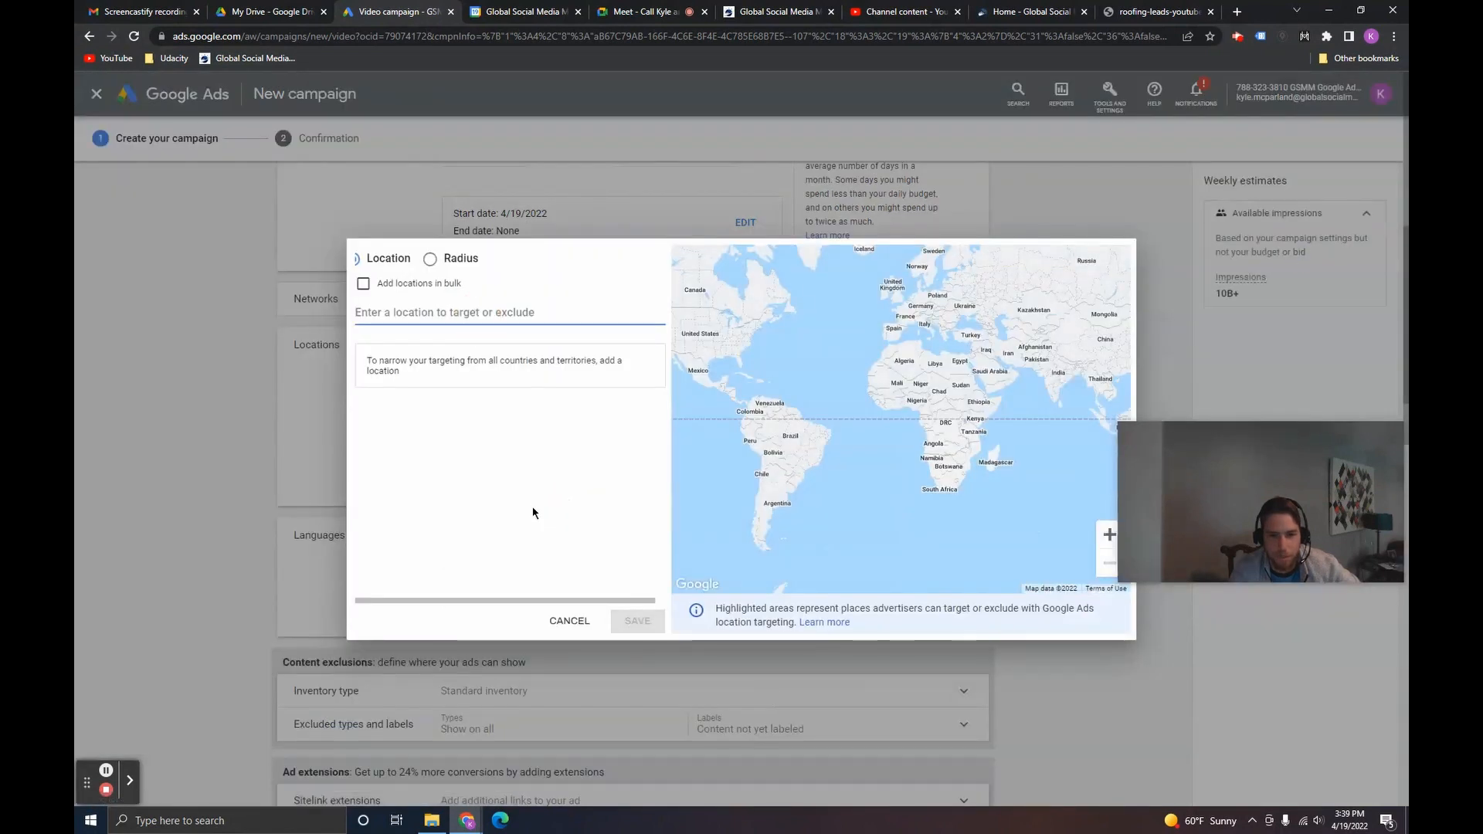
text(united s)
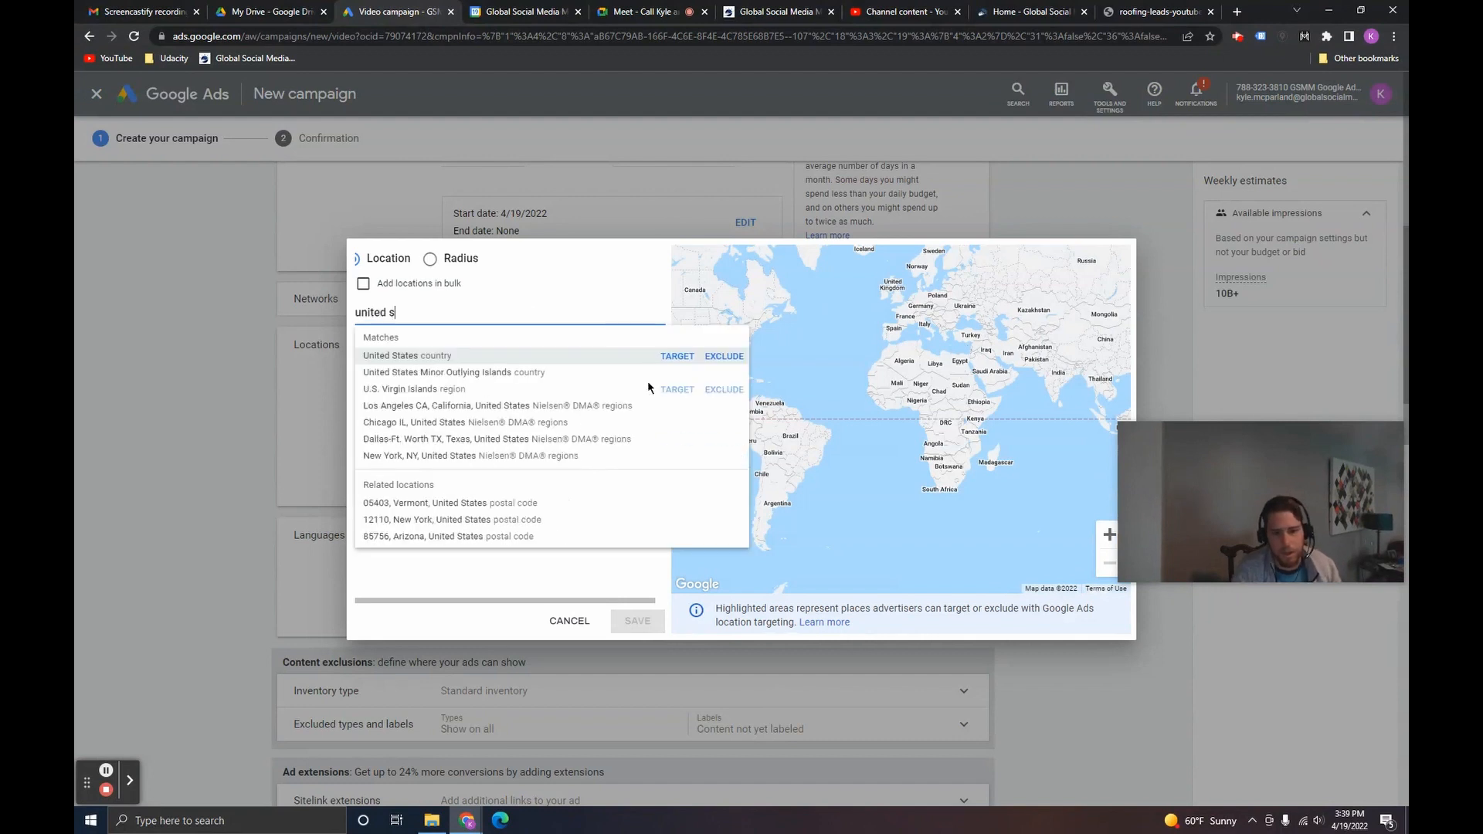
click(677, 356)
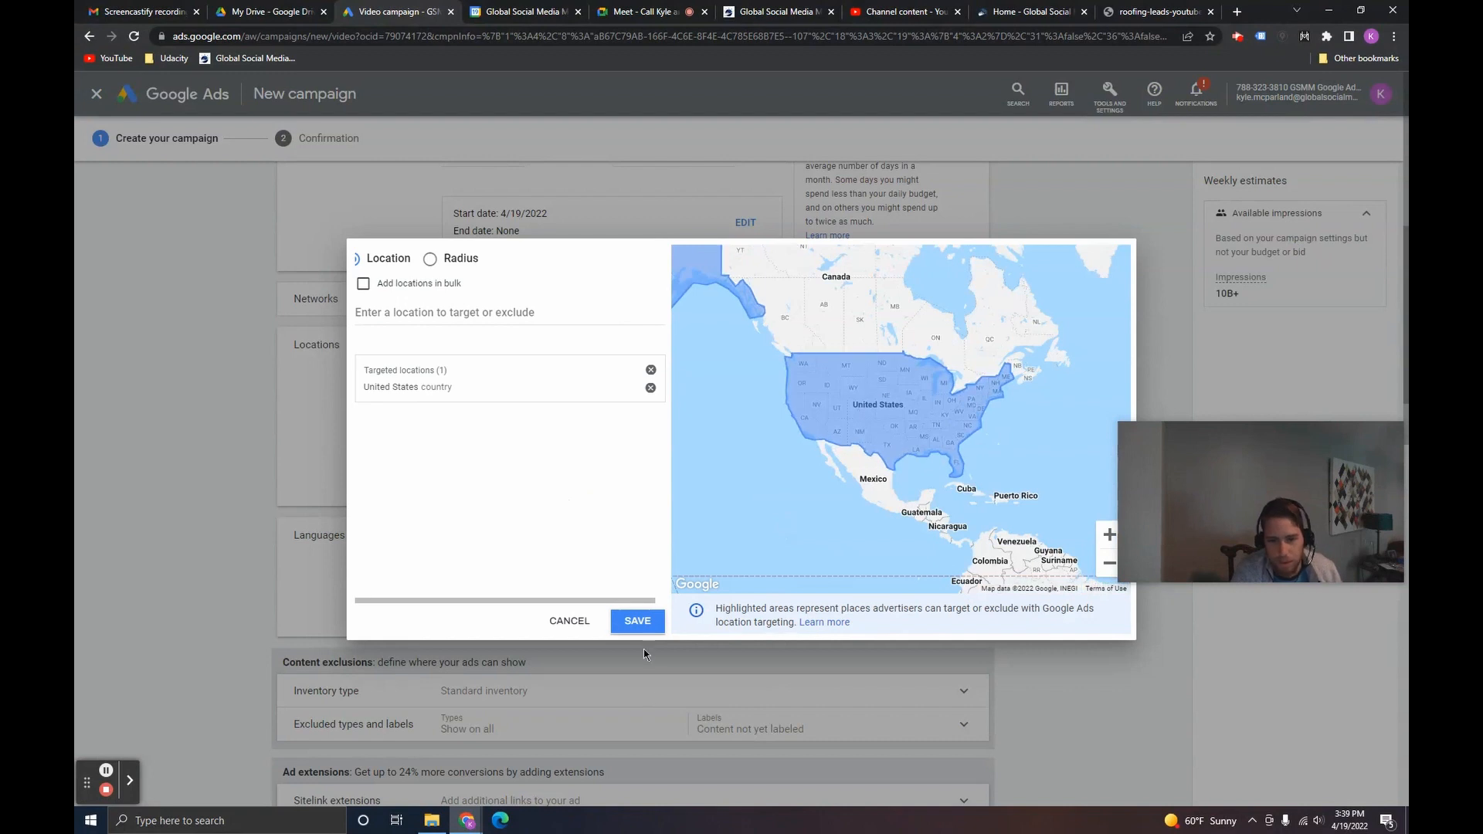
click(637, 622)
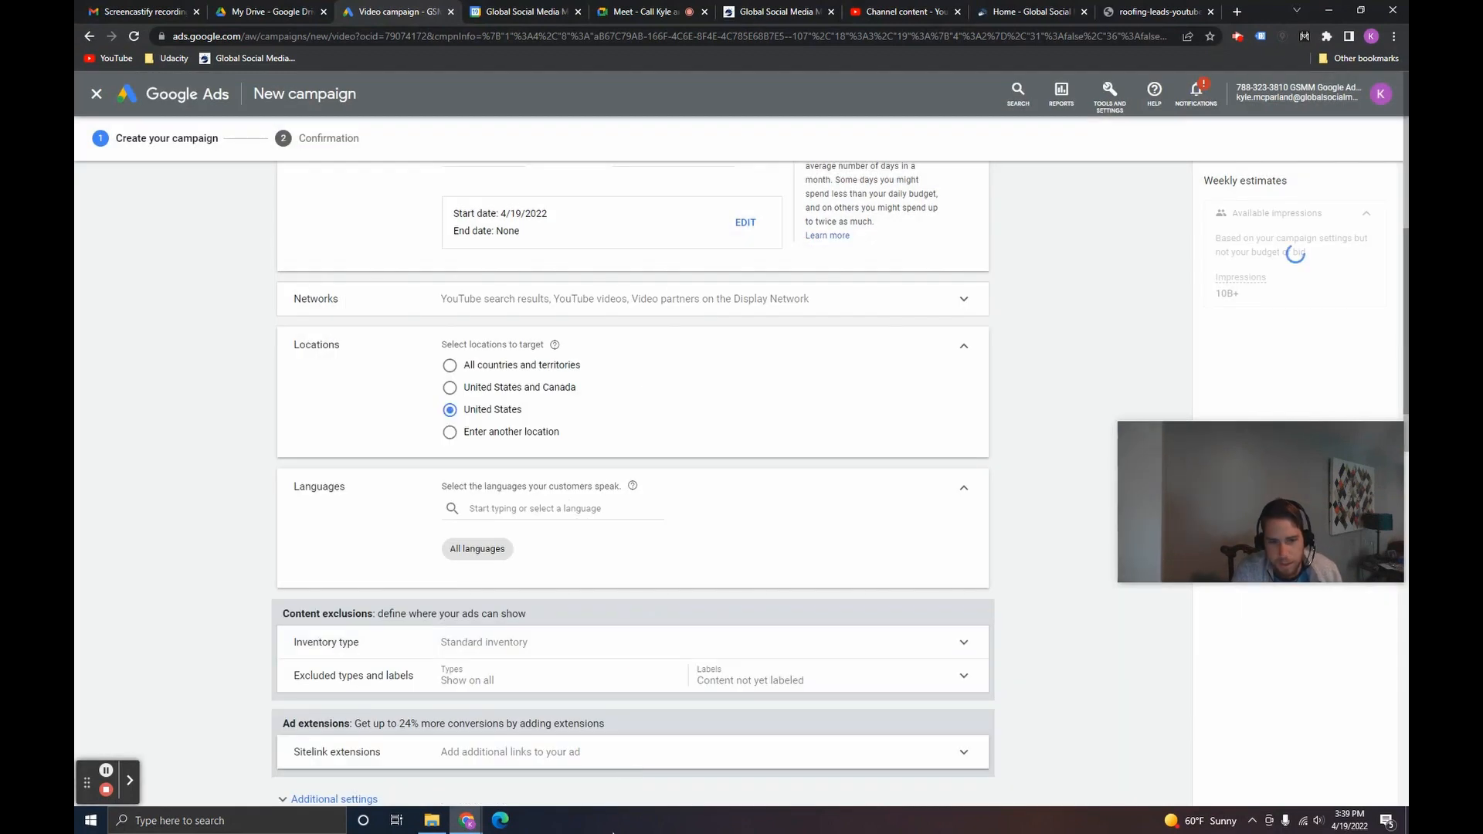
Name the ad group "Roofing Example Leads".
scroll(536, 449, down, 2)
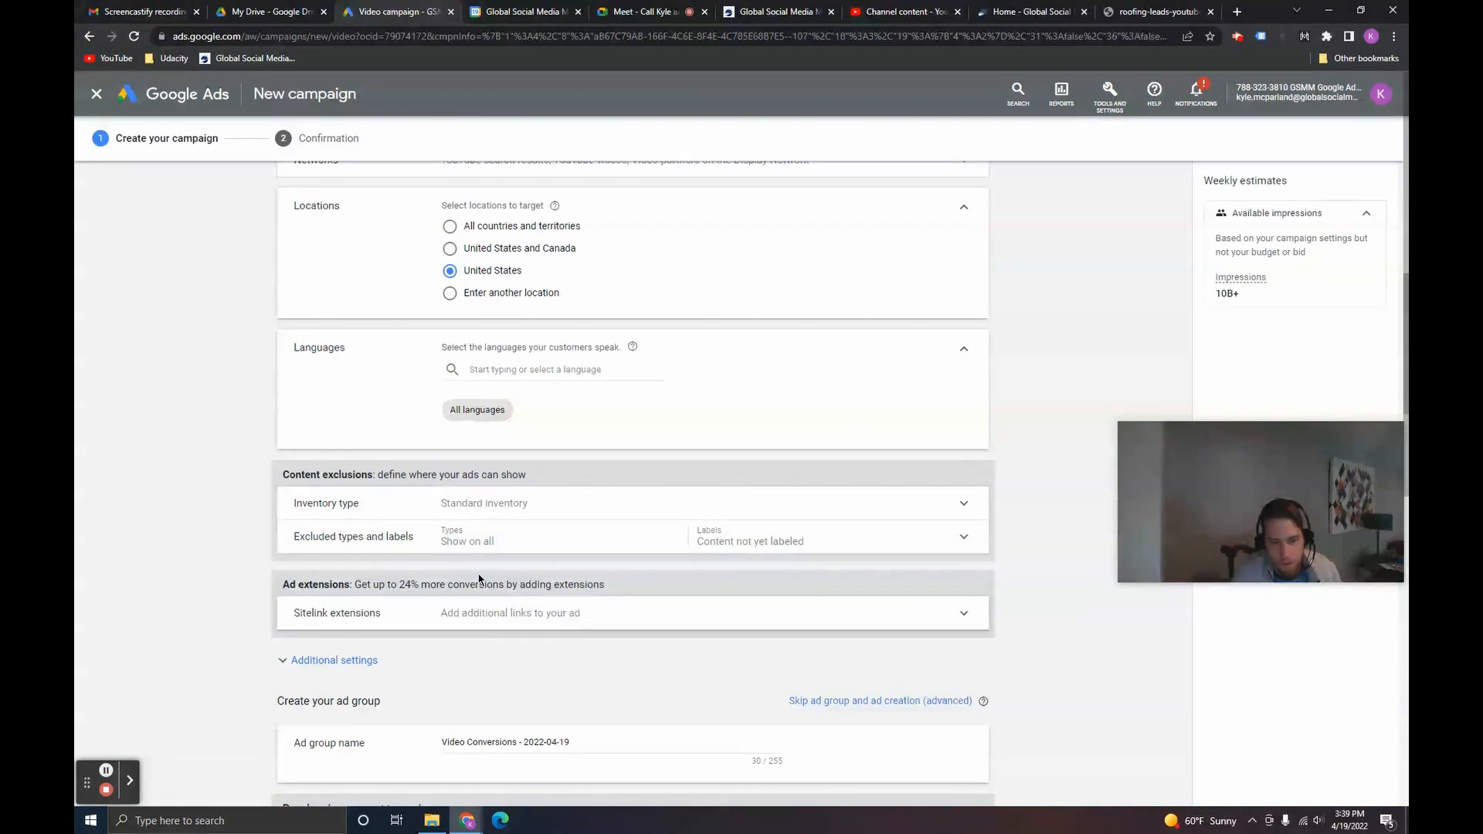
scroll(468, 646, down, 5)
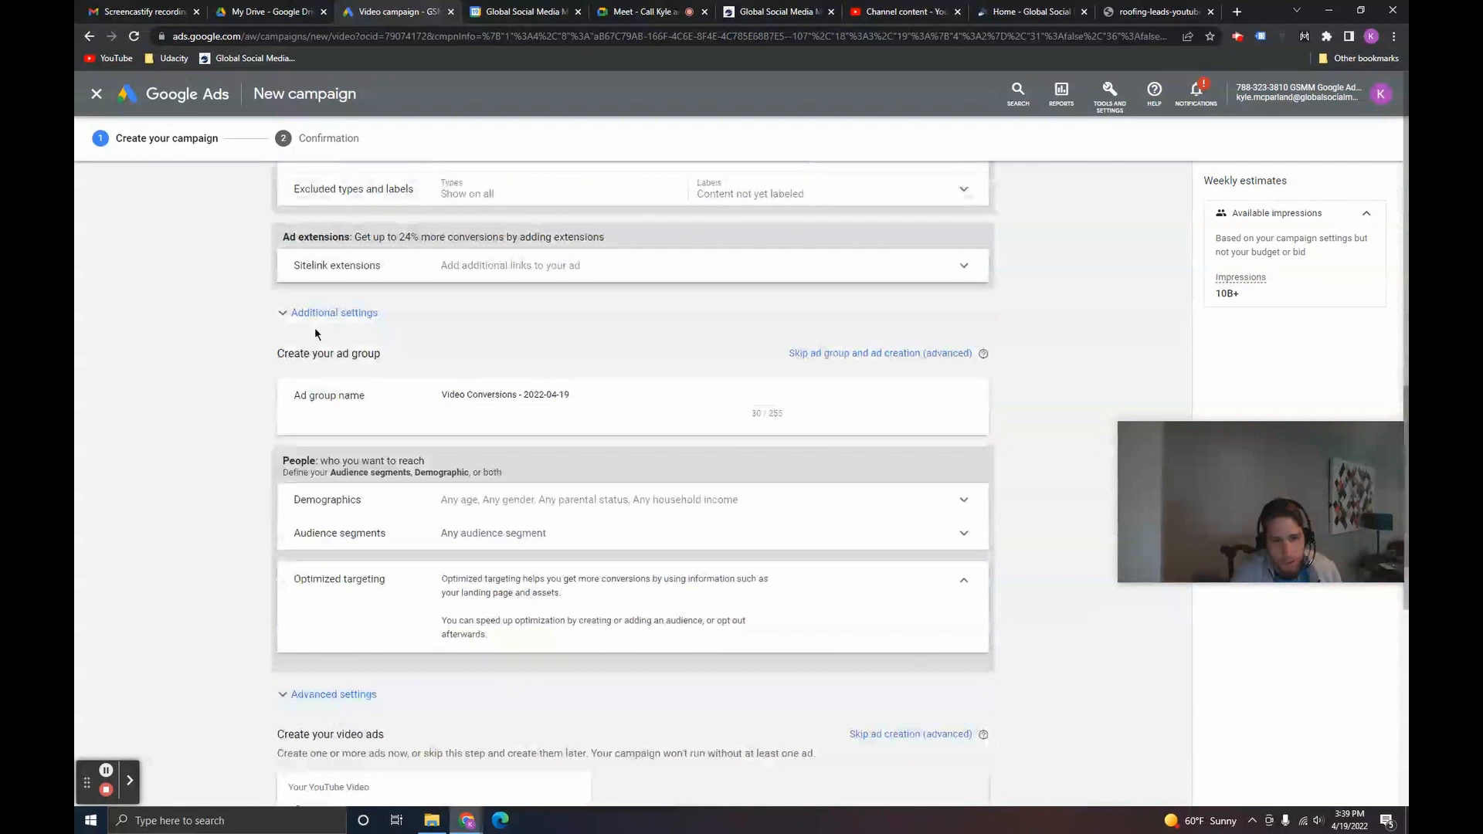
drag(279, 355, 364, 366)
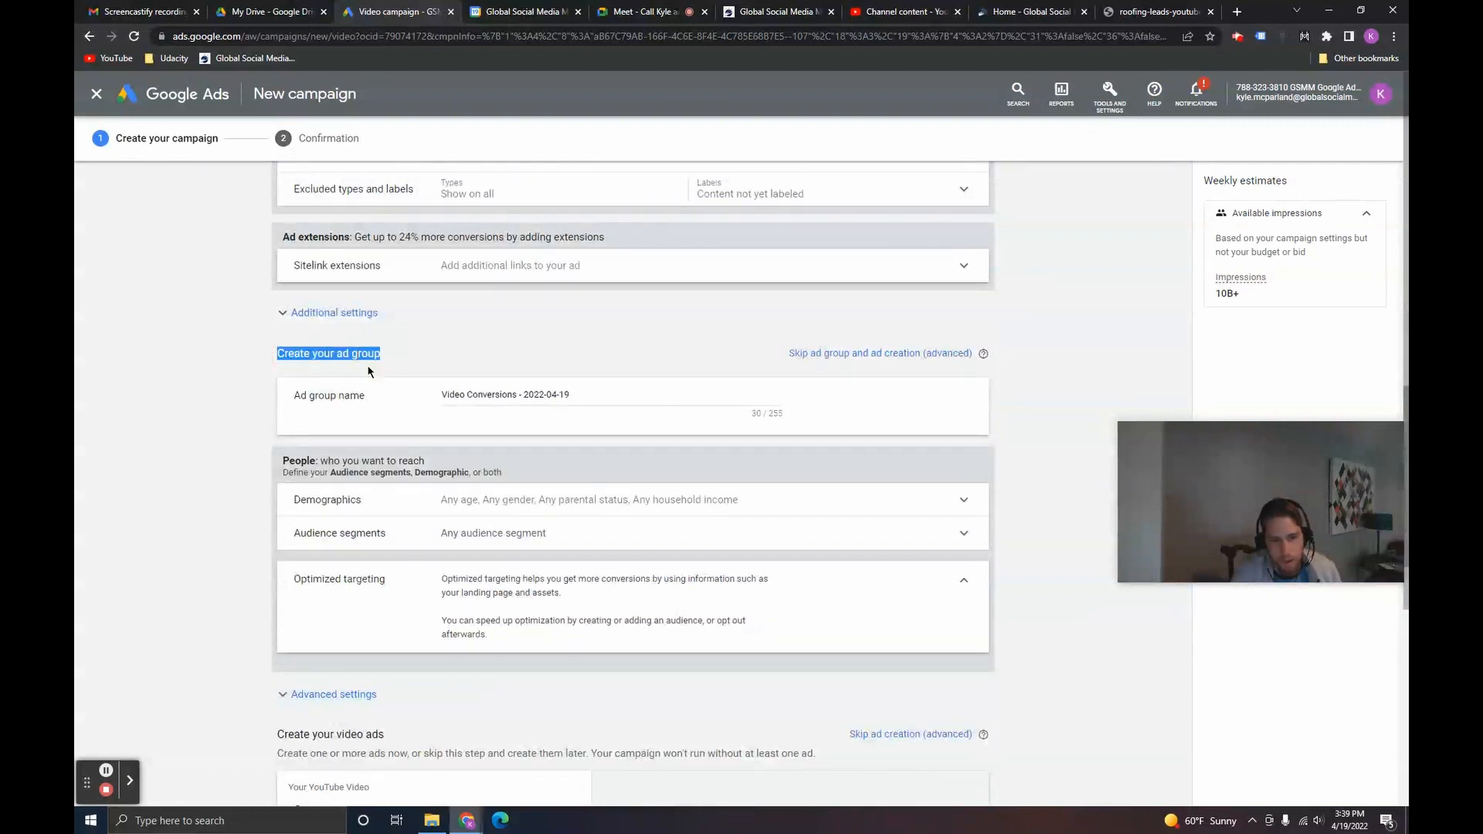
click(348, 356)
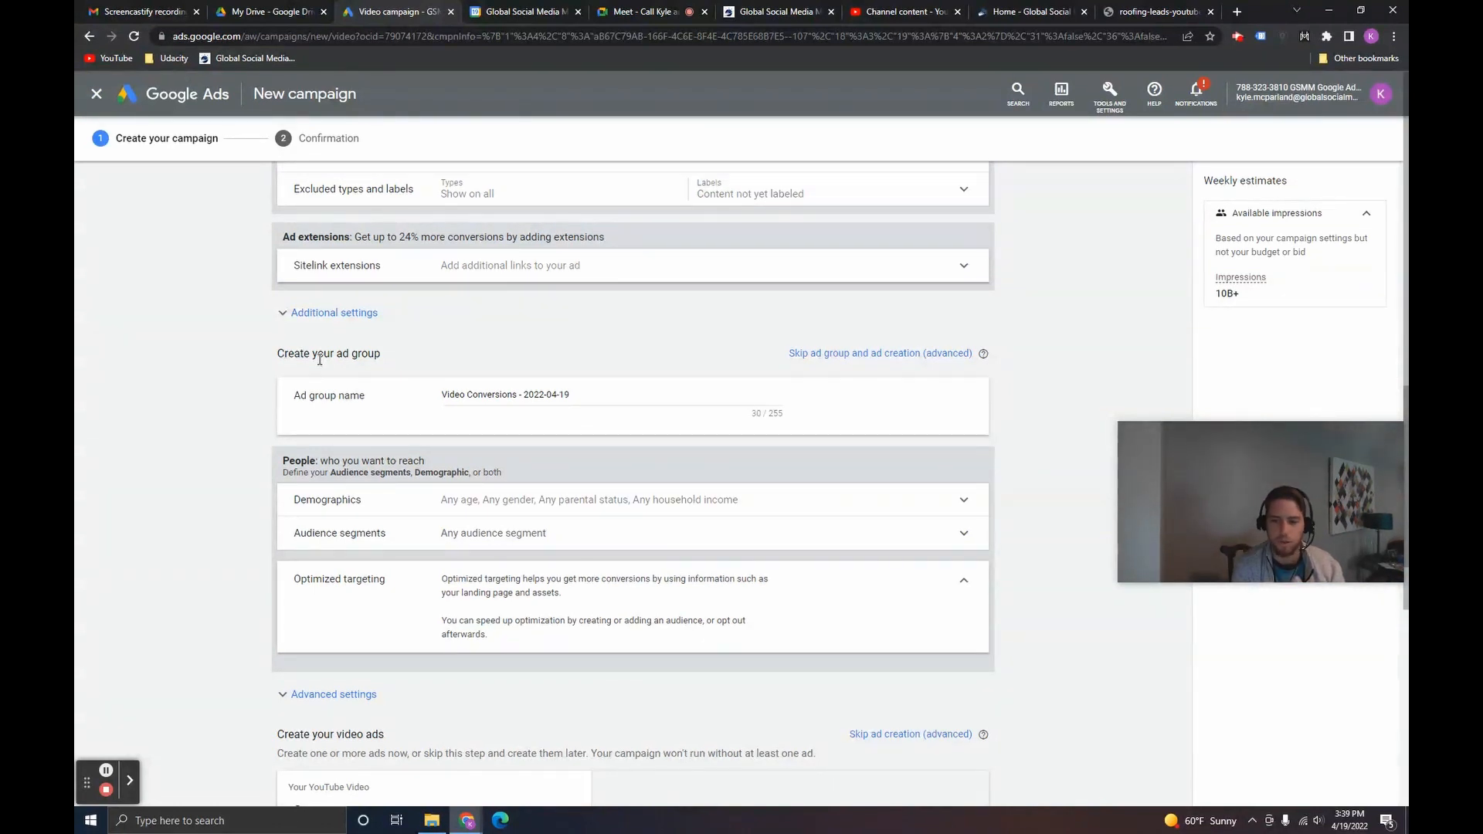
triple_click(595, 392)
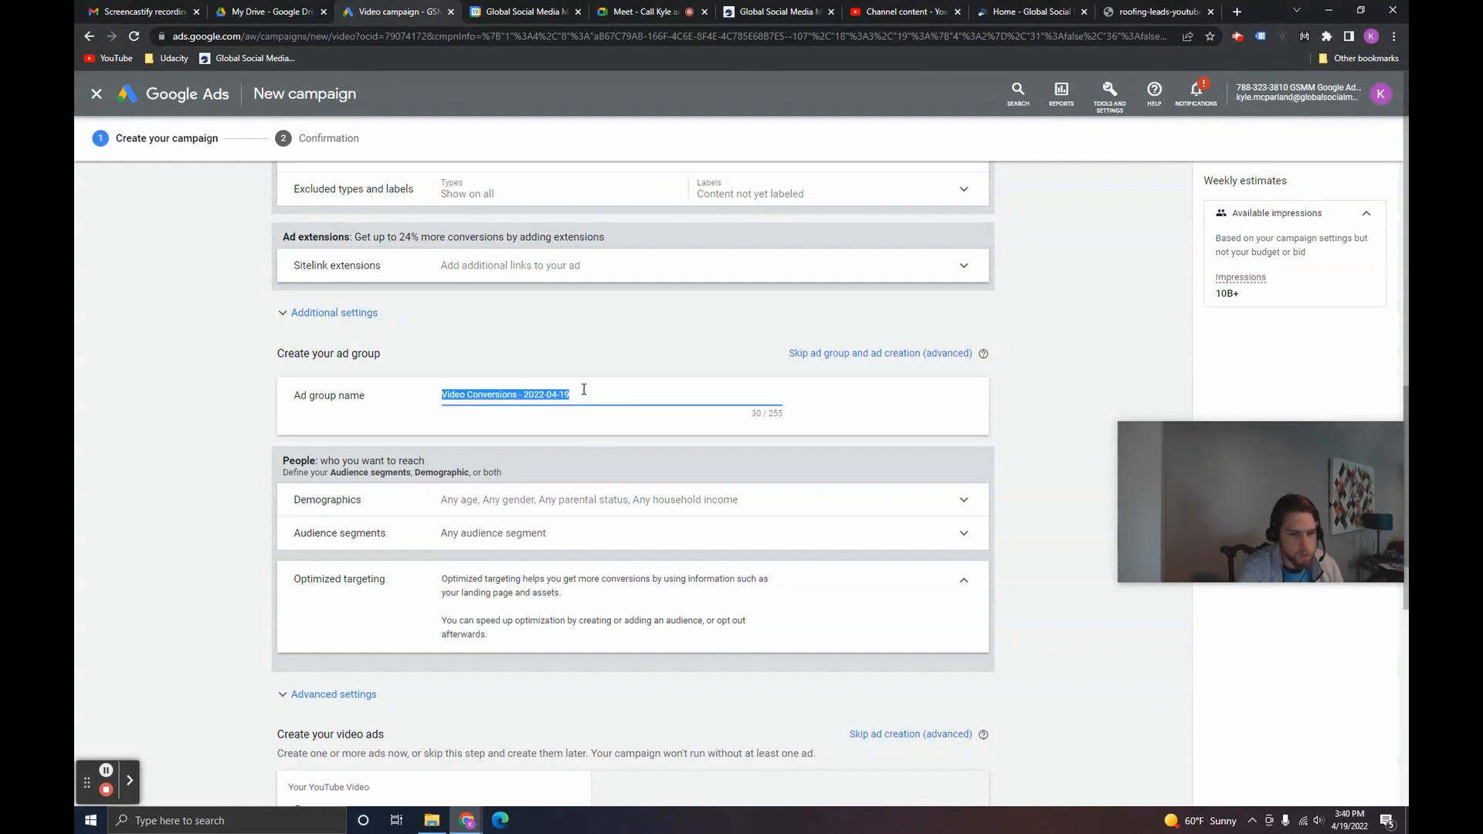
text(Roofing )
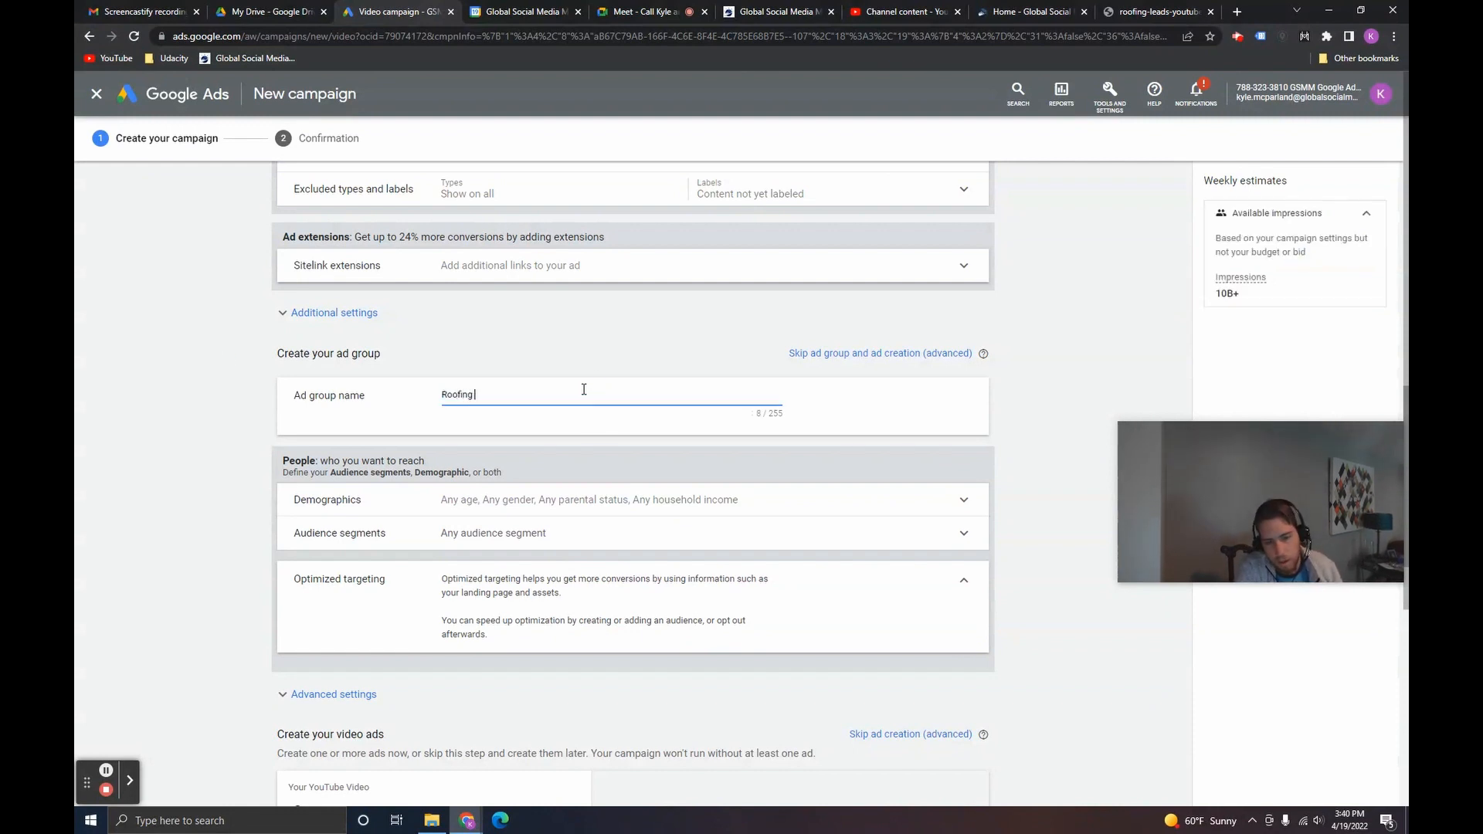
text(Example Leads)
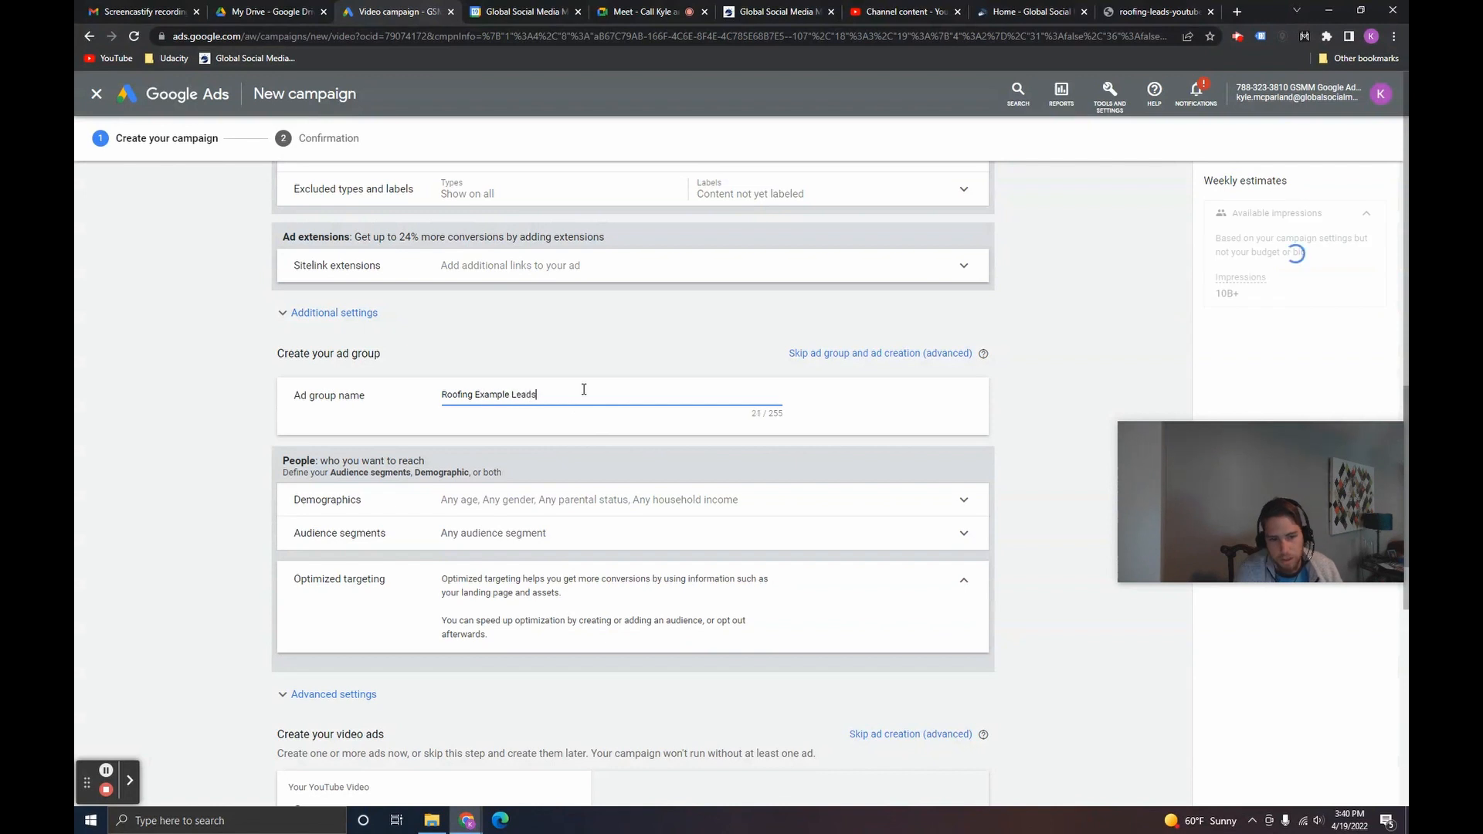
Exclude the 18 - 24 age range from the ad group's demographic targeting.
click(672, 509)
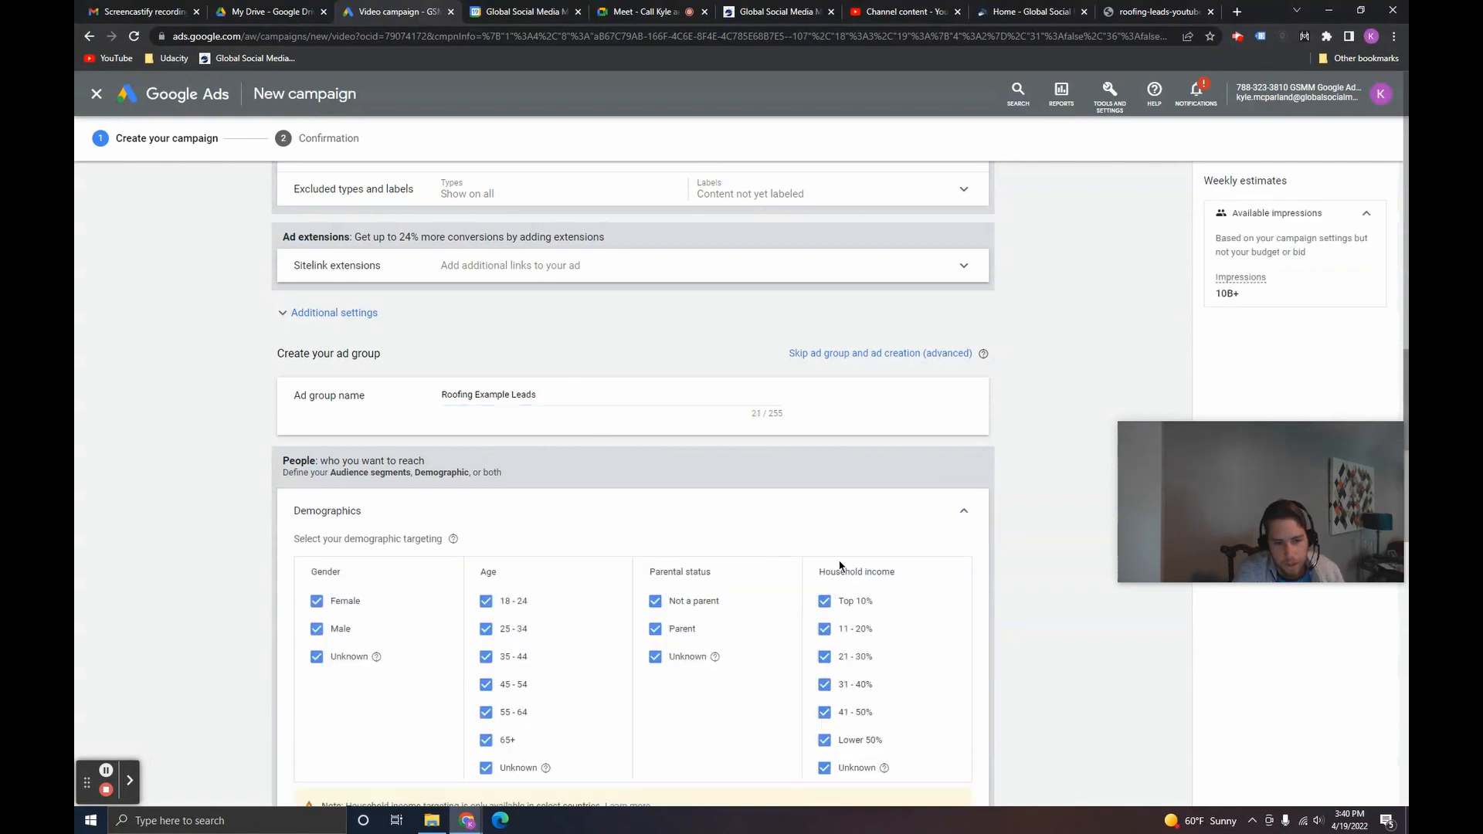
scroll(1008, 607, down, 2)
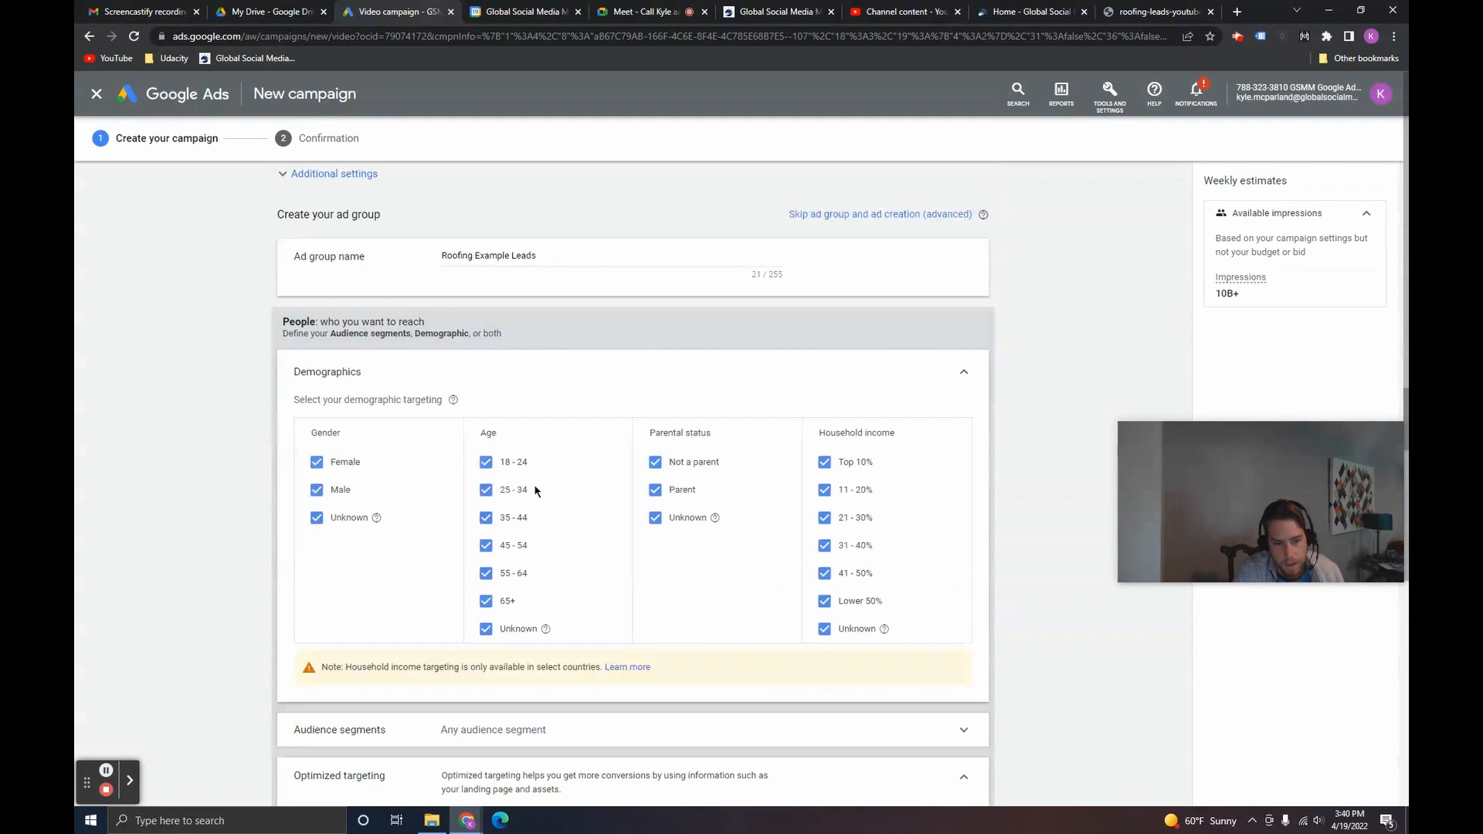
click(486, 462)
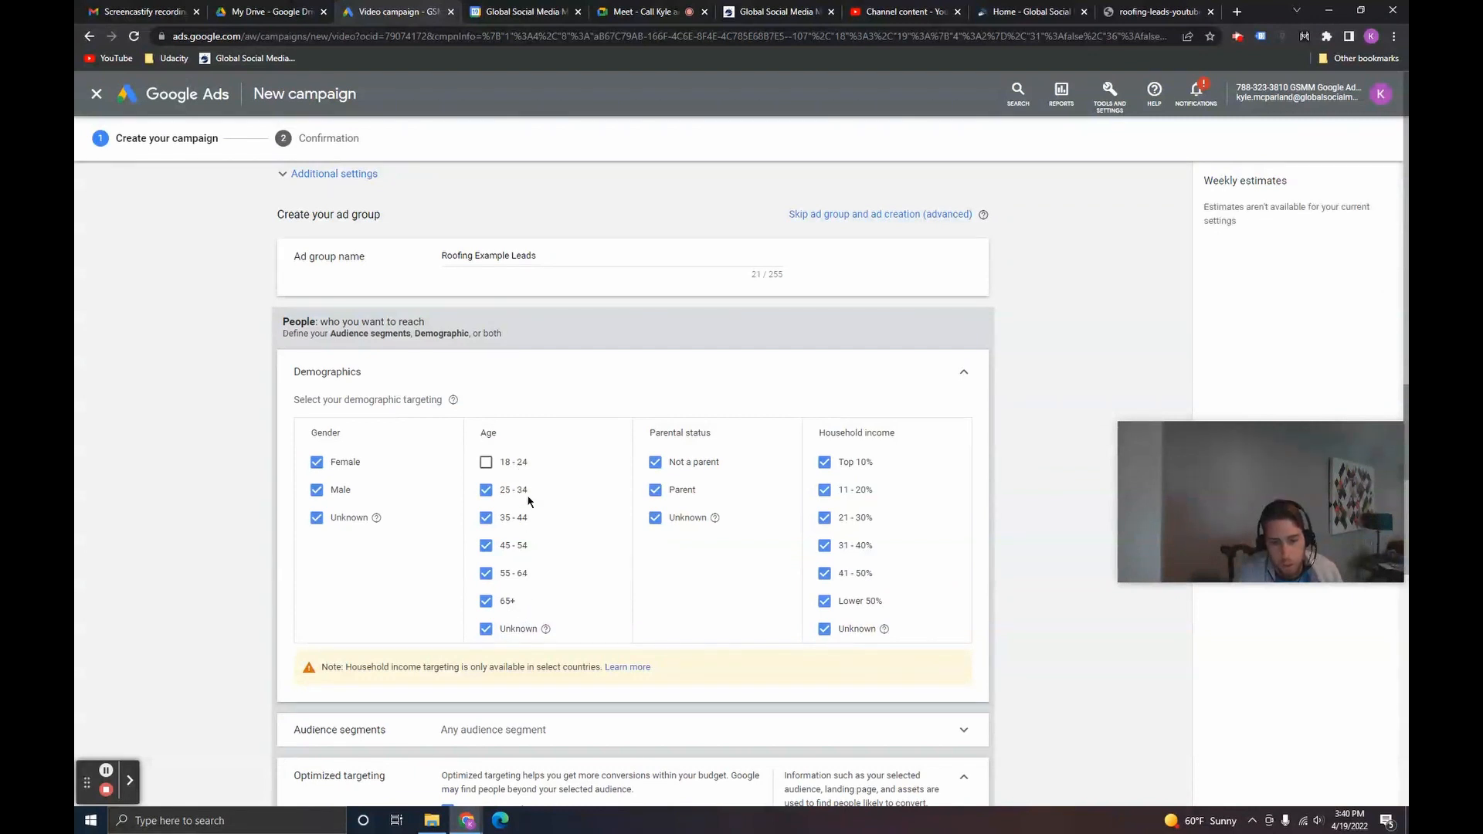
click(785, 377)
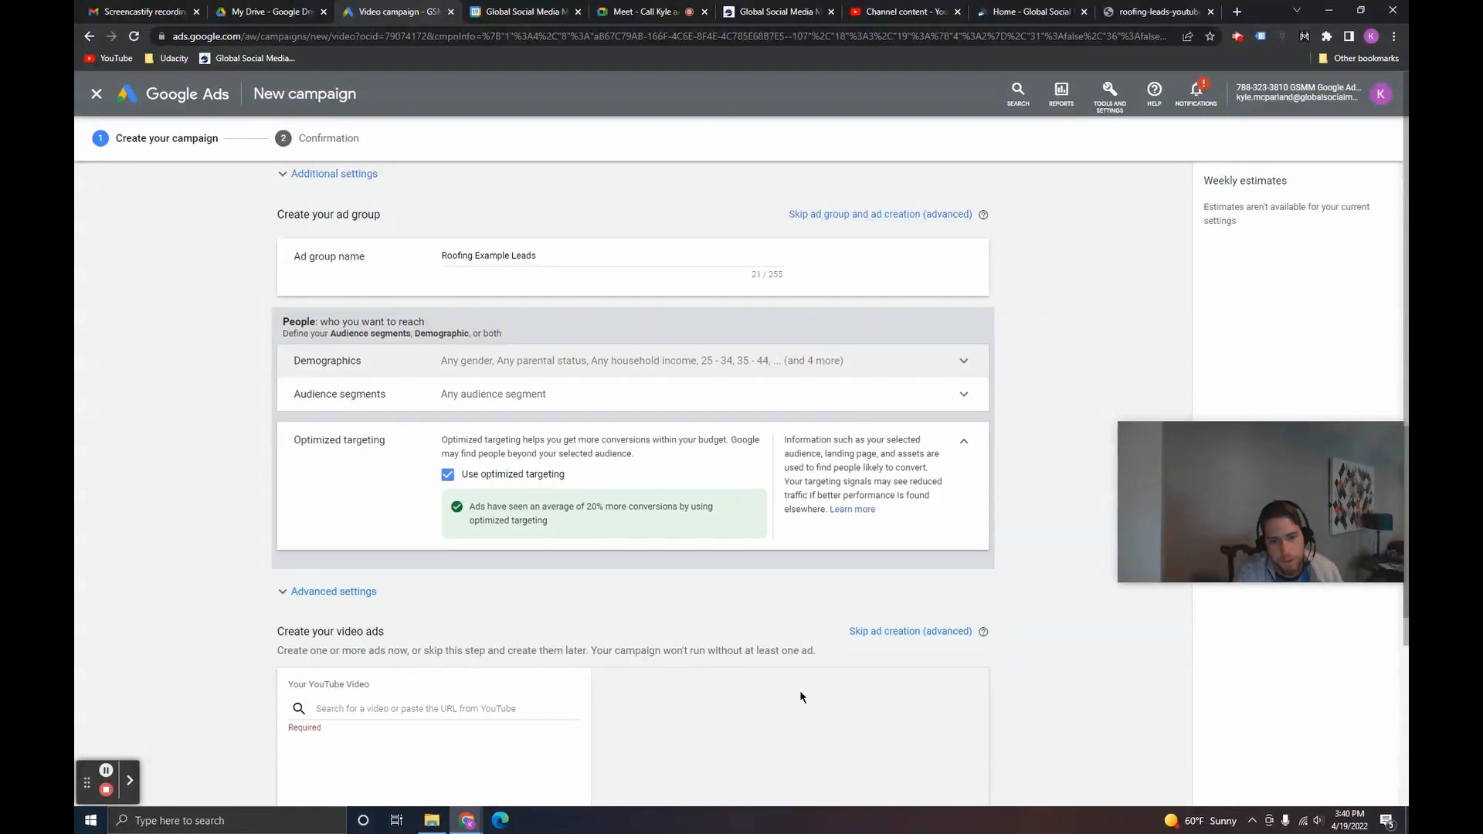
Review the audience segment options and the suggested custom segments without selecting any.
click(649, 394)
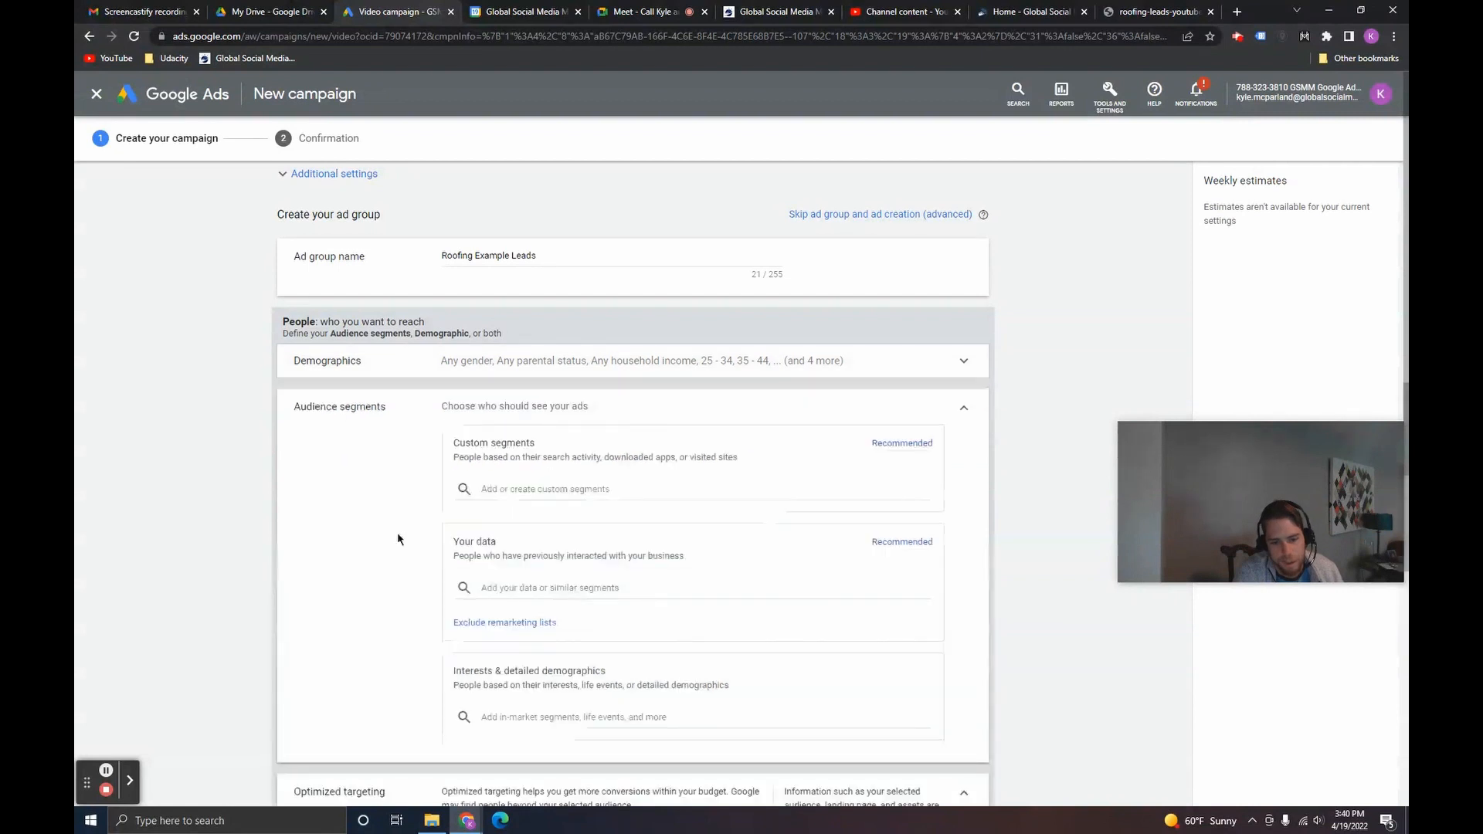
click(593, 490)
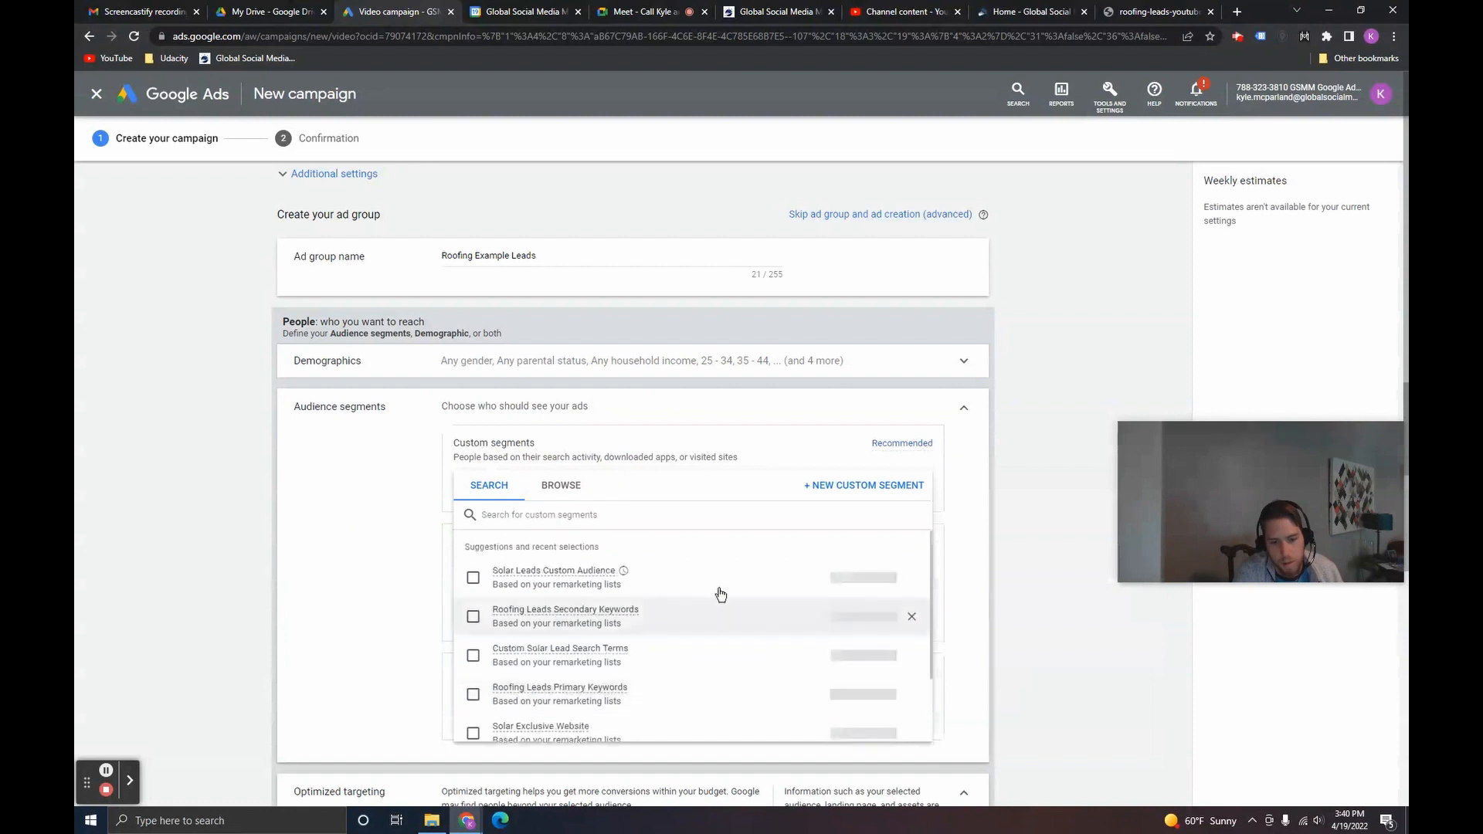
click(975, 452)
click(964, 407)
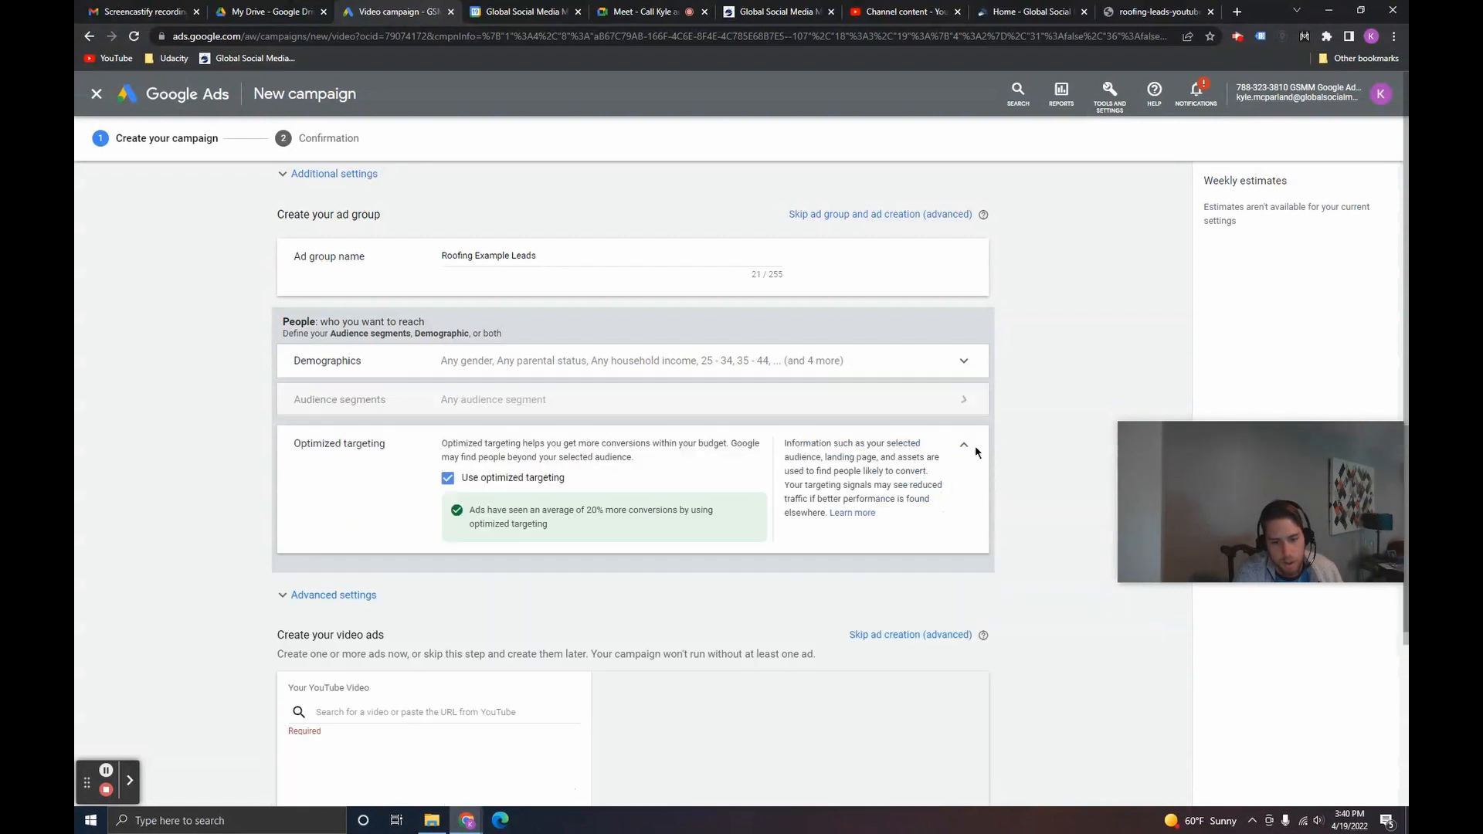
Expand the ad group's advanced settings and review the keyword and topic targeting options.
click(338, 592)
scroll(937, 418, down, 1)
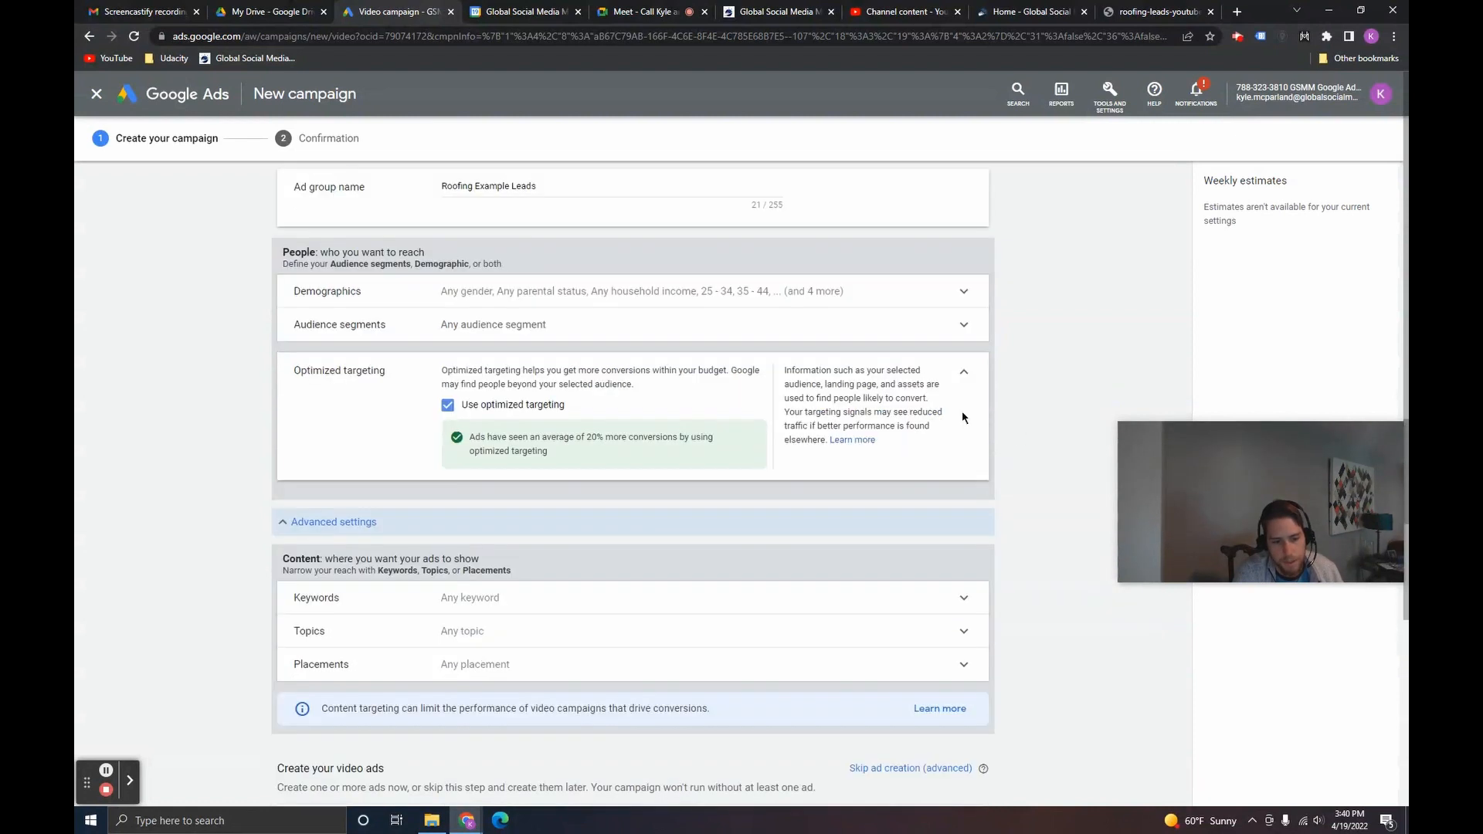
click(479, 598)
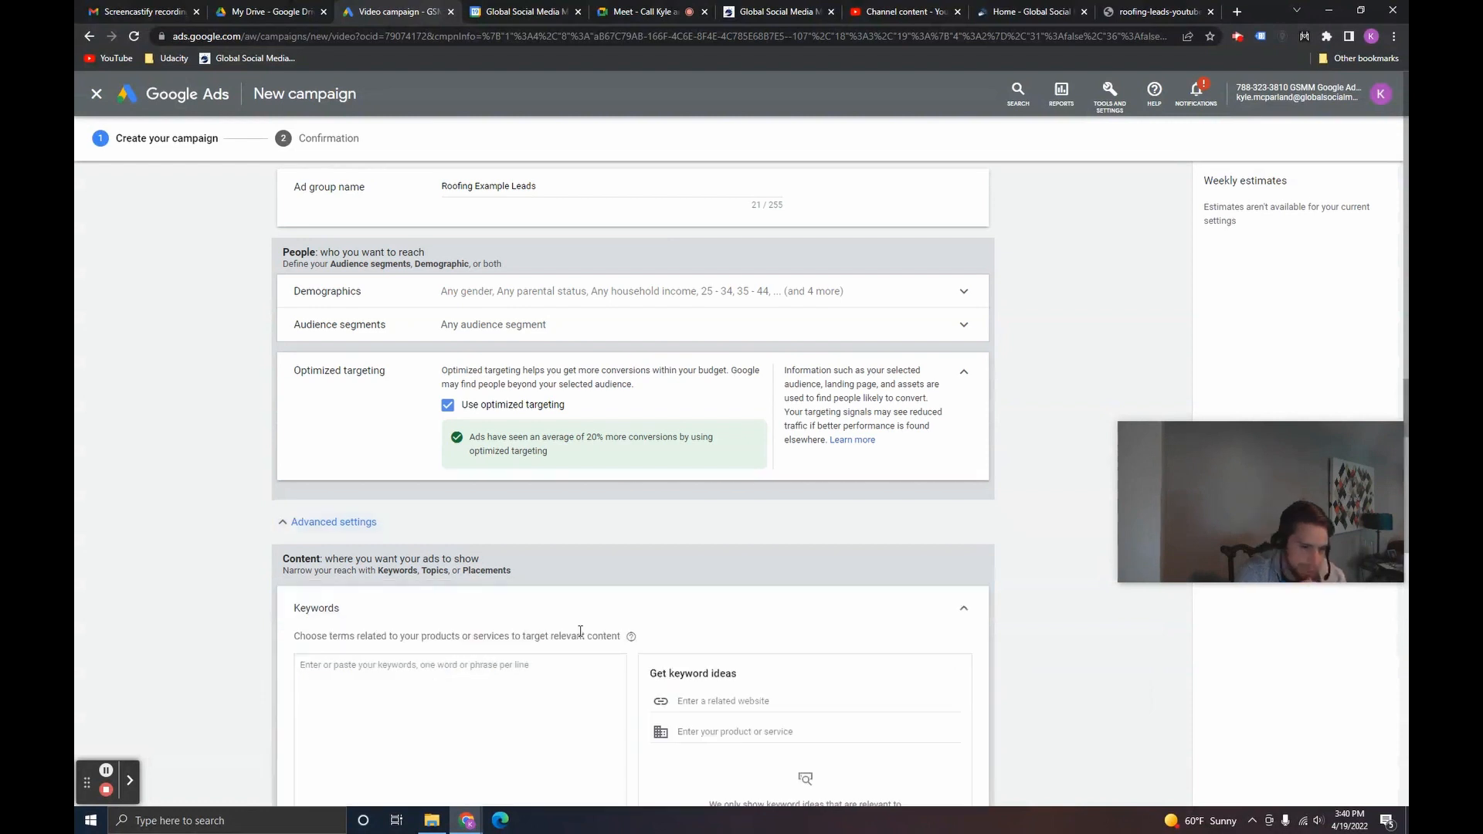
scroll(795, 633, down, 2)
click(956, 477)
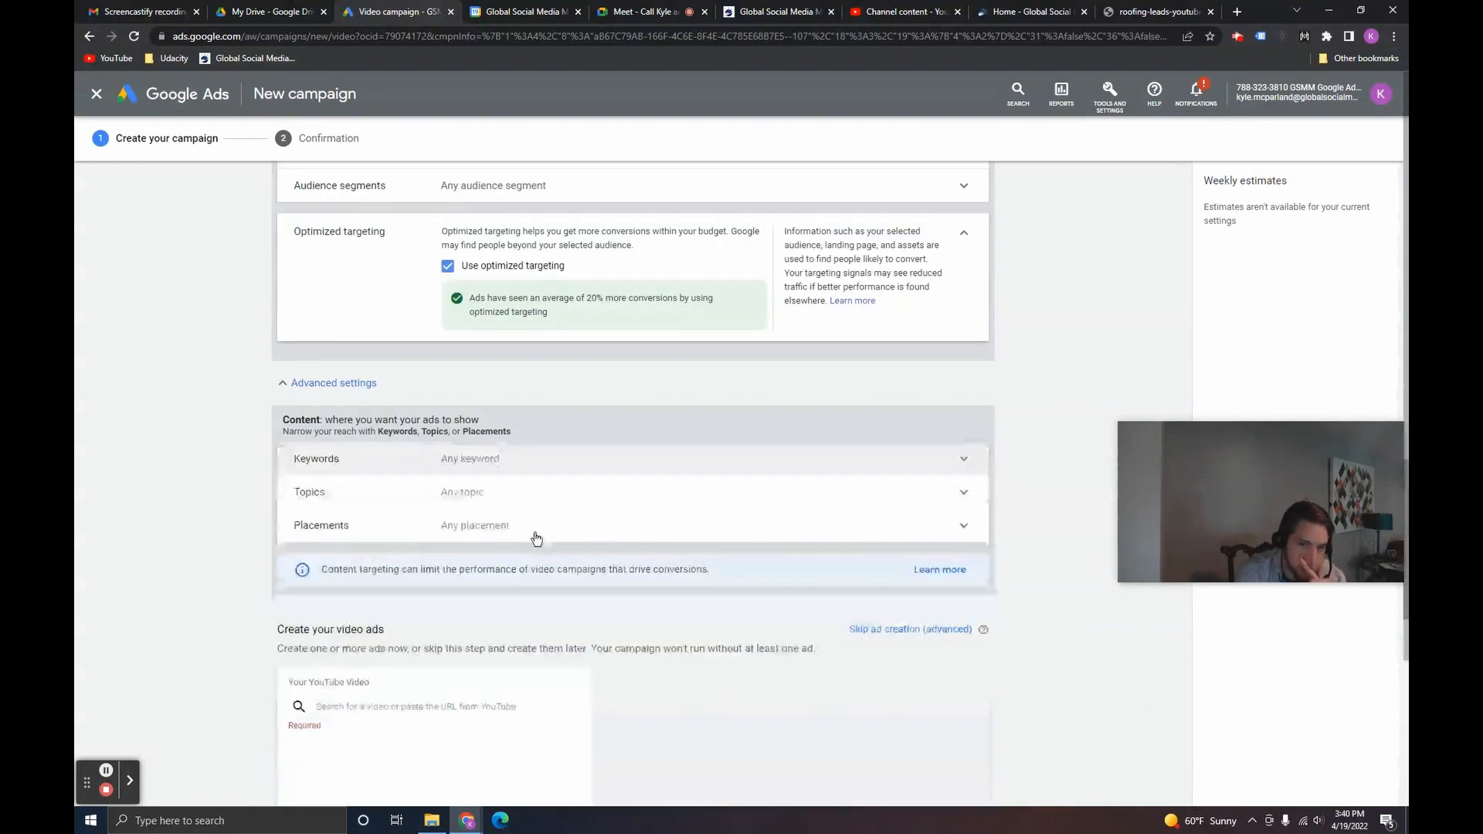
click(494, 499)
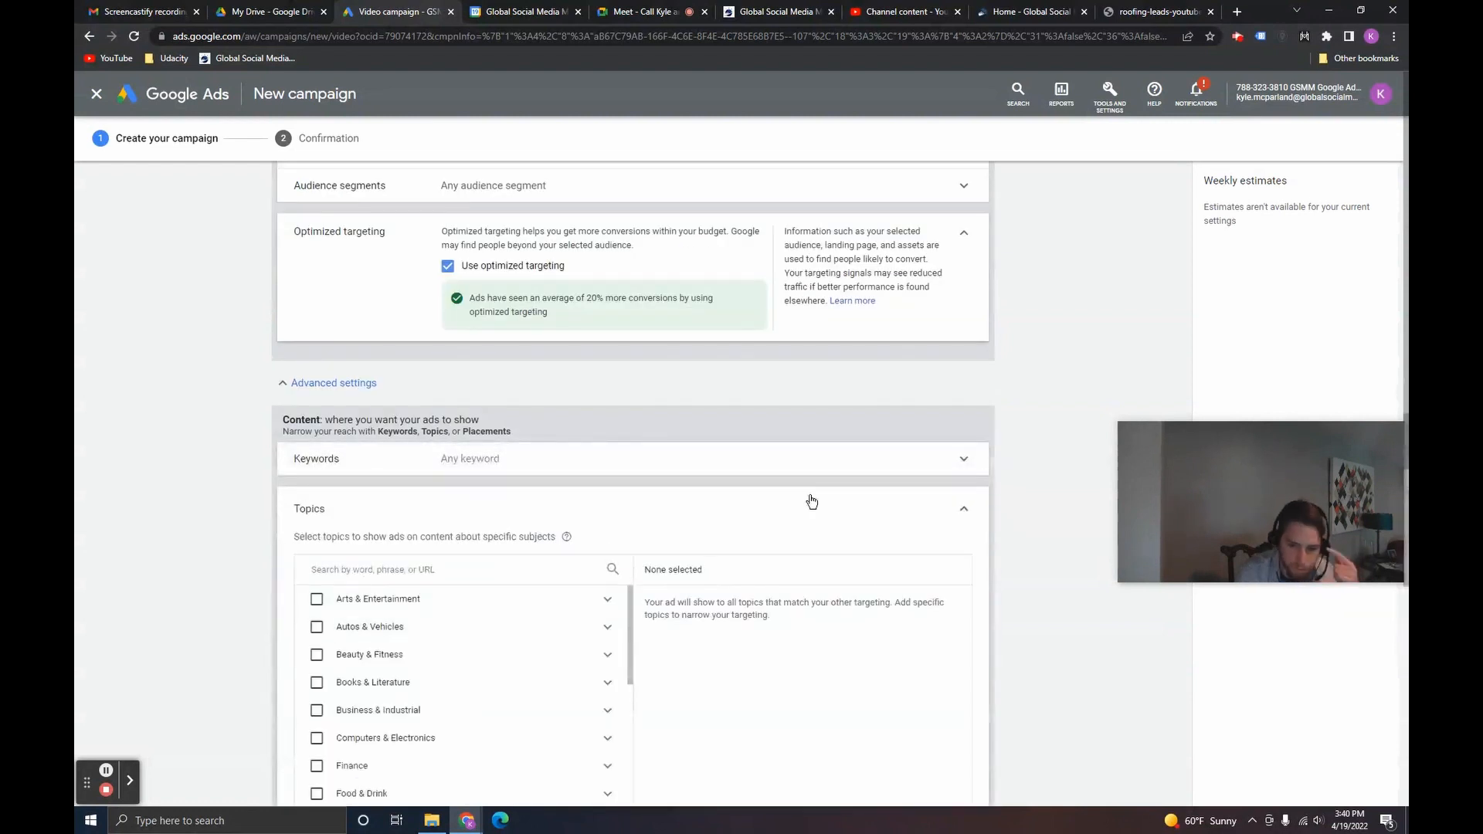
click(967, 508)
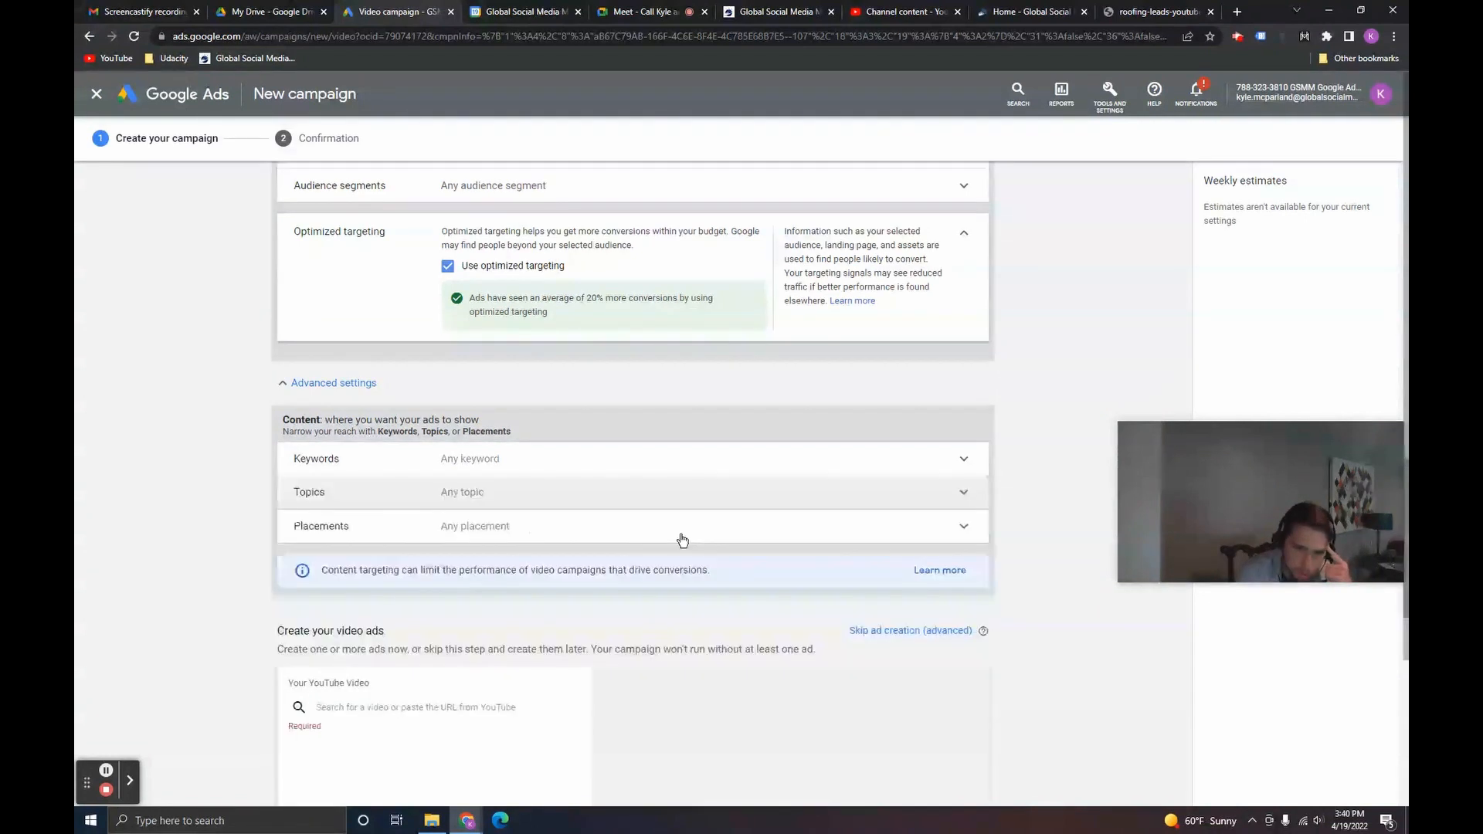
Search the placement targeting for "john lennon", add the YouTube channel JohnLennonVEVO and clear the search.
click(678, 534)
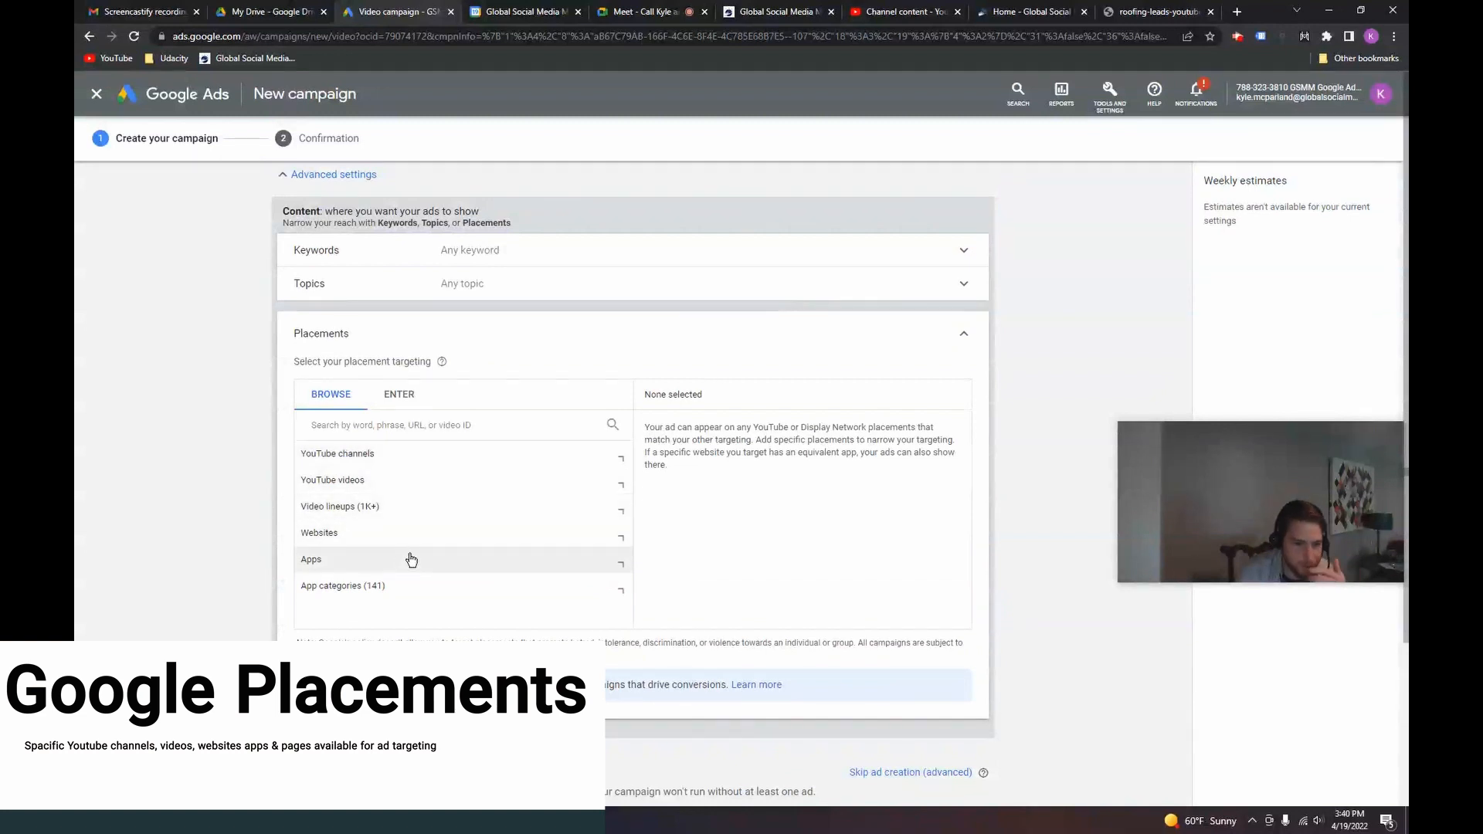
click(430, 425)
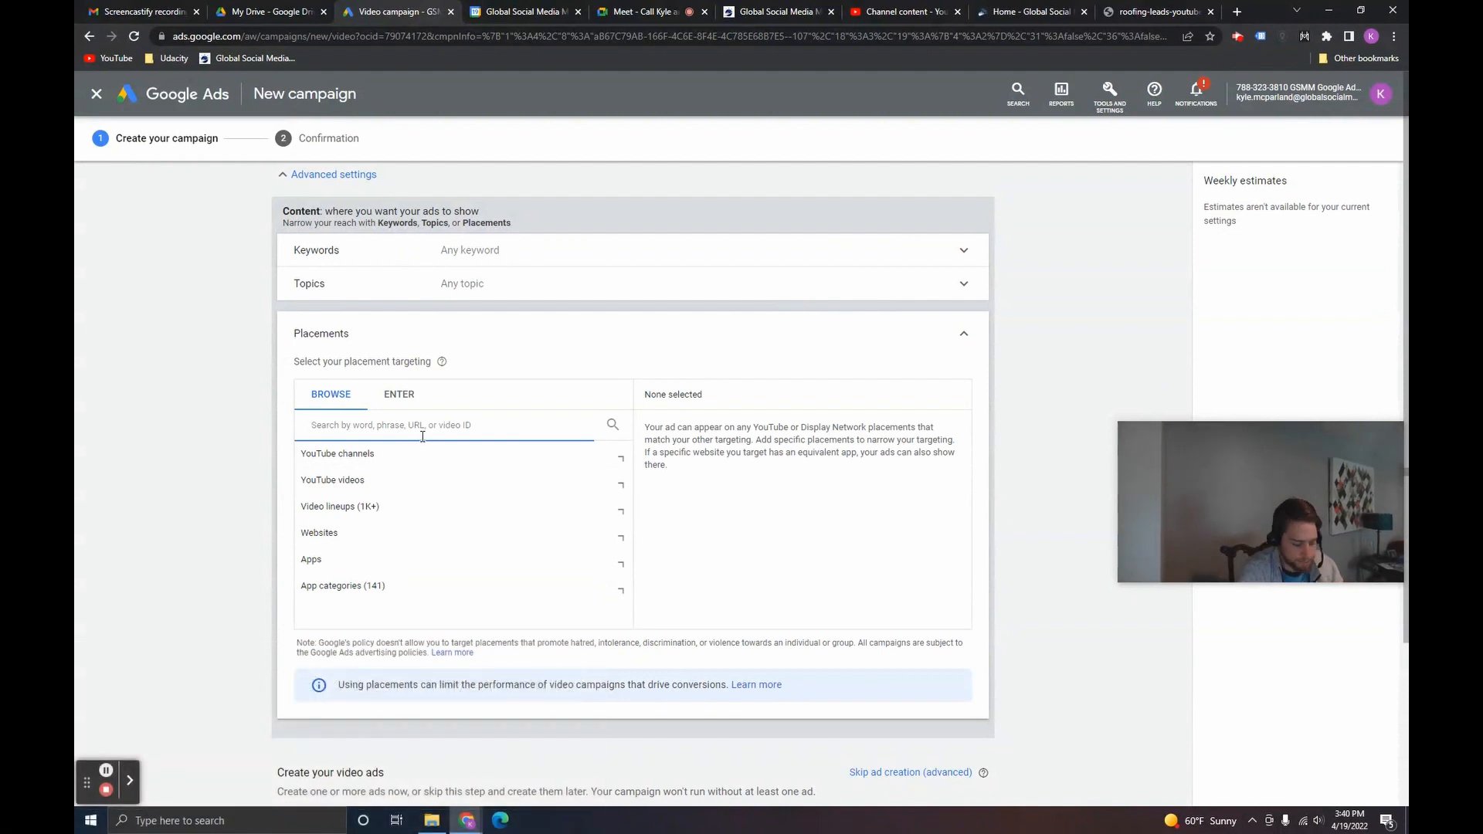
text(john lennon)
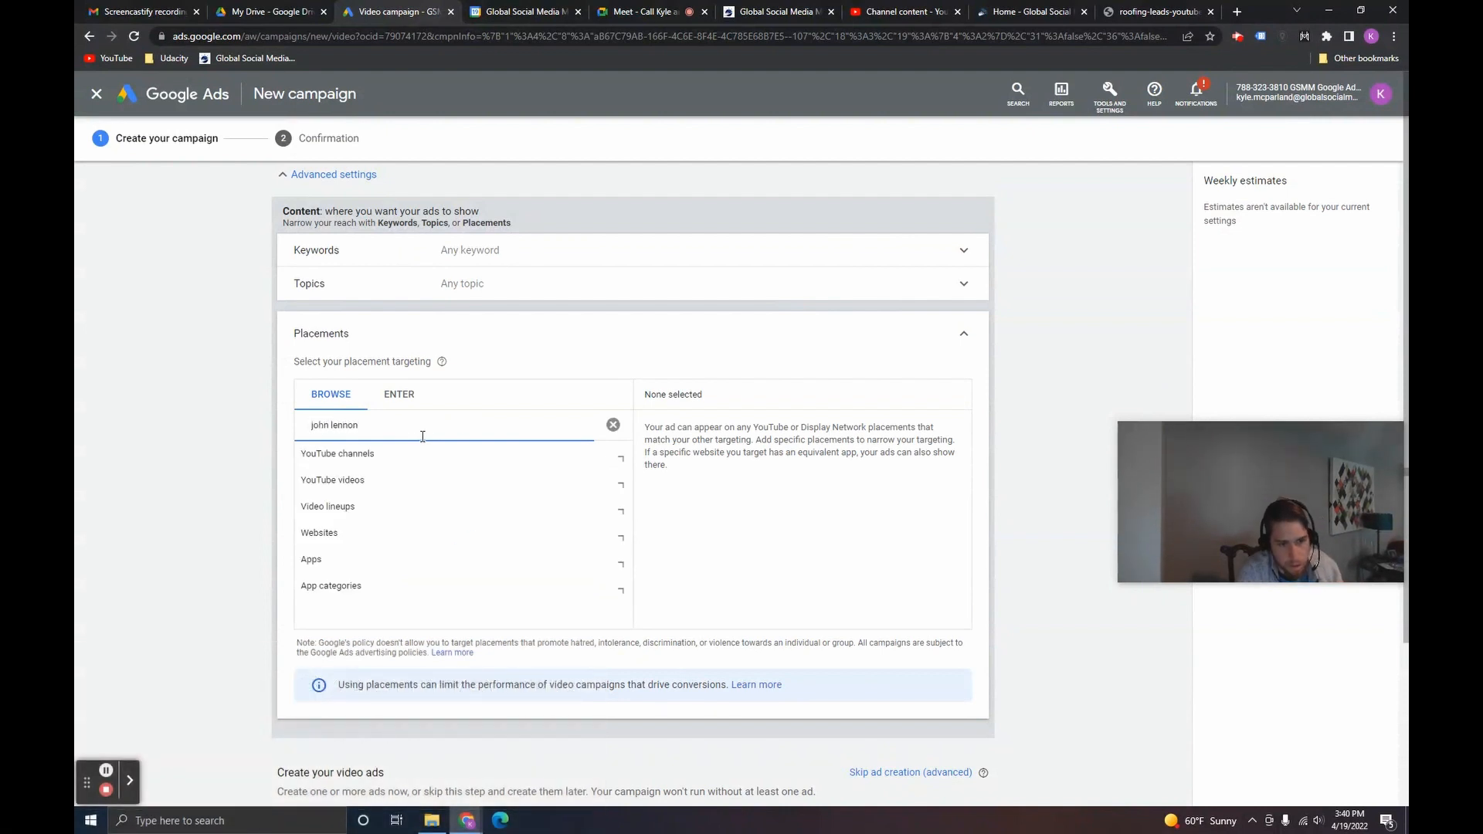
click(424, 453)
scroll(428, 453, down, 3)
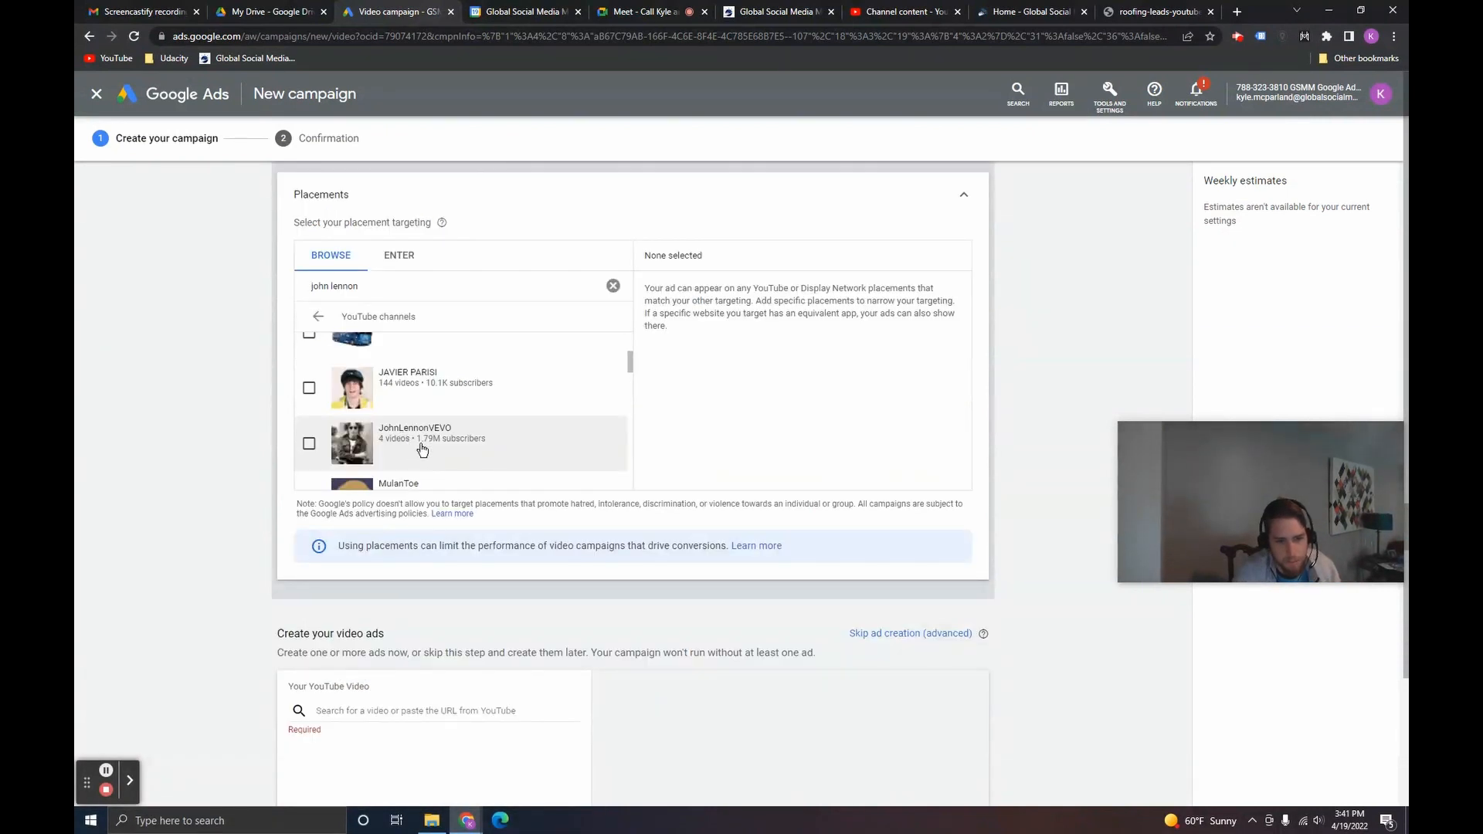
click(422, 450)
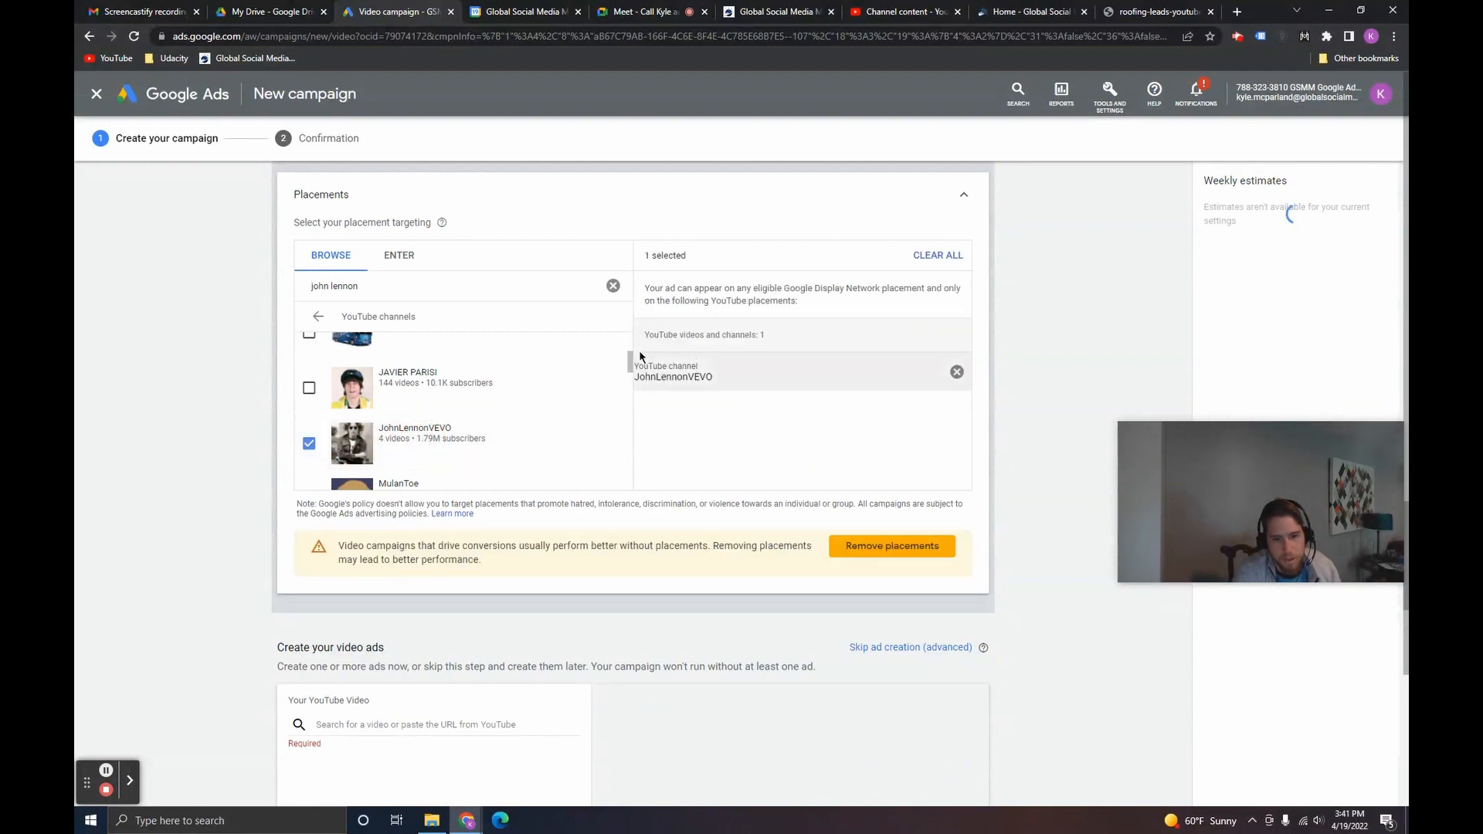
click(612, 285)
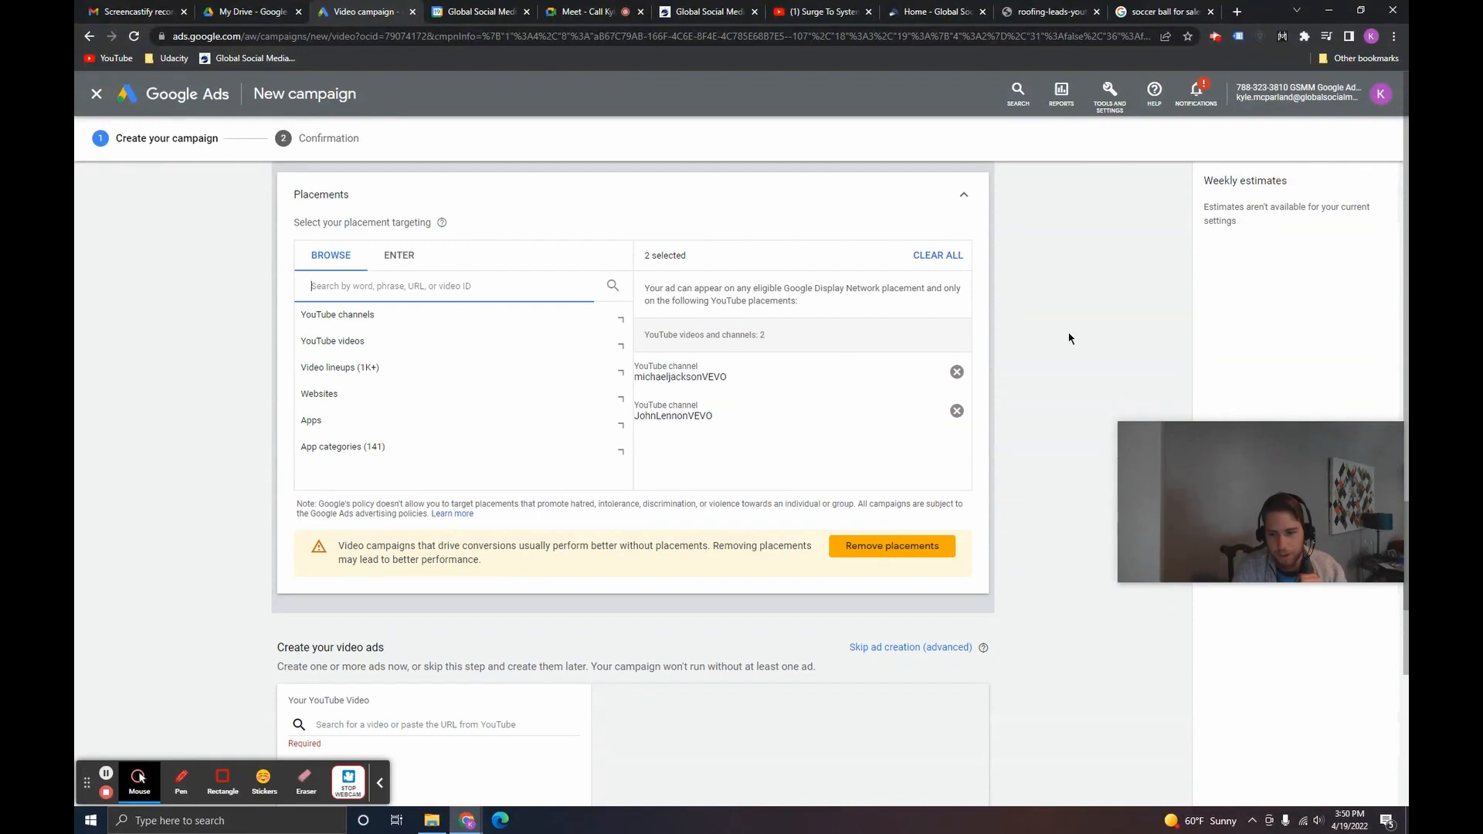
Go to the video ads section, switch to YouTube and open the channel's YouTube Studio dashboard.
scroll(1063, 329, down, 5)
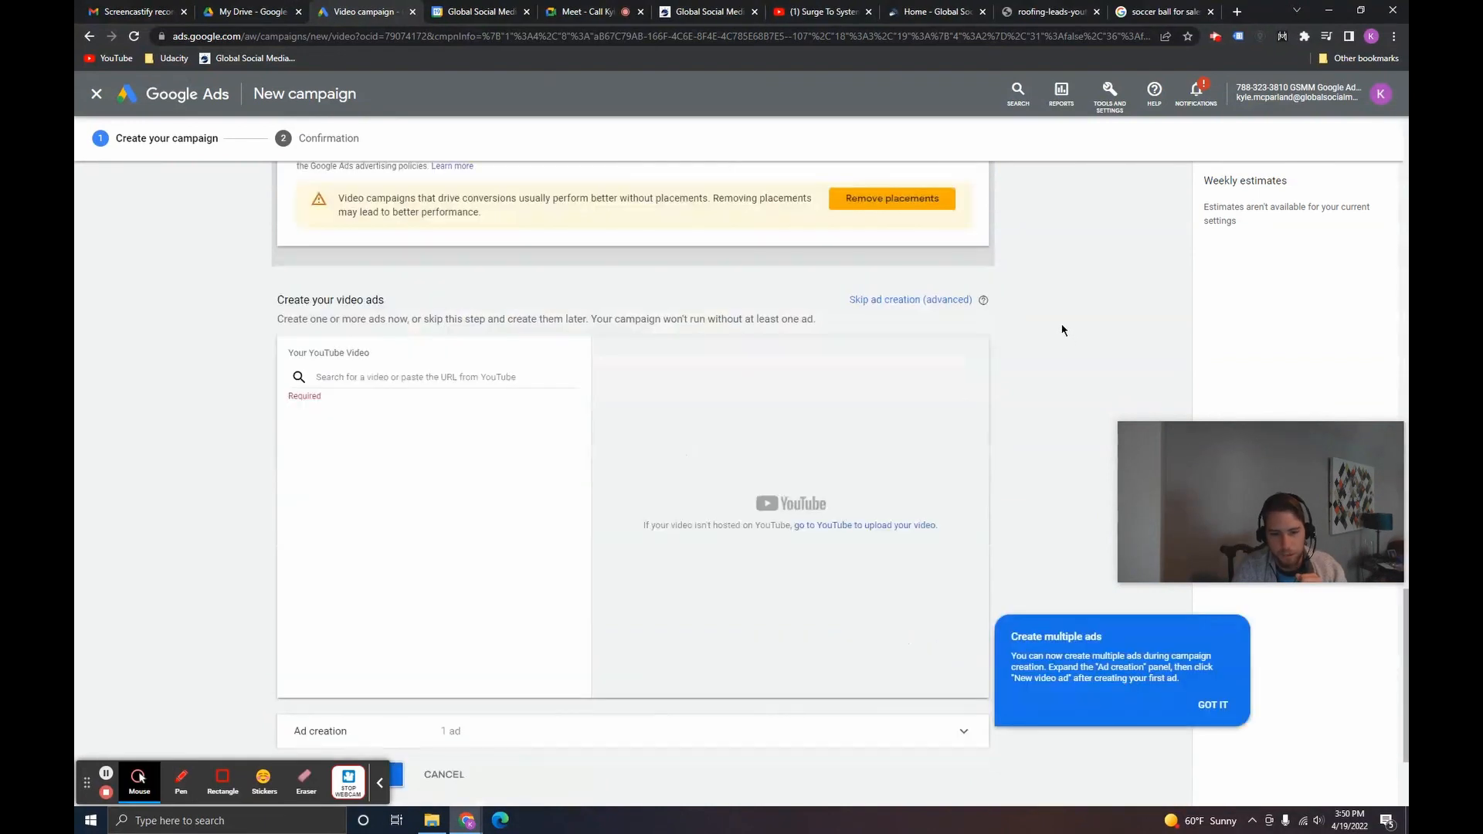
scroll(1065, 340, down, 1)
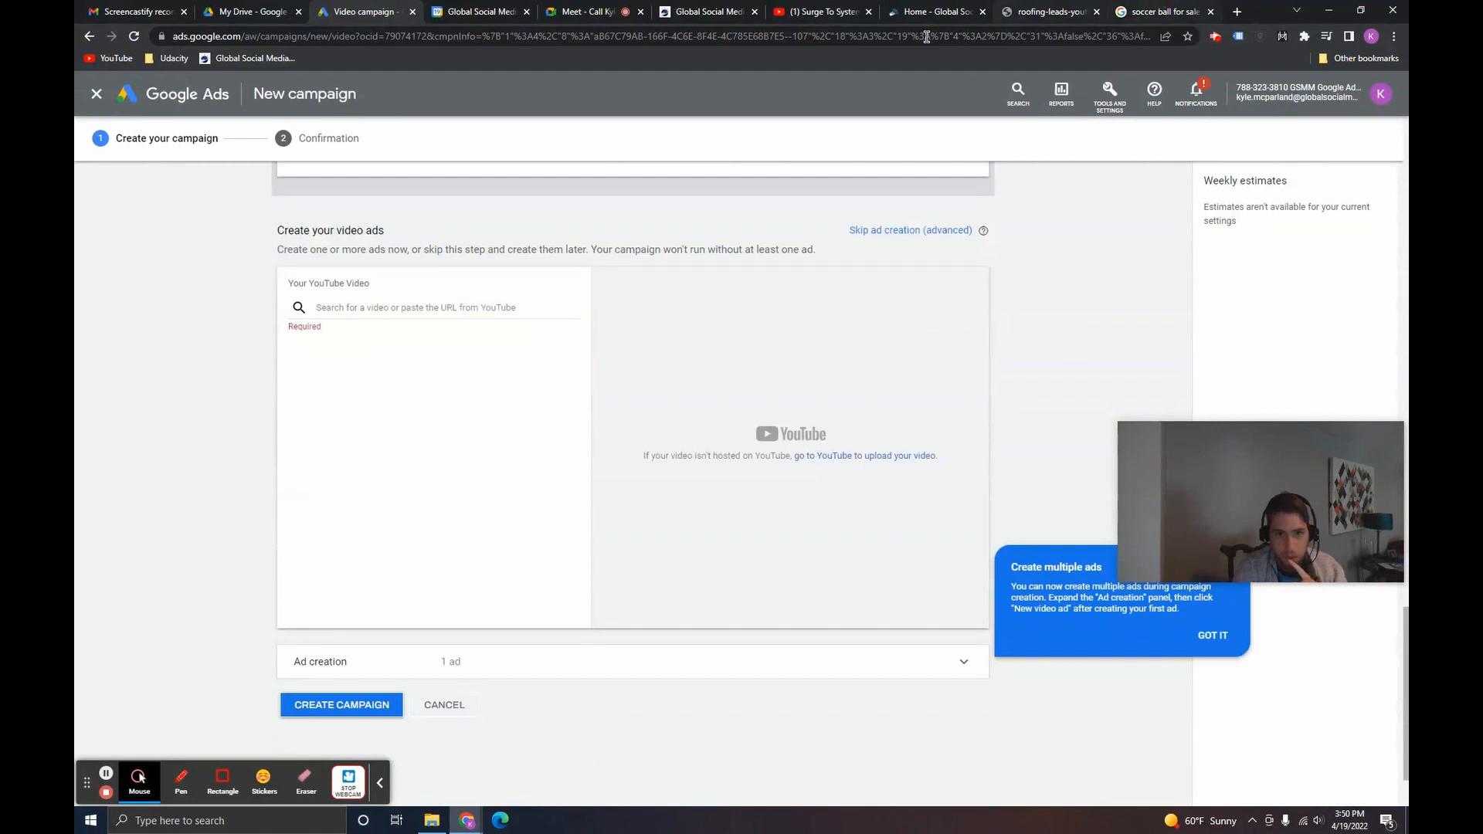
click(818, 9)
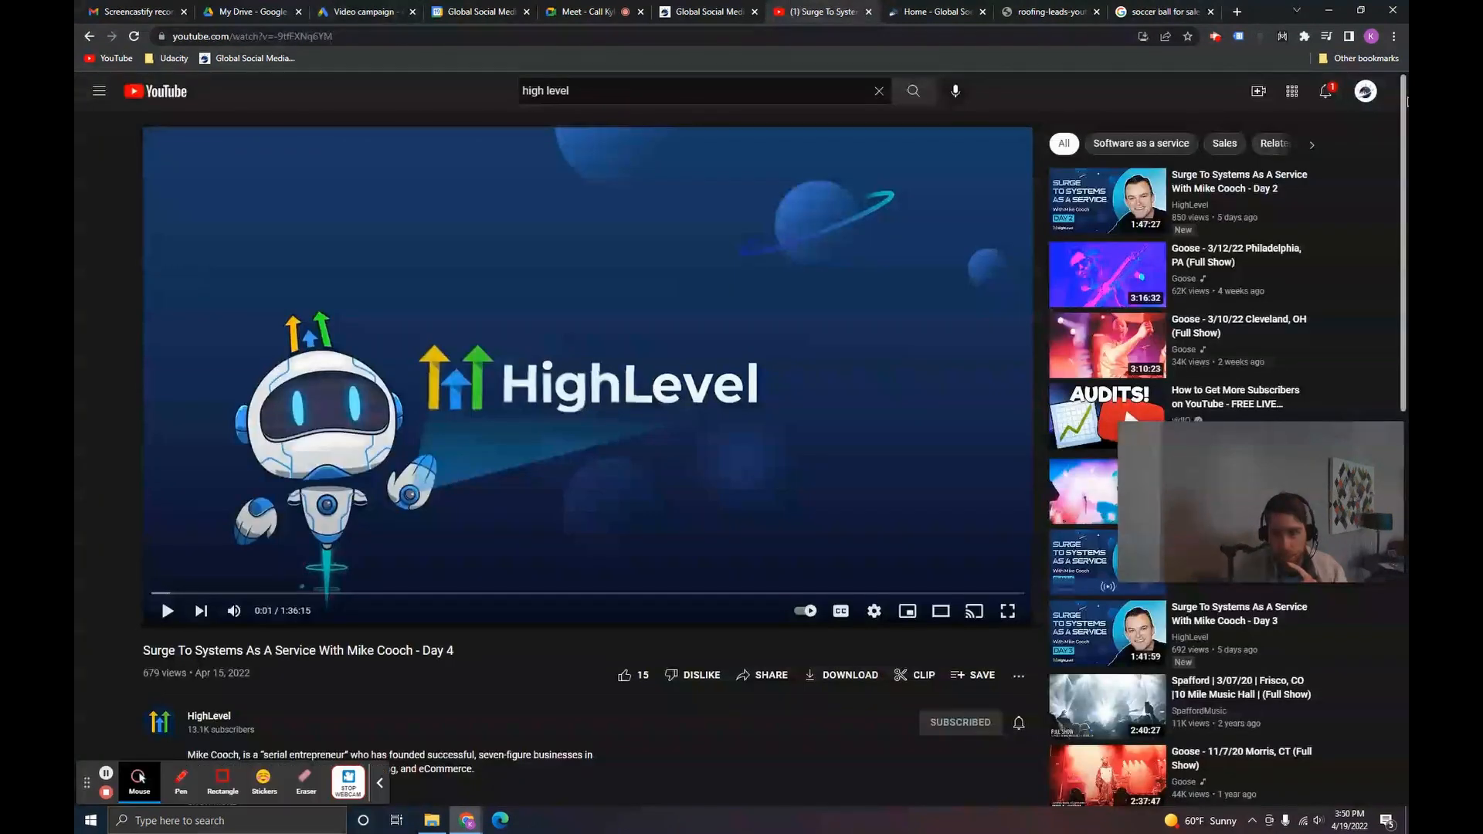
click(1364, 94)
click(1274, 237)
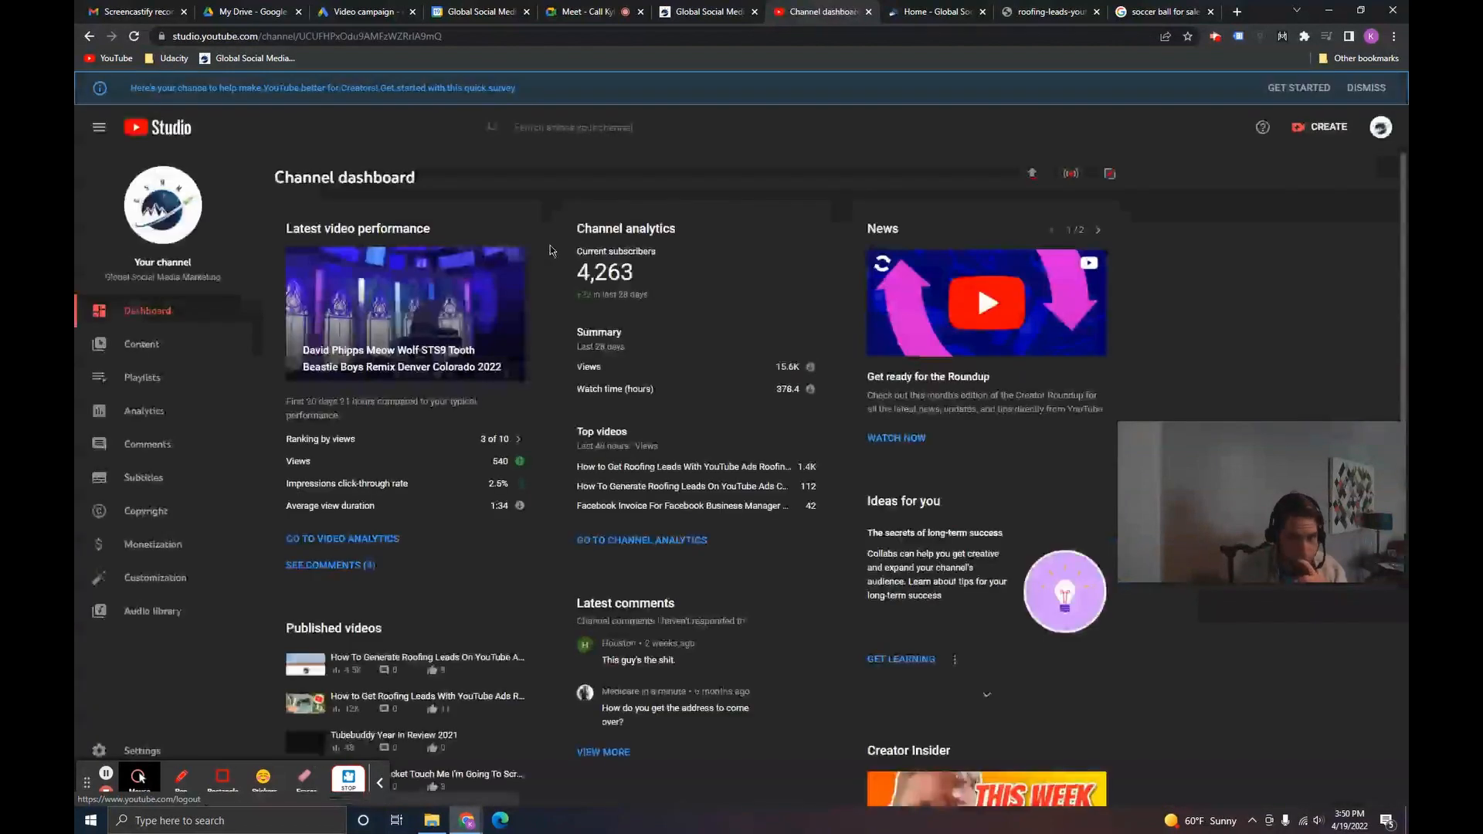
Copy the link of "How to Get Roofing Leads With YouTube Ads Roofing Lead Generation" from the channel content and use it as the Google Ads video.
click(142, 344)
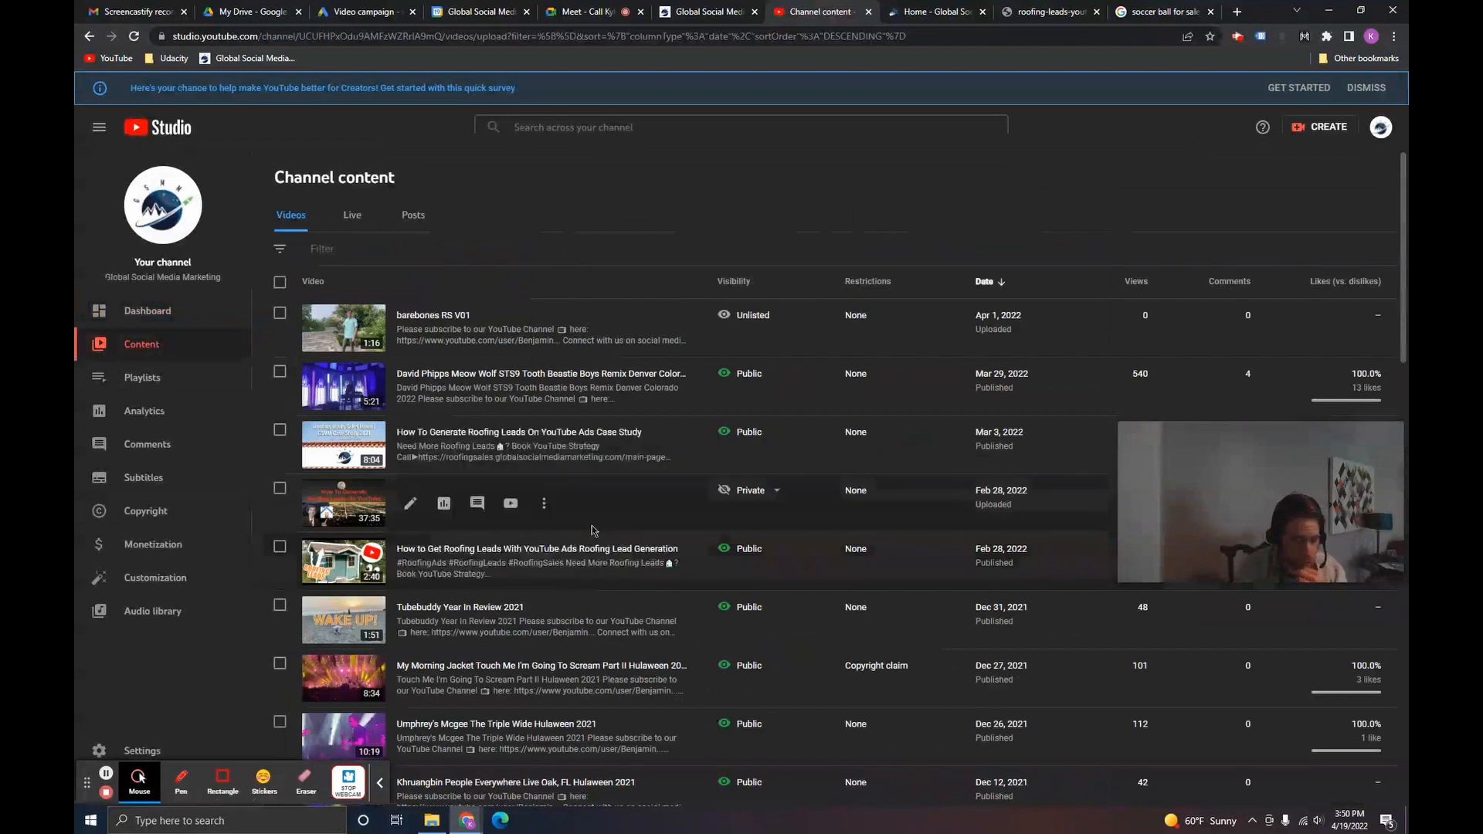
click(543, 564)
click(498, 589)
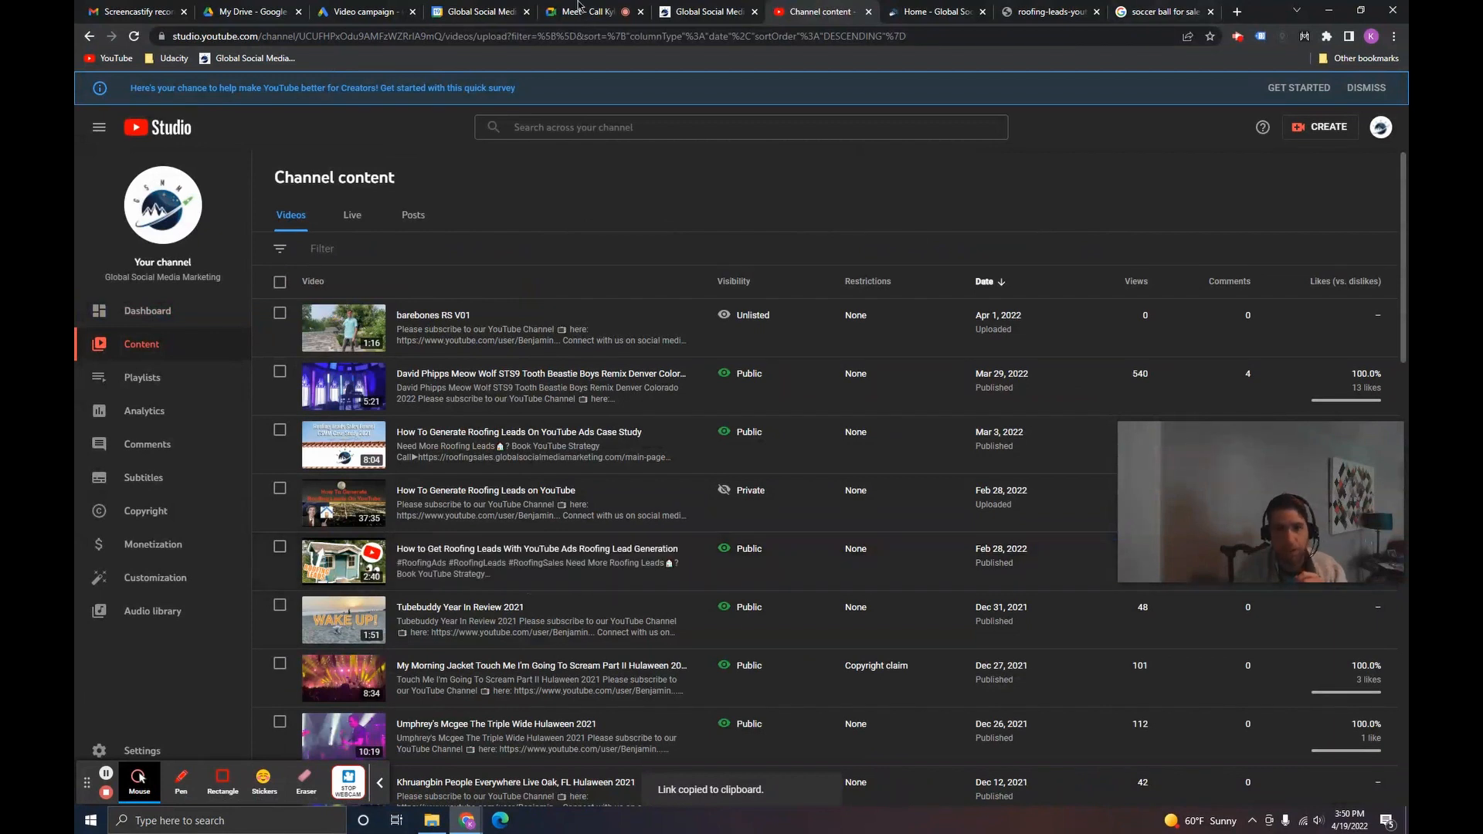
click(384, 7)
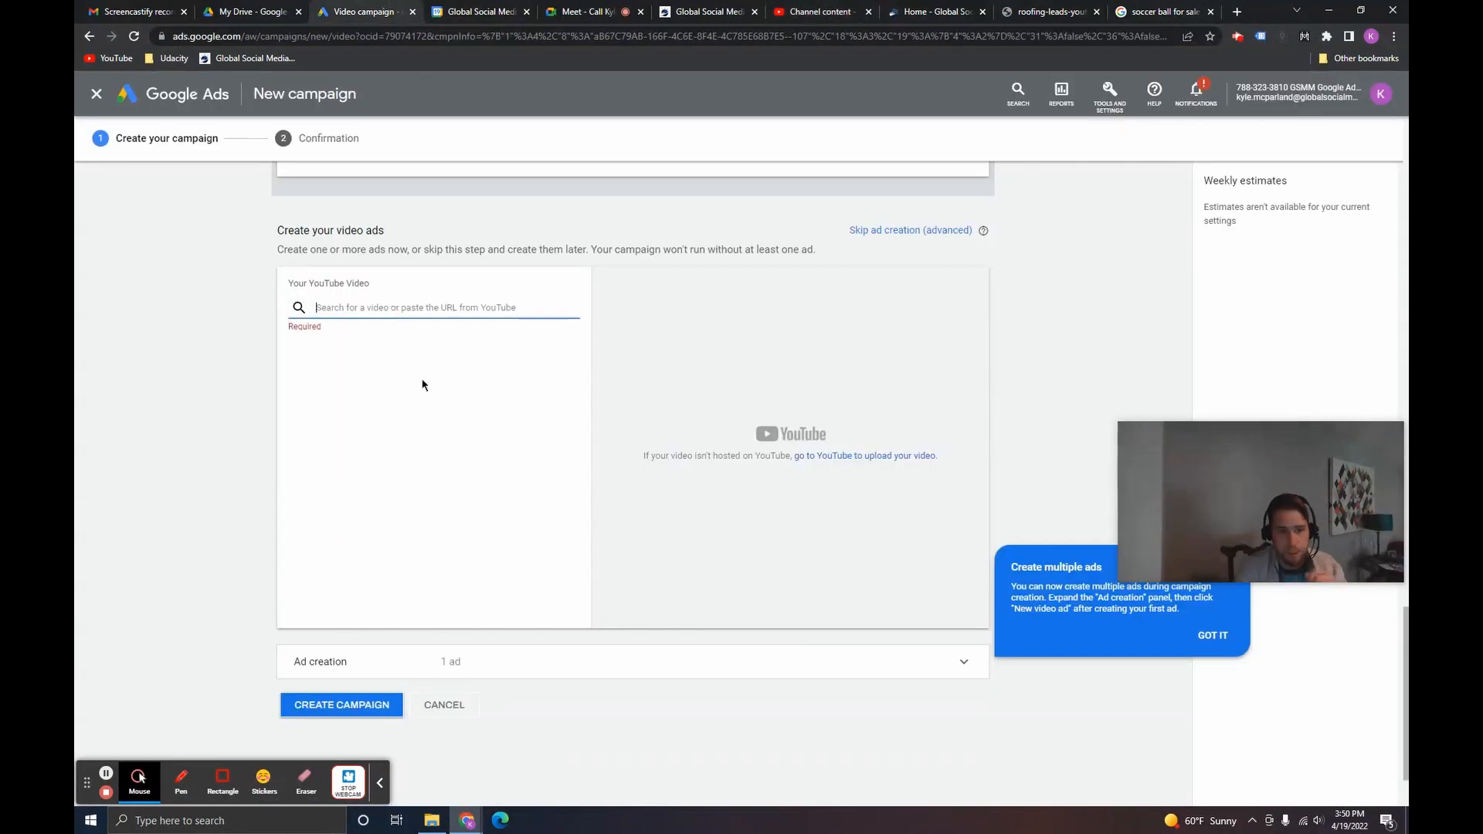
text(https://youtu.be/vLPL3Iun-DQ)
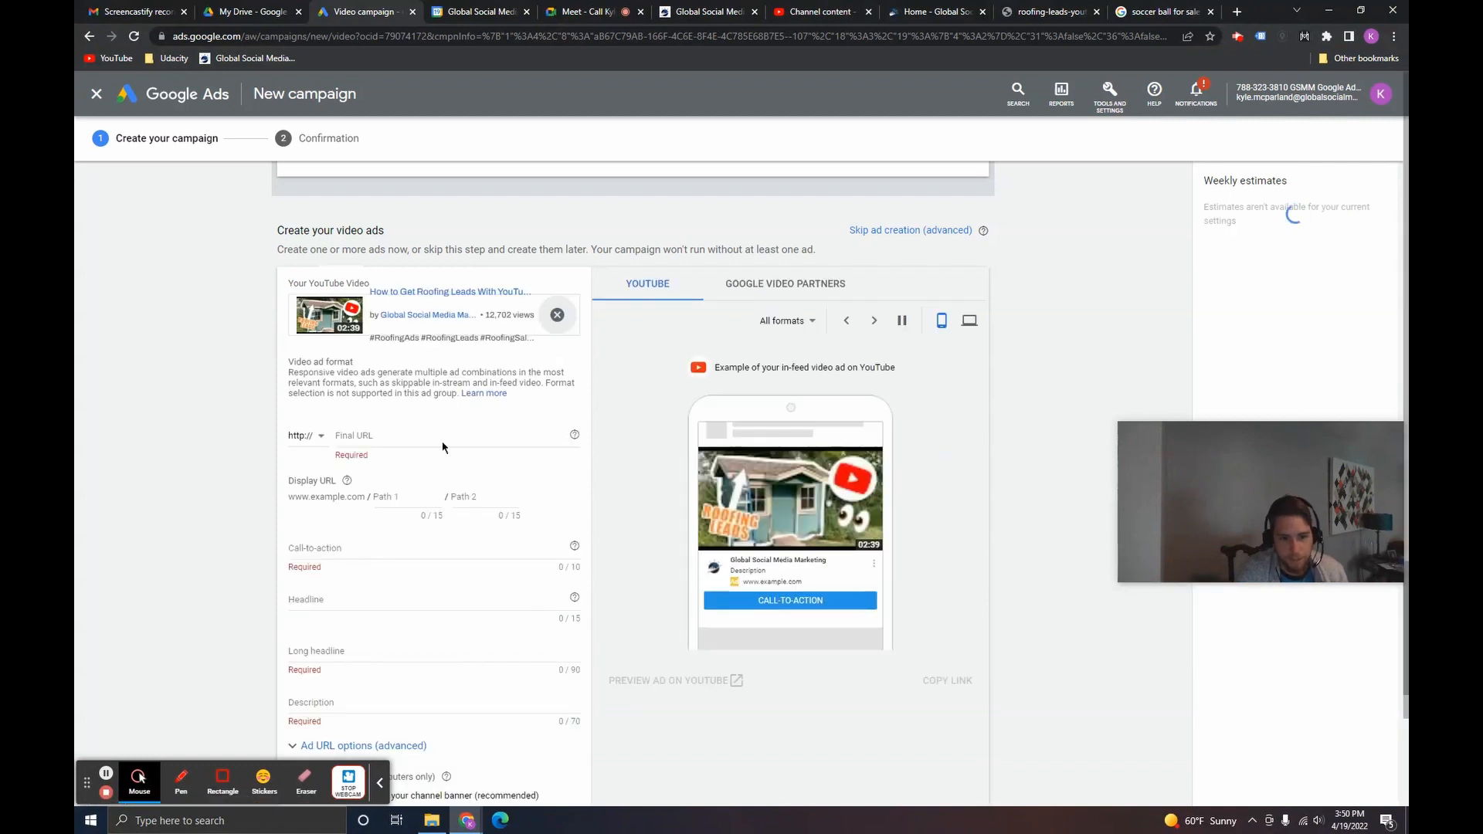
Copy the roofing landing page address roofingsales.globalsocialmediamarketing.com/main-page from its browser page and paste it as the video ad's final URL.
scroll(390, 462, down, 1)
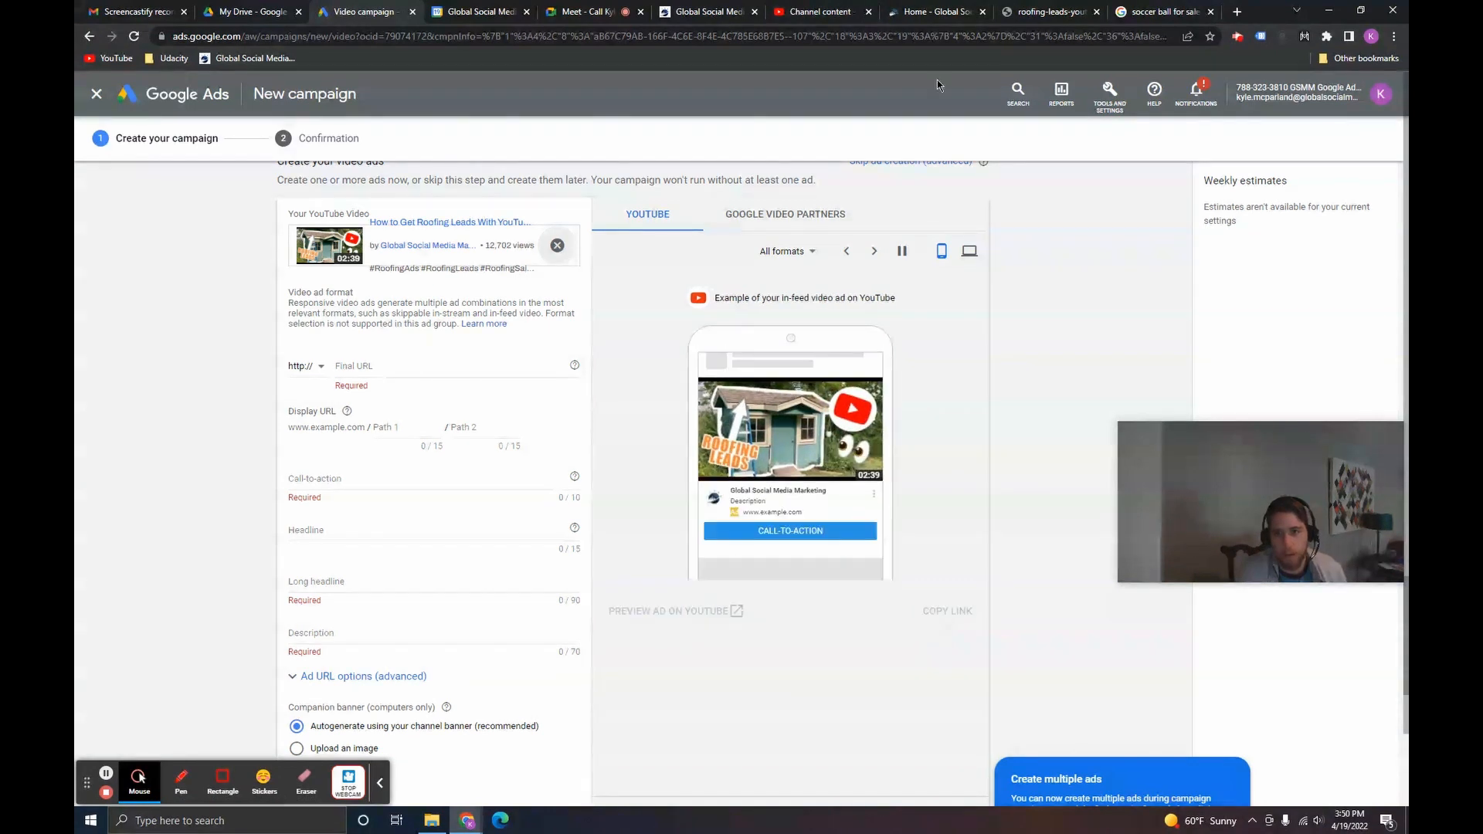
click(1049, 12)
key(alt+Left)
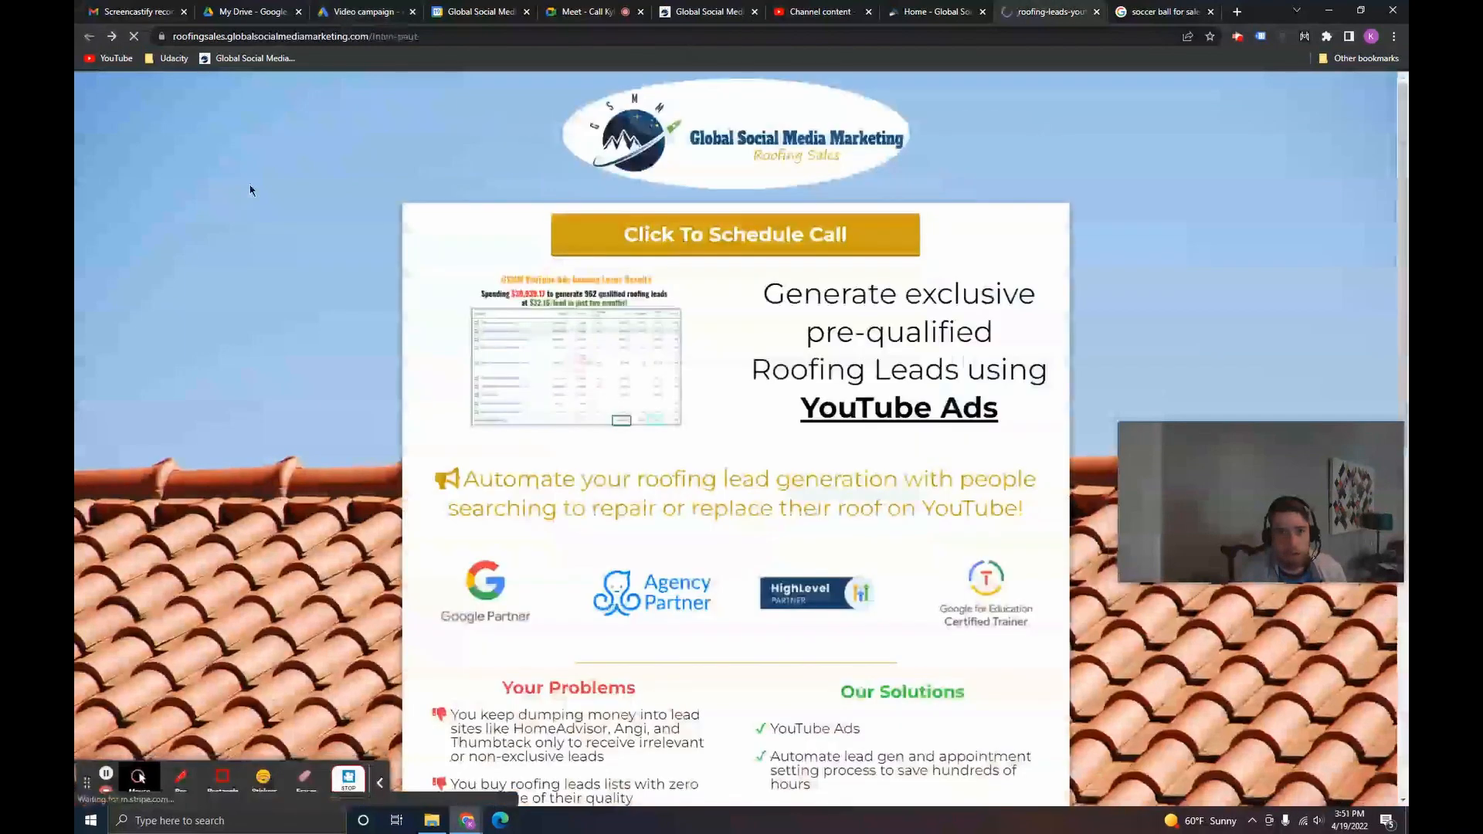
click(418, 38)
key(ctrl+c)
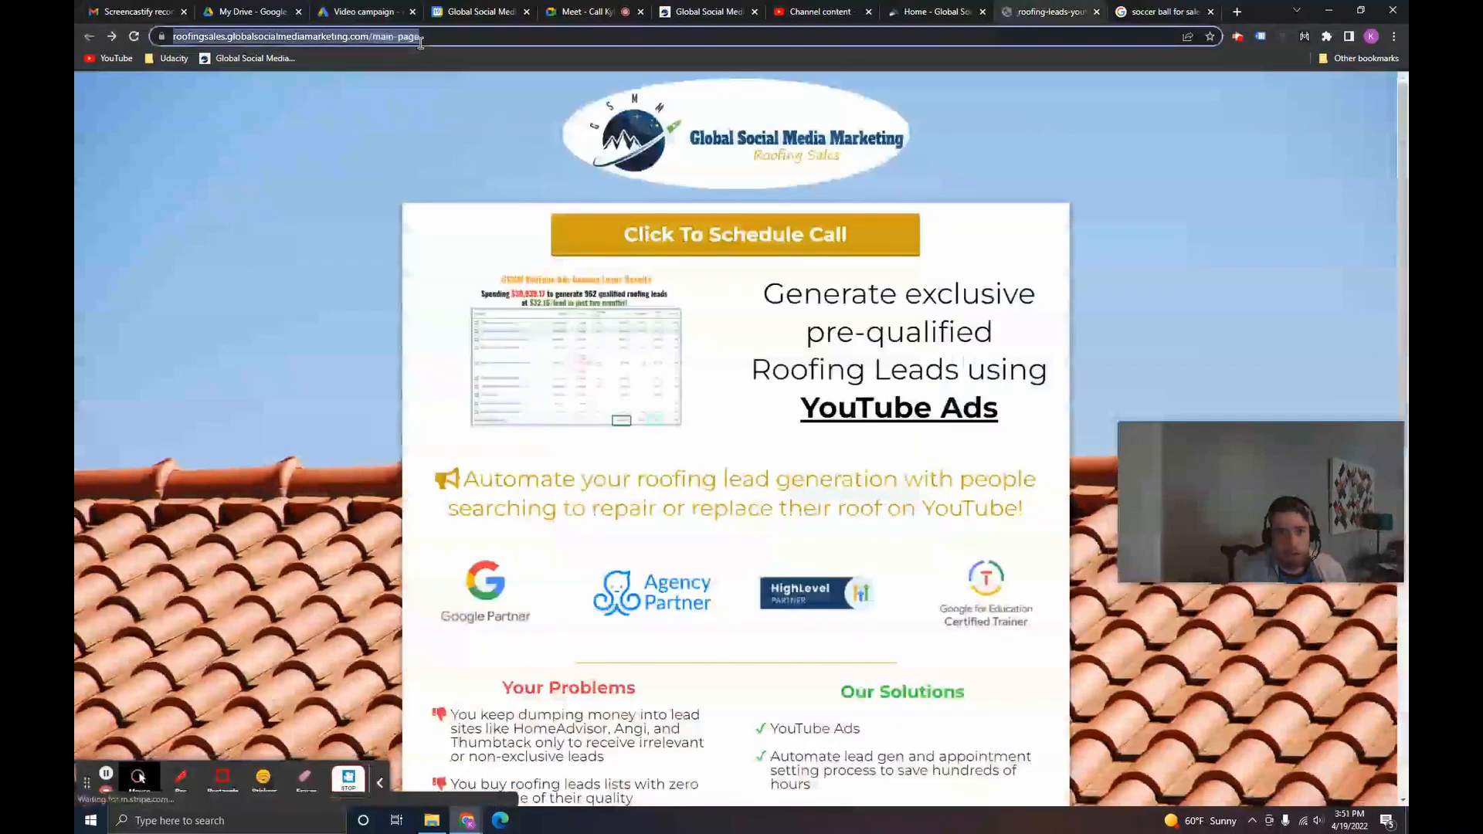
click(344, 275)
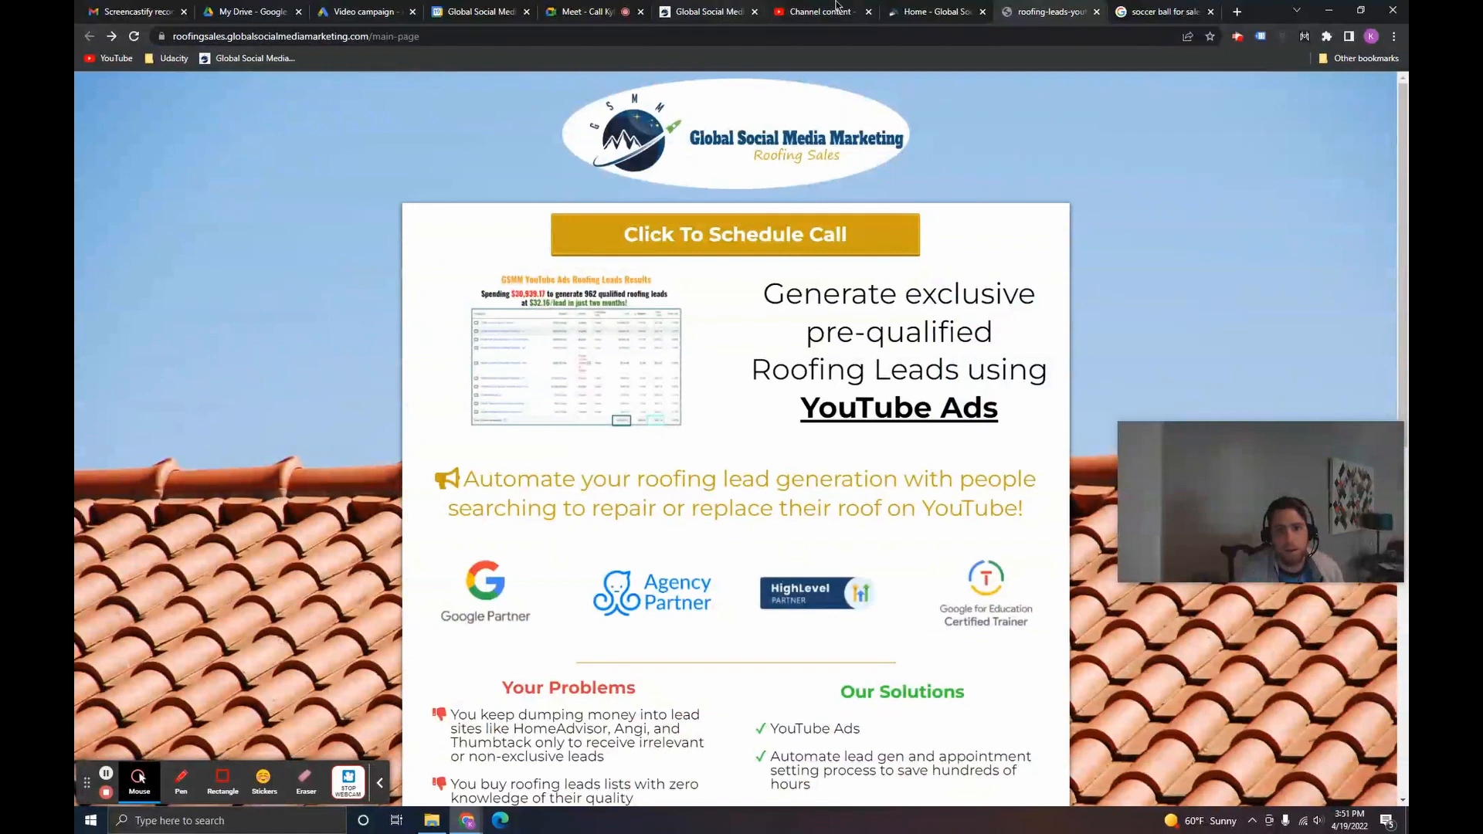
click(356, 9)
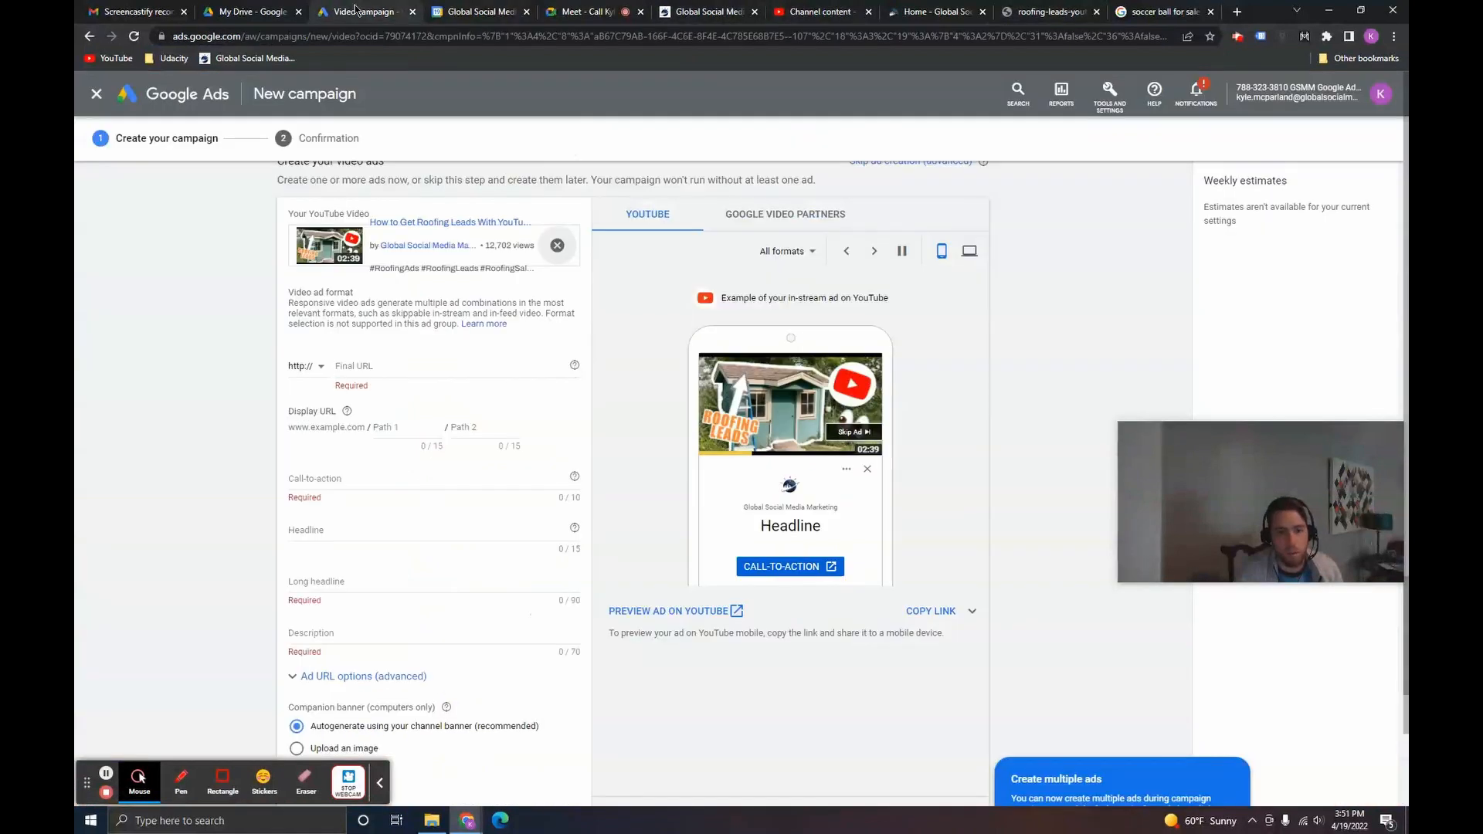
key(ctrl+v)
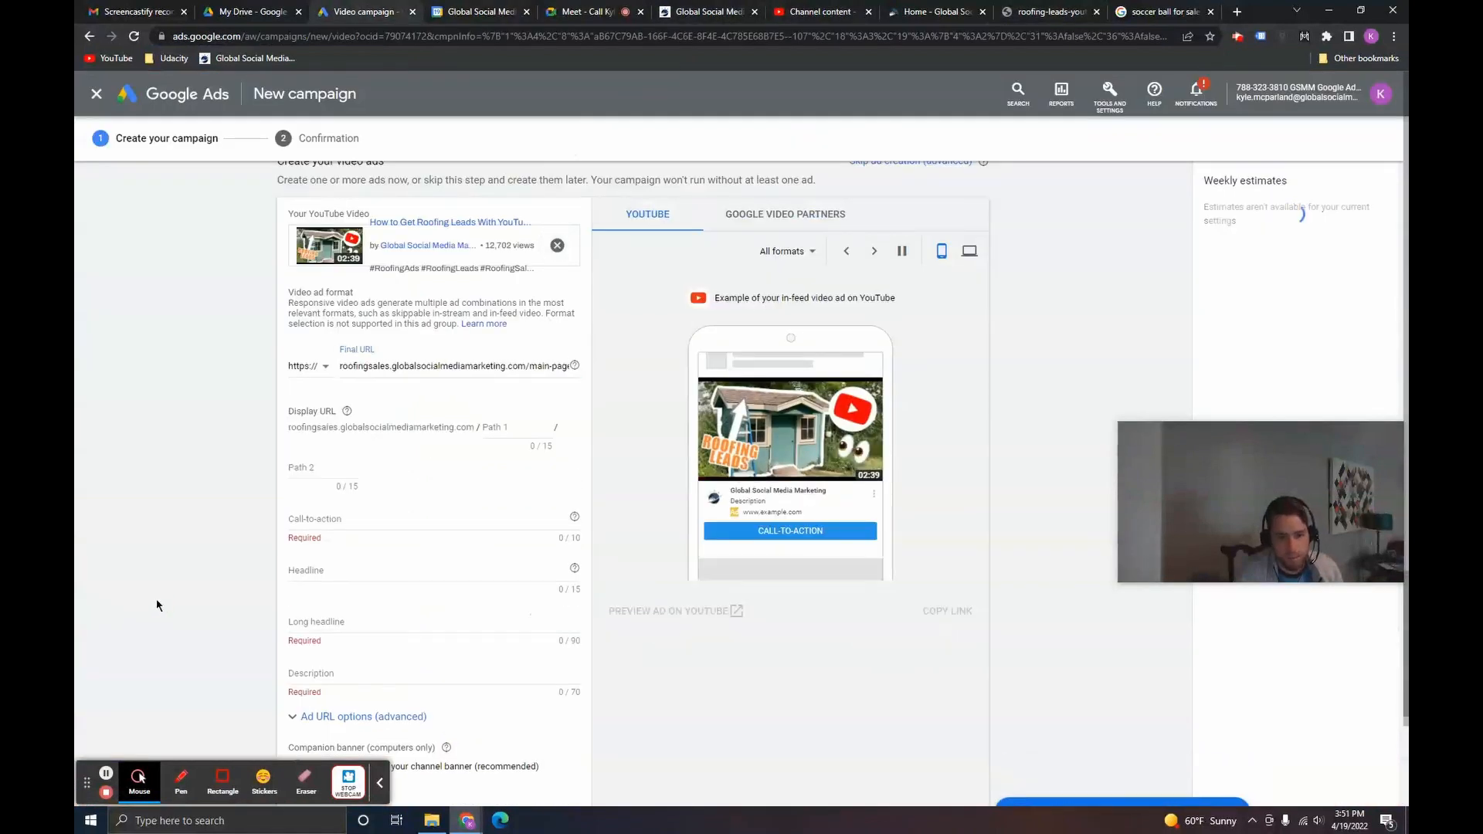
Set the video ad's call-to-action to the suggested "Learn more".
scroll(541, 521, down, 2)
scroll(607, 327, up, 1)
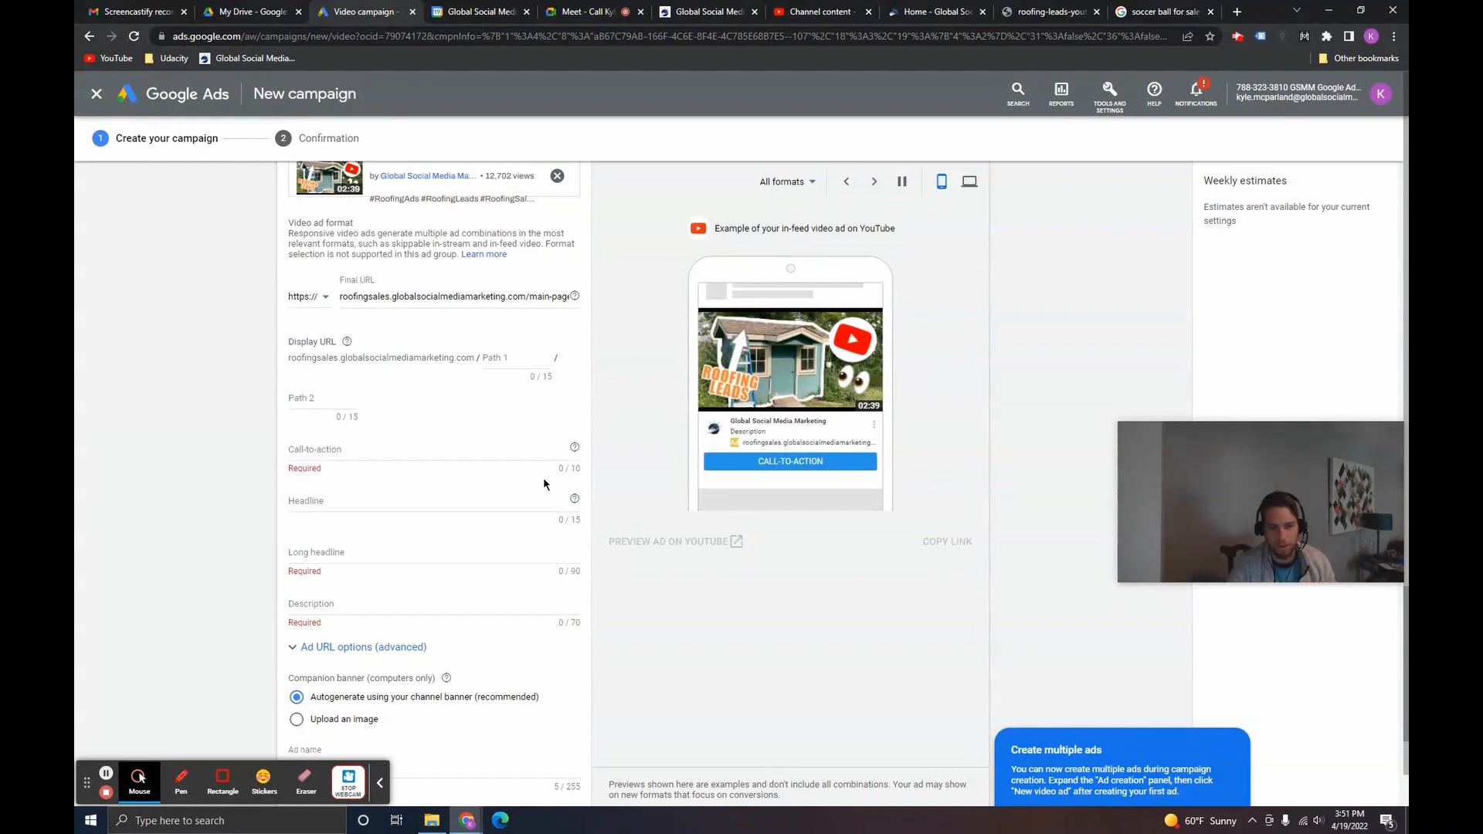
click(475, 451)
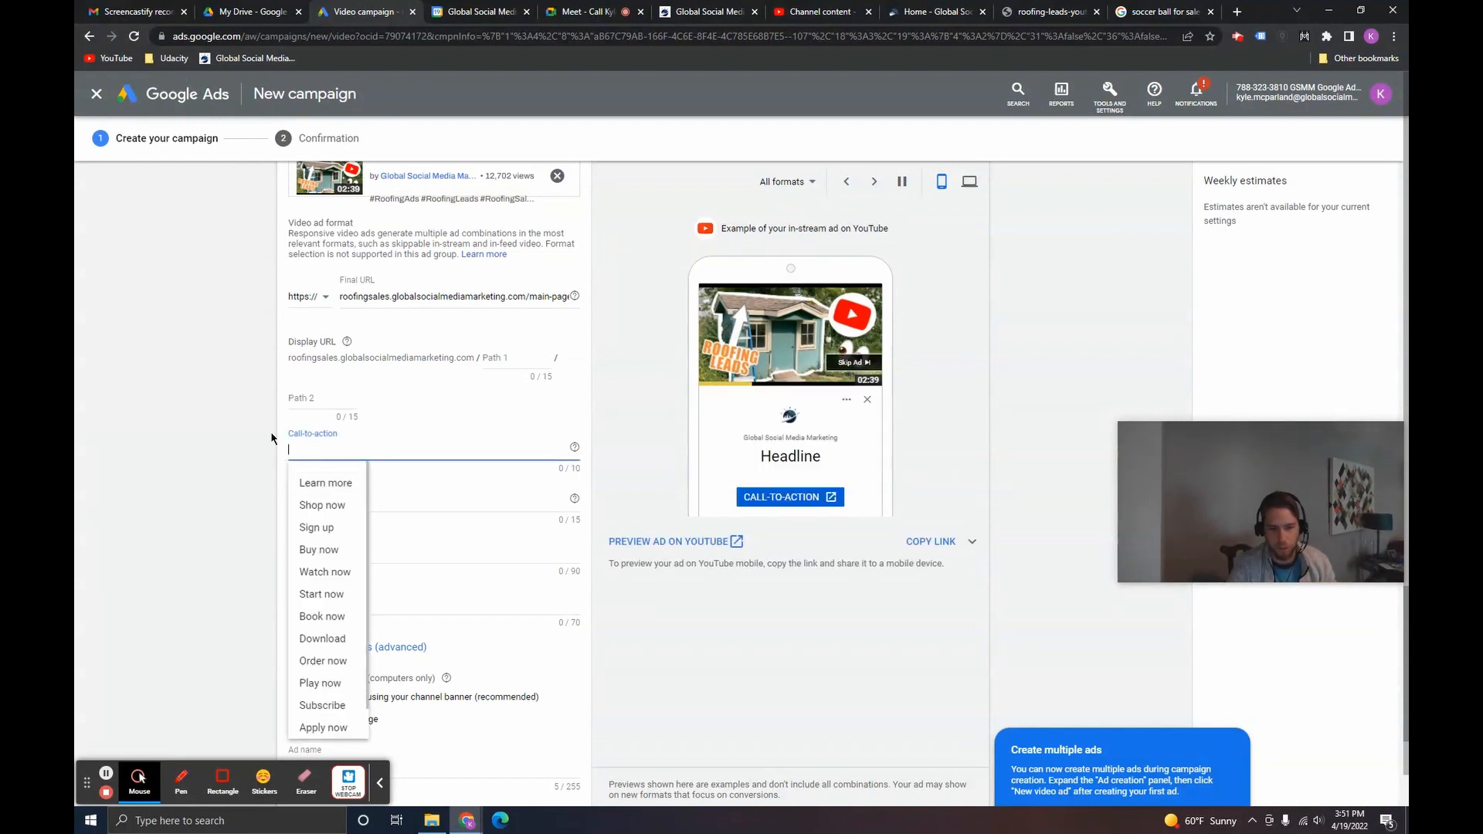
click(334, 482)
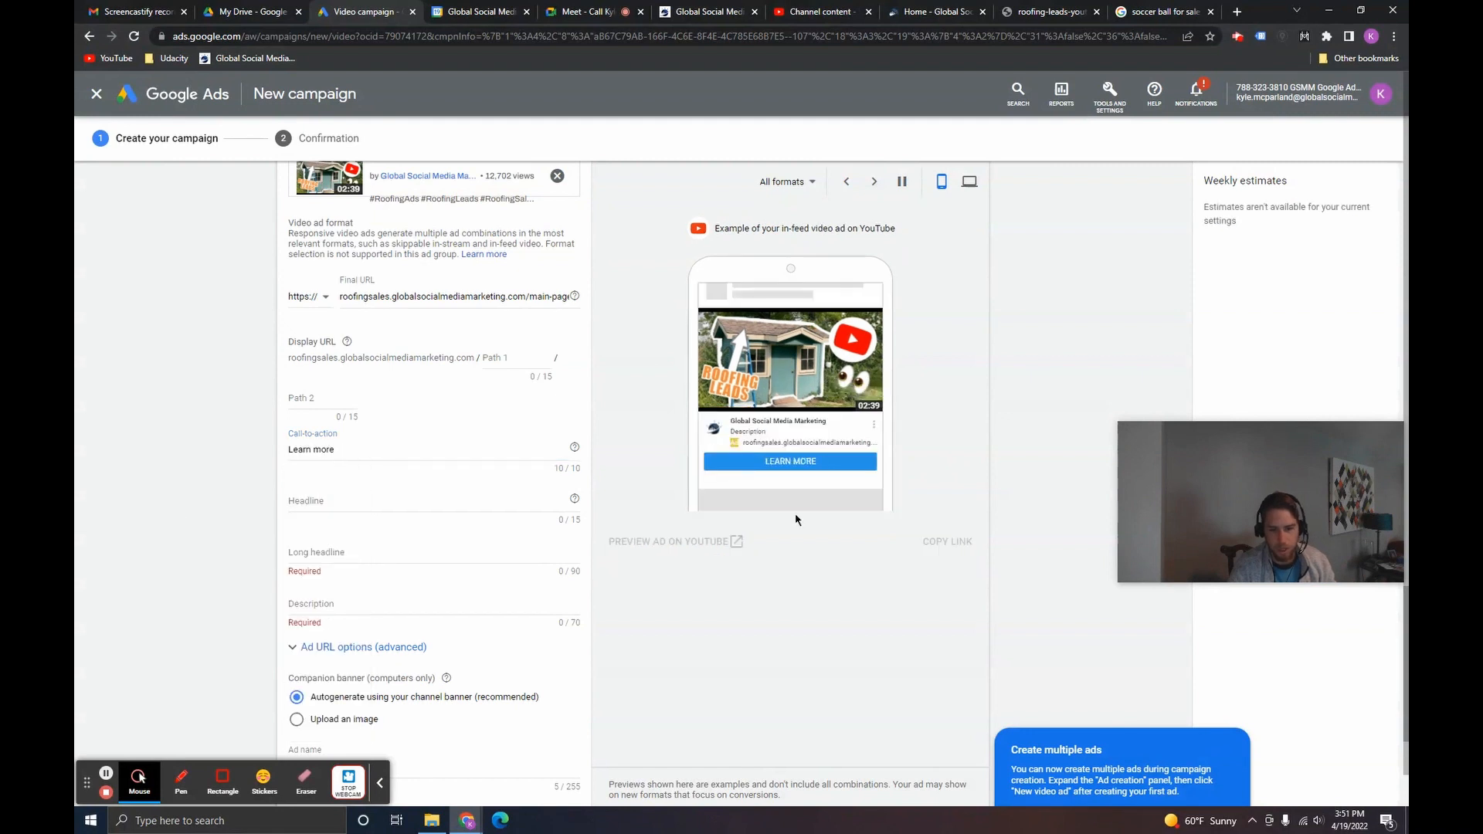
click(297, 500)
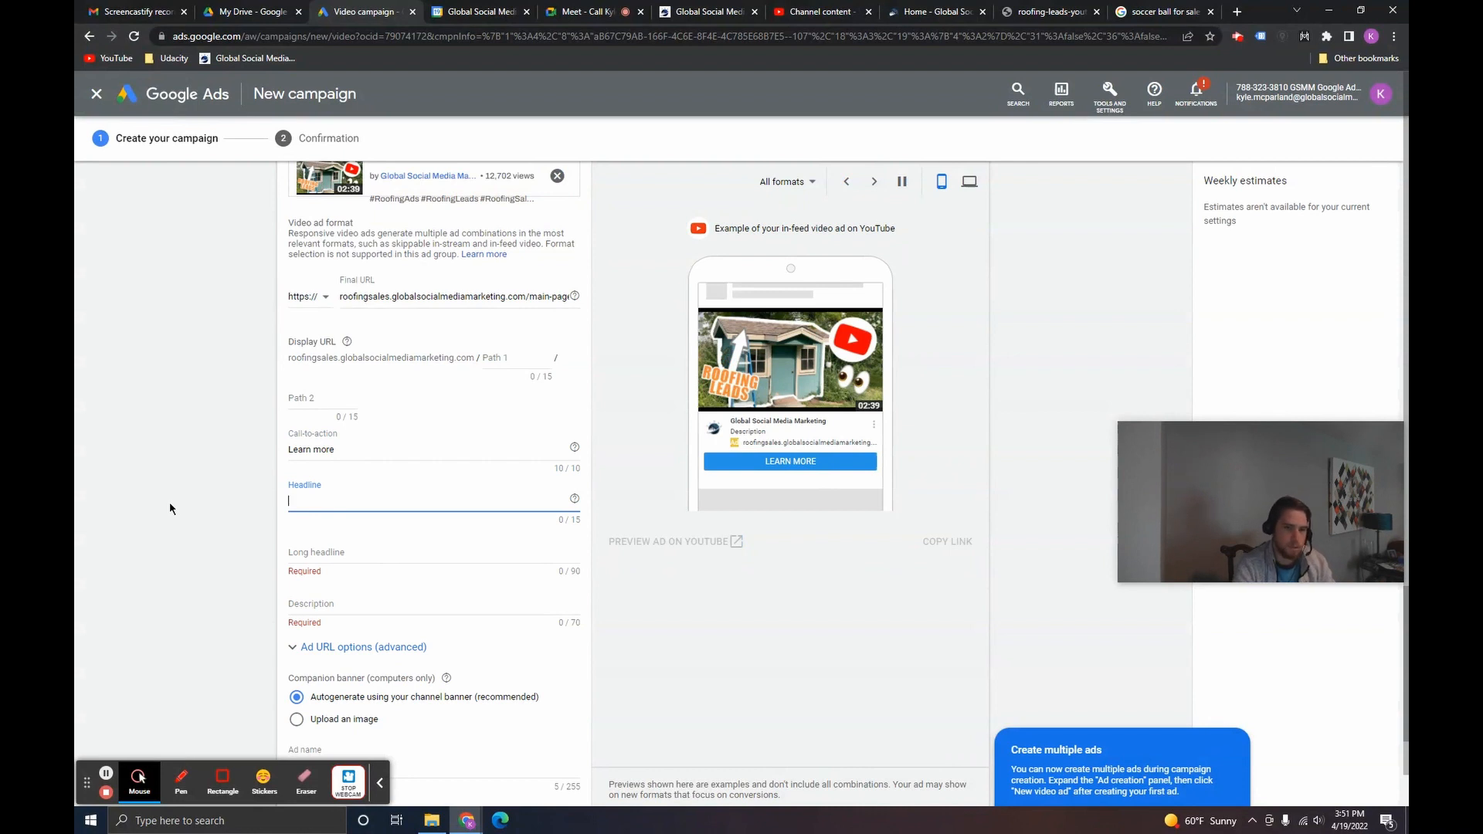
text(Get Roofing Le)
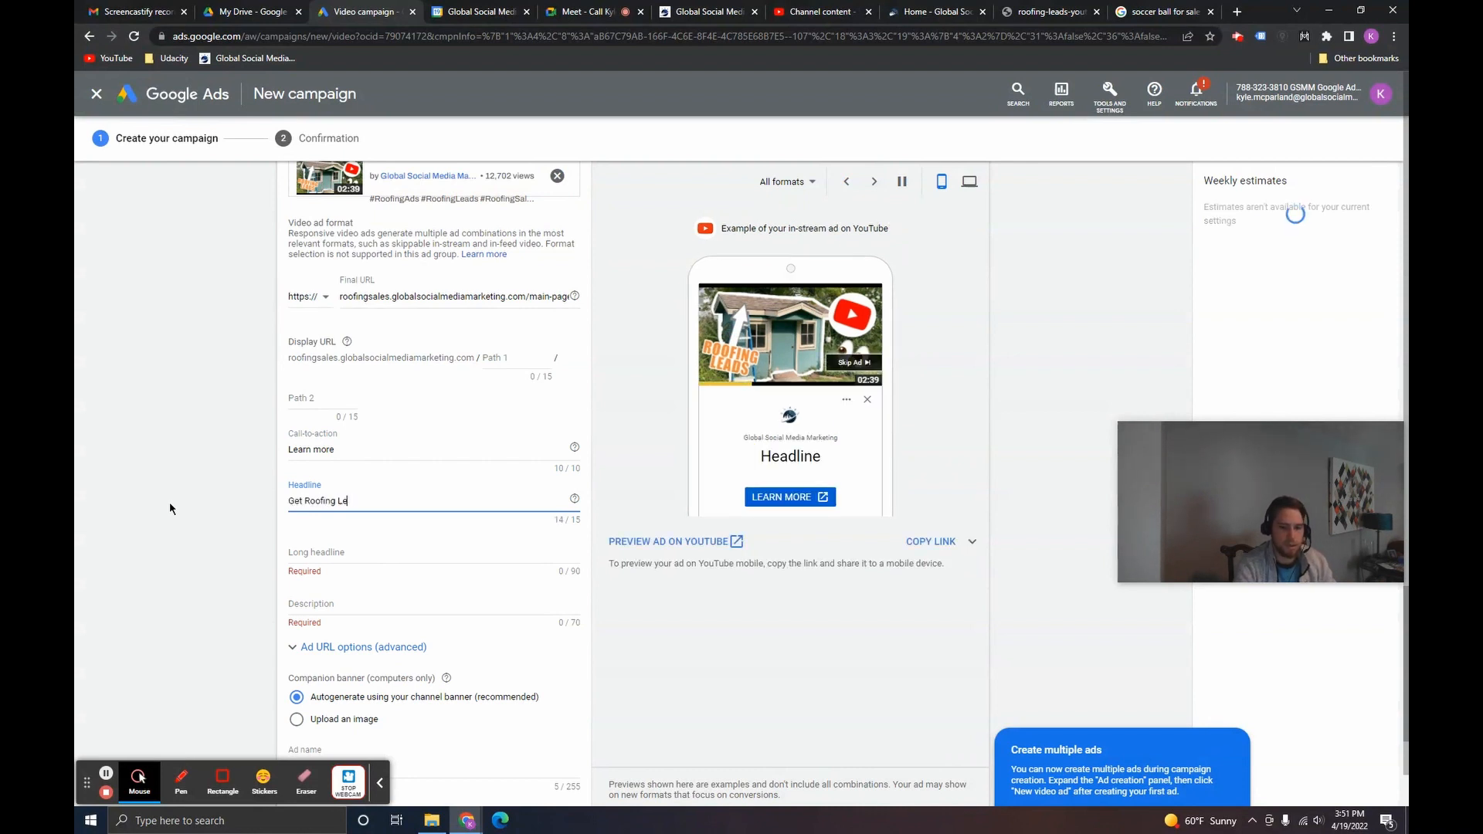
key(BackSpace)
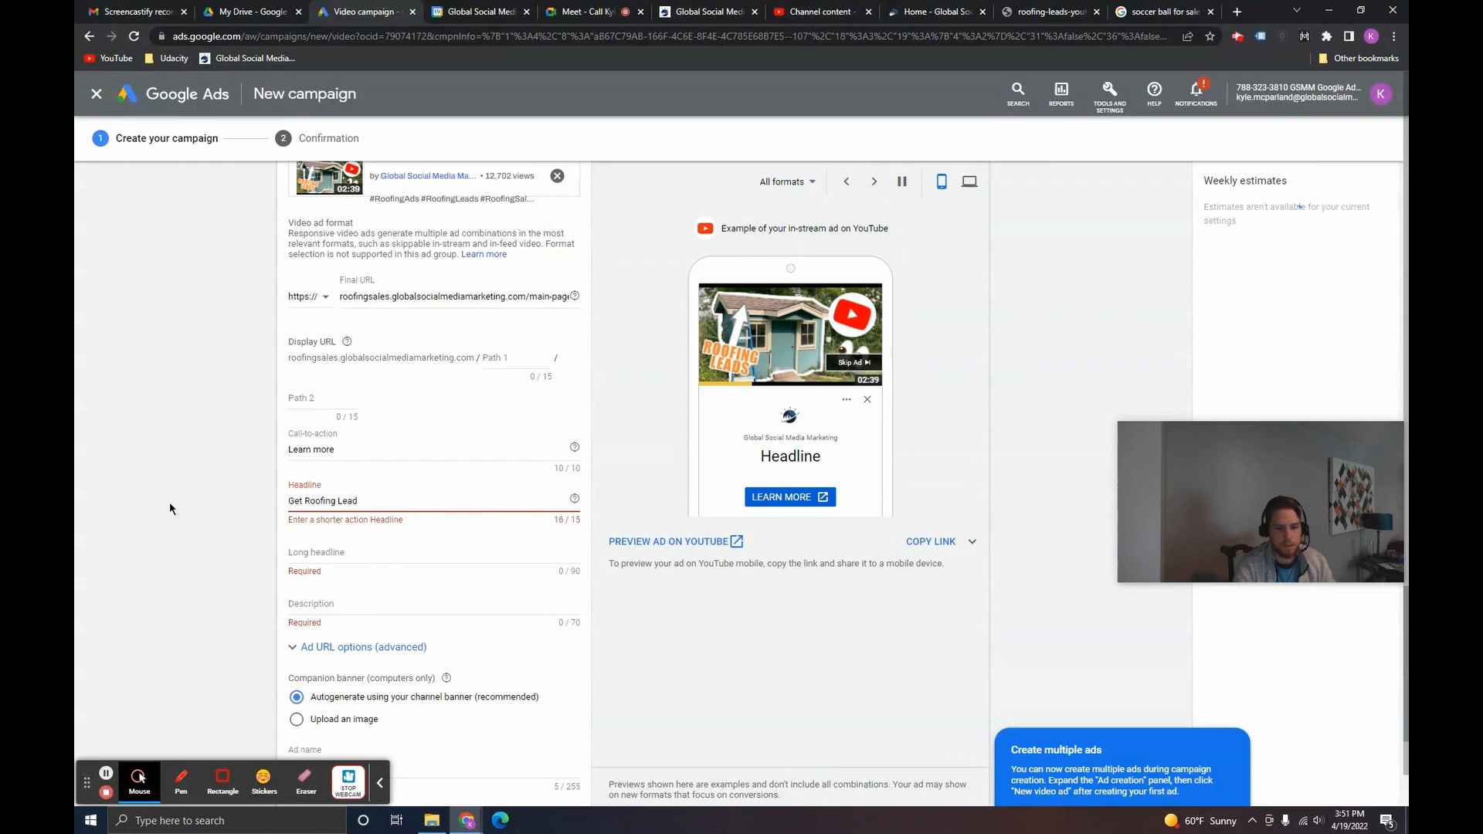
key(BackSpace)
key(BackSpace)
key(BackSpace)
key(BackSpace)
key(BackSpace)
key(BackSpace)
key(BackSpace)
key(BackSpace)
key(BackSpace)
key(BackSpace)
key(BackSpace)
key(BackSpace)
key(BackSpace)
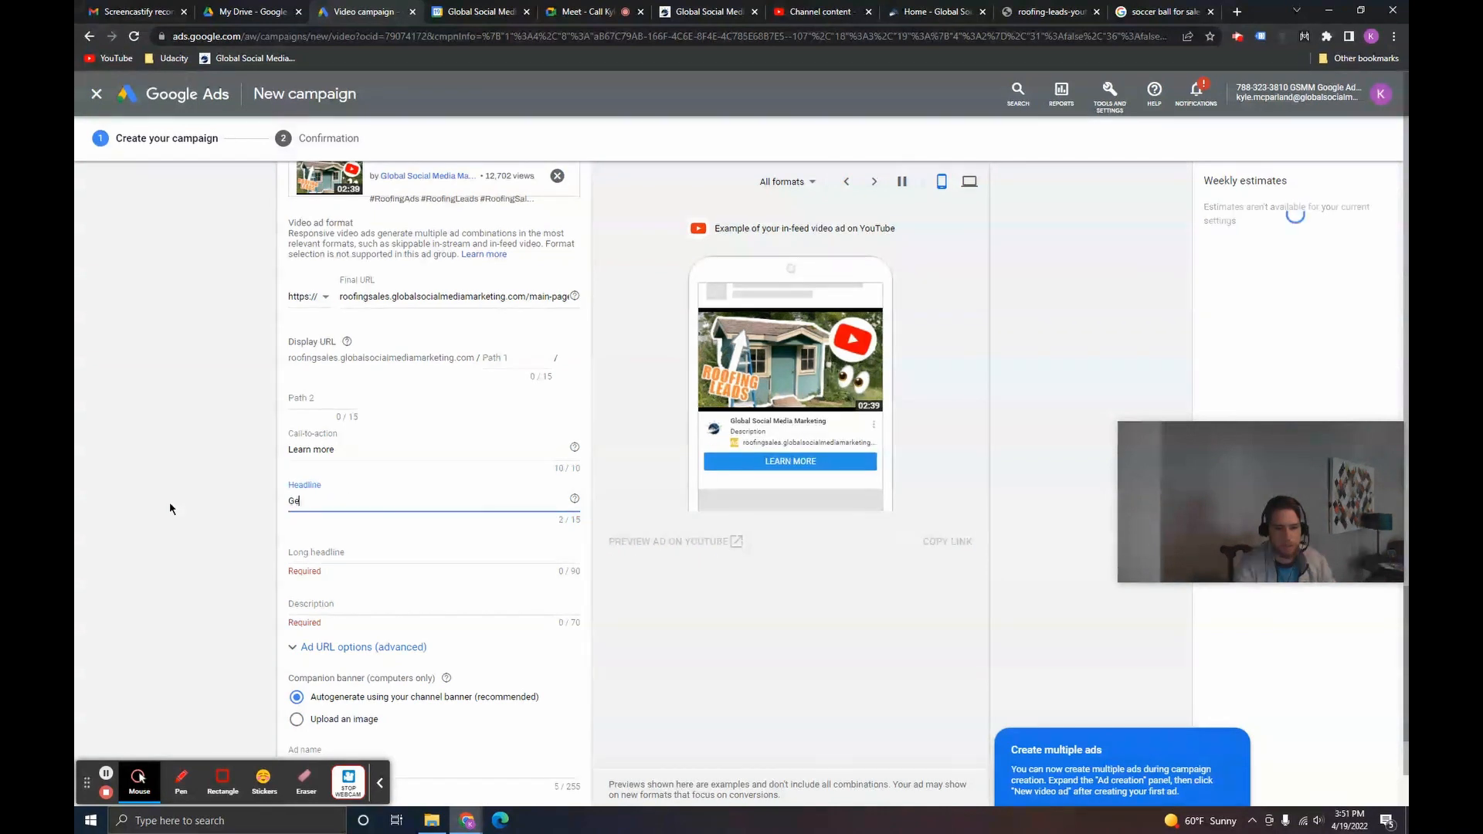
Enter the headline "Roofing Leads" and the long headline "Qualified Homeowner Roofing leads that come to you each month".
text(Roofing Leads)
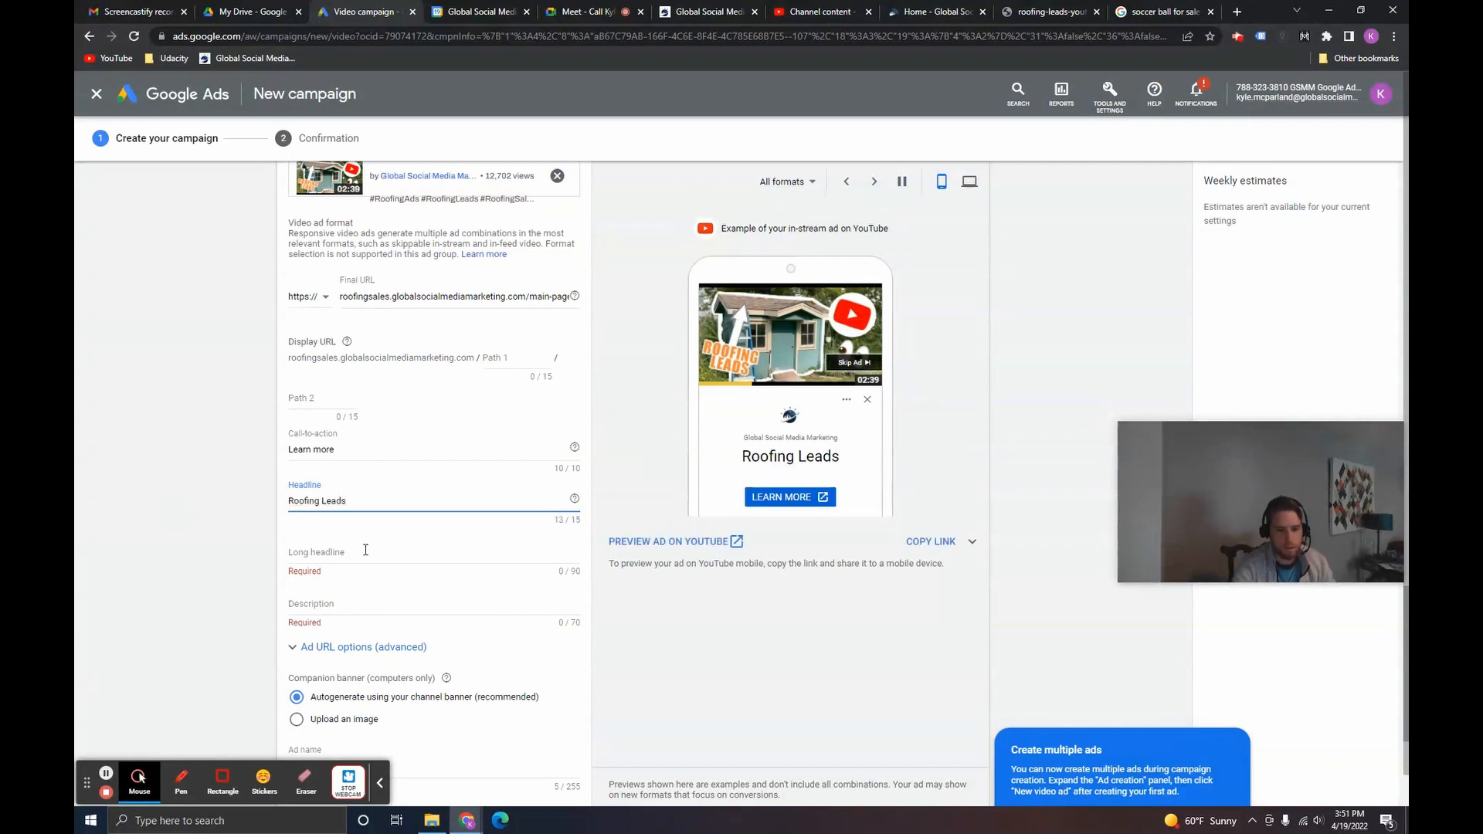
key(Tab)
text(Qualifi)
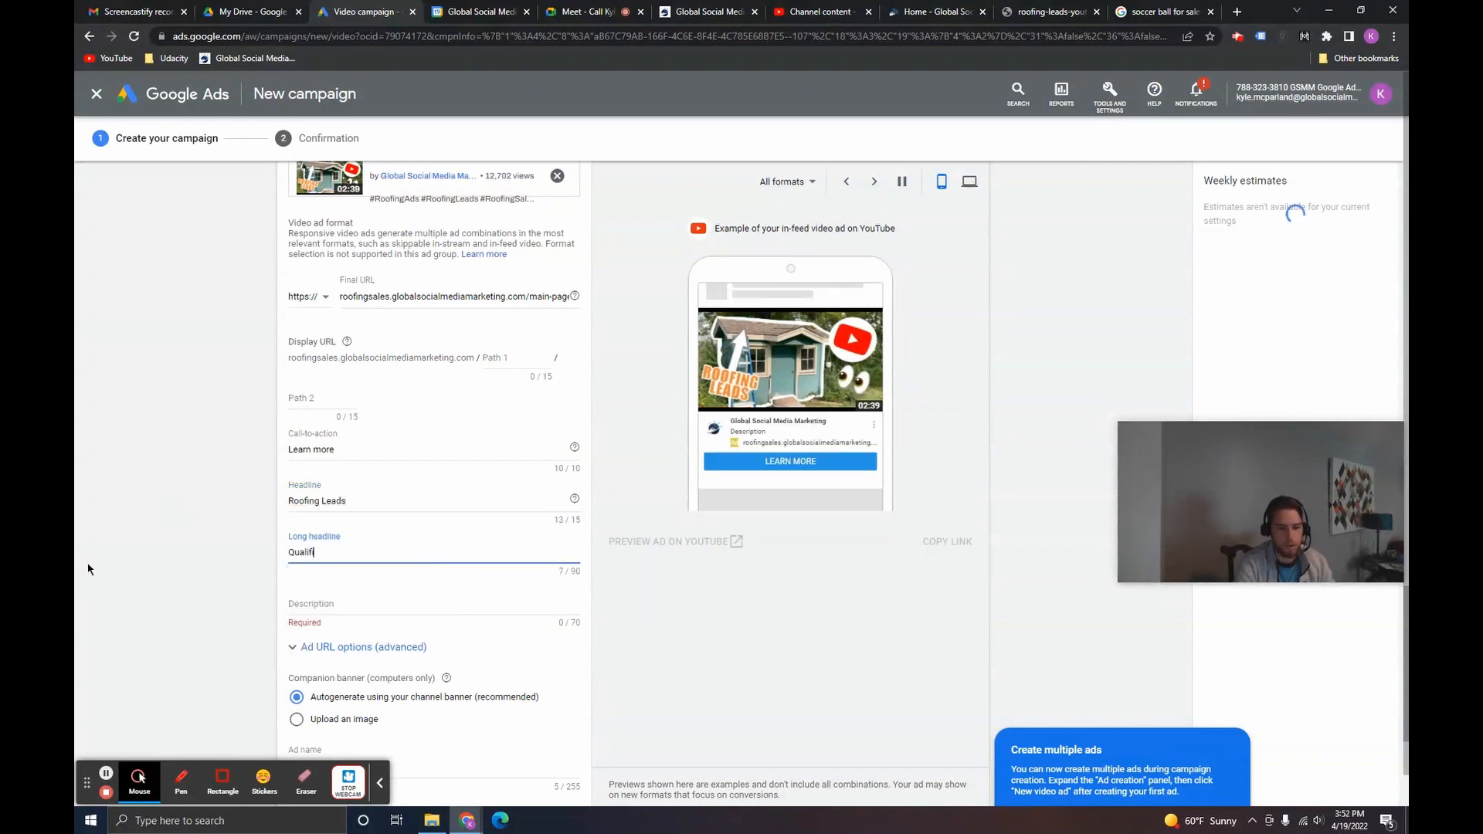
text(ed Homeowner Roofing leads )
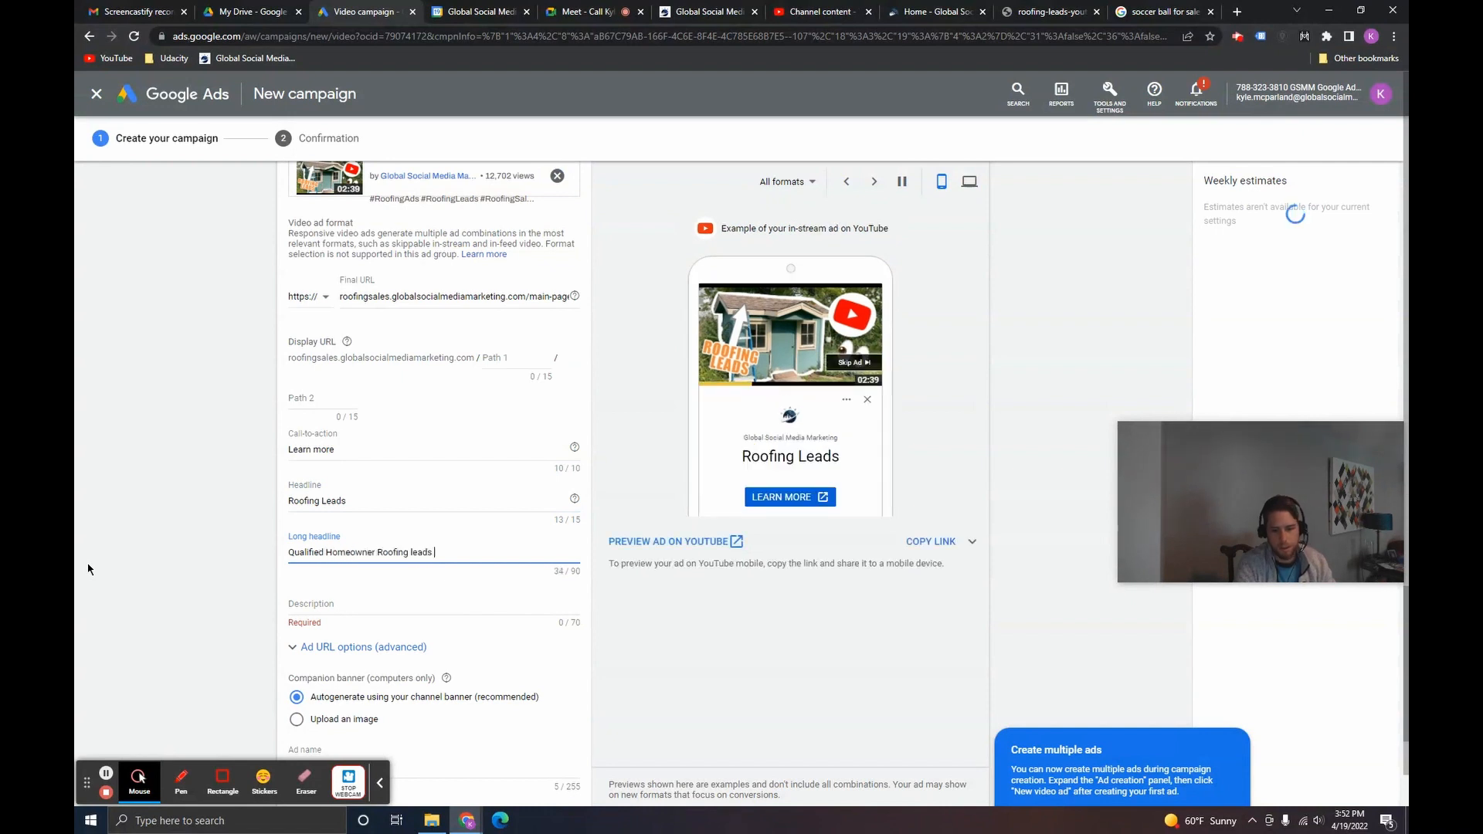
text(that come to )
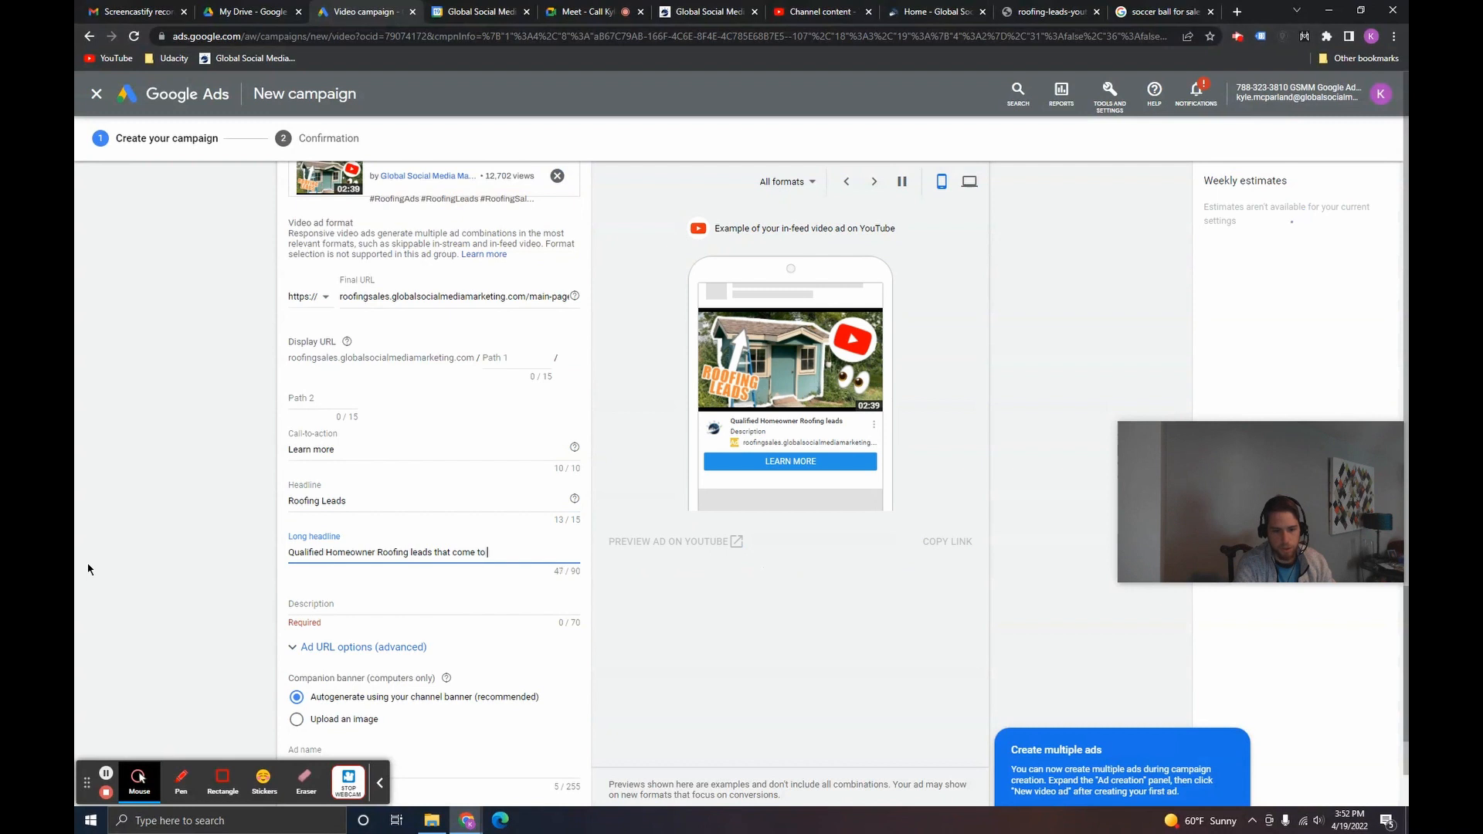
text(you e)
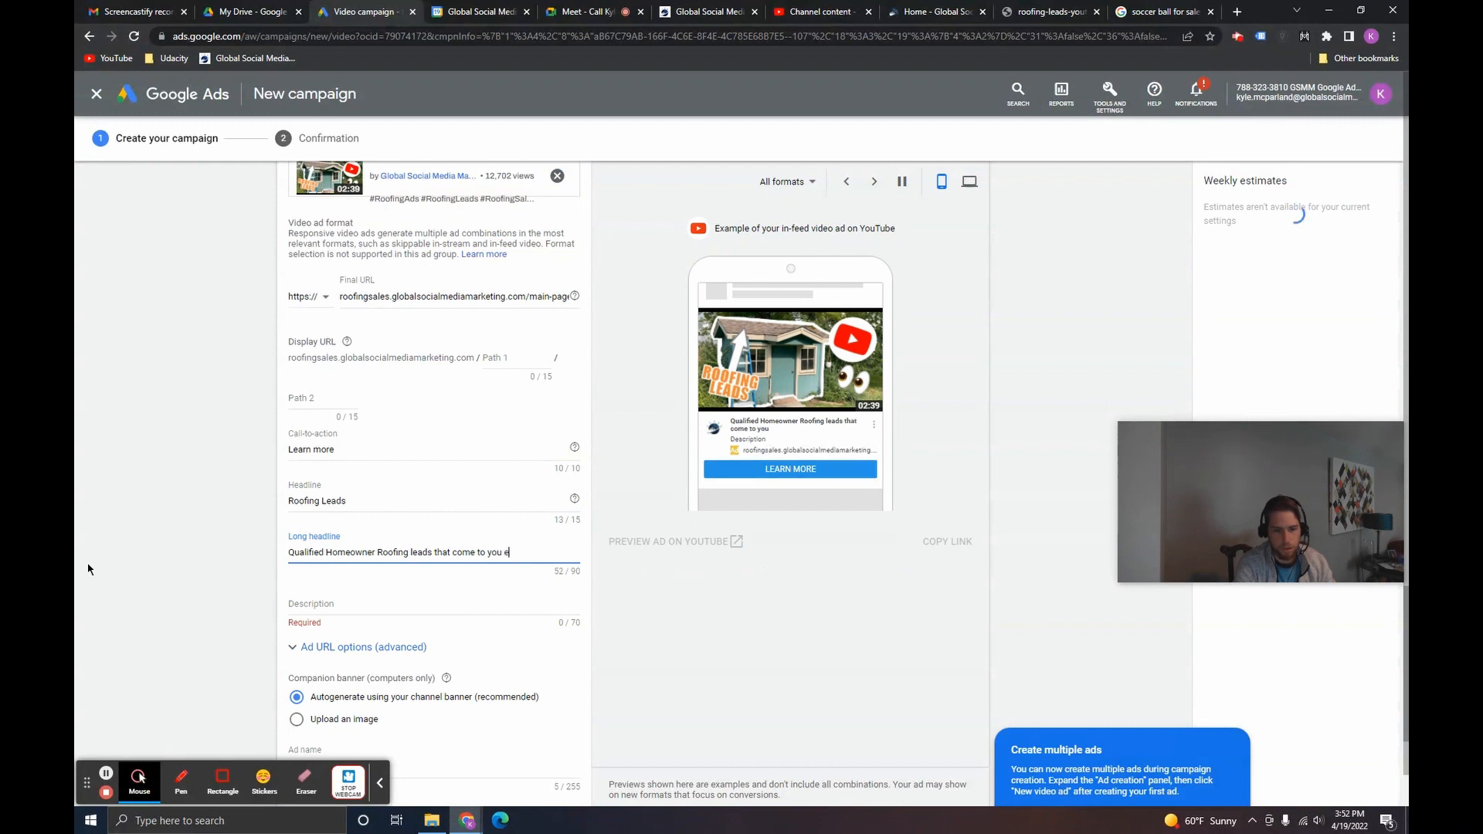
text(ach month)
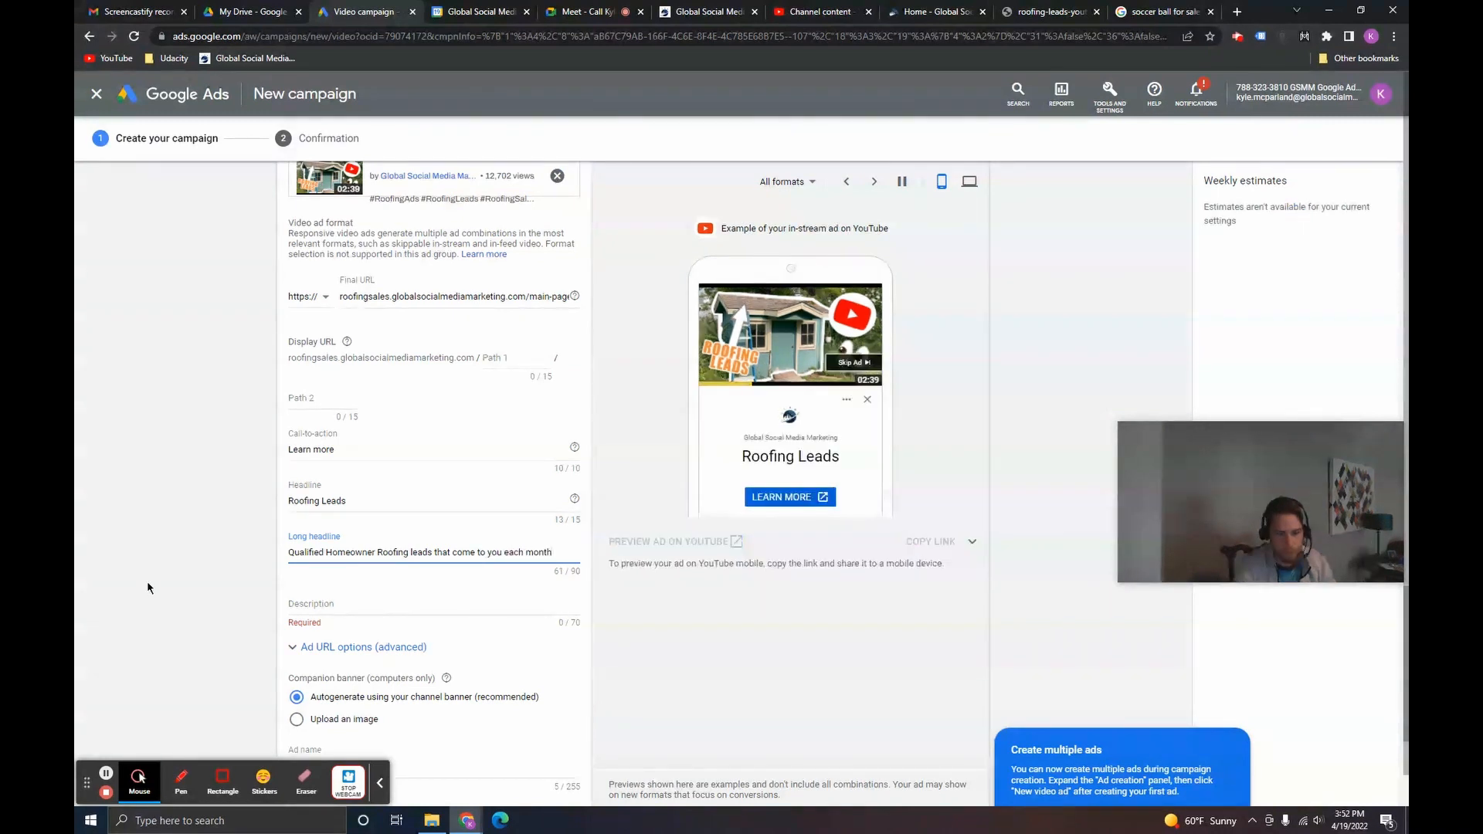
Fill the ad description with the suggestion "Generate Exclusive Pre-Qualified Roofing Leads Using YouTube Ads" and read it over.
click(417, 613)
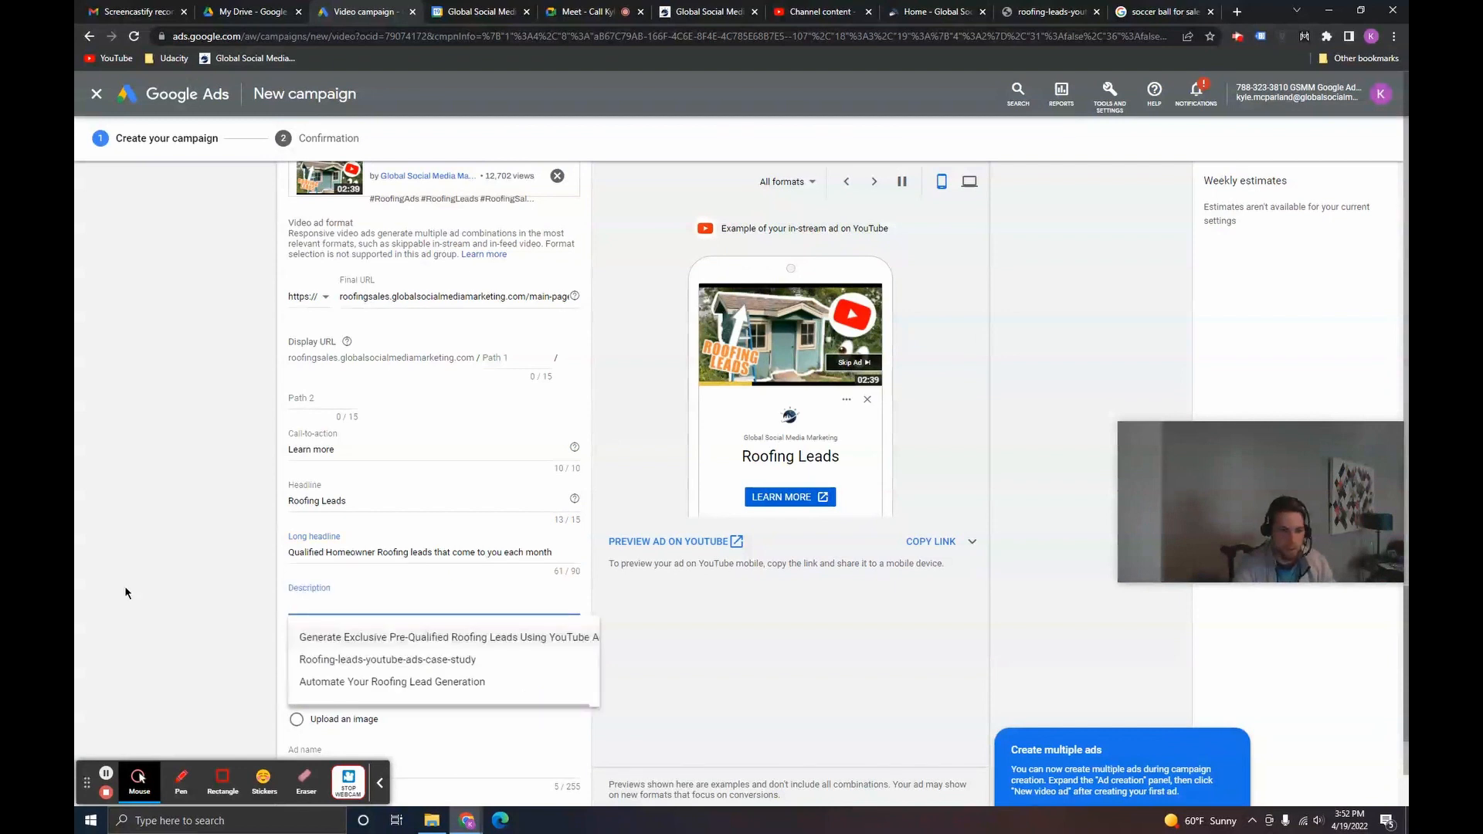
click(331, 635)
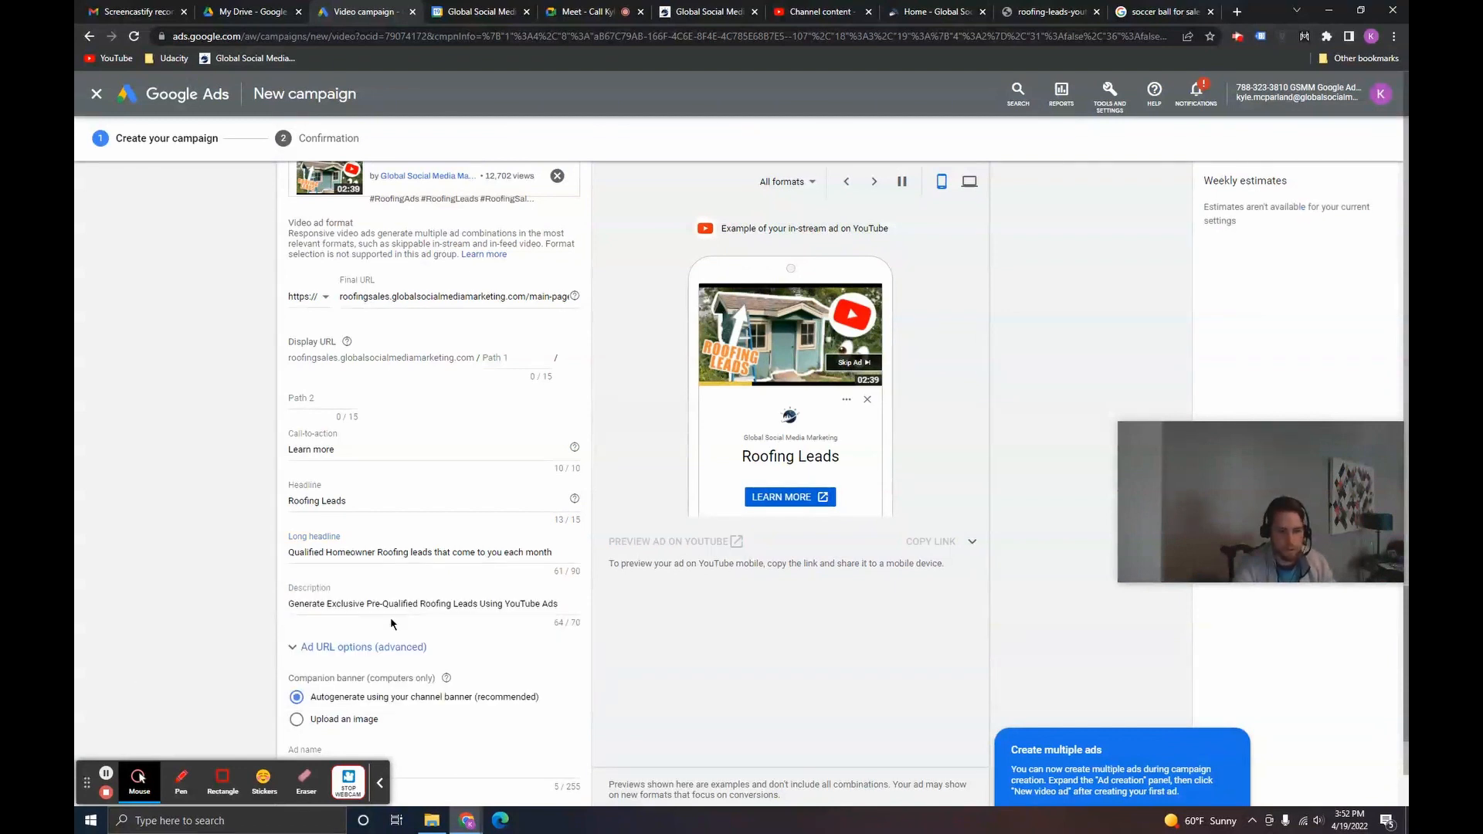
drag(308, 605, 450, 603)
click(560, 603)
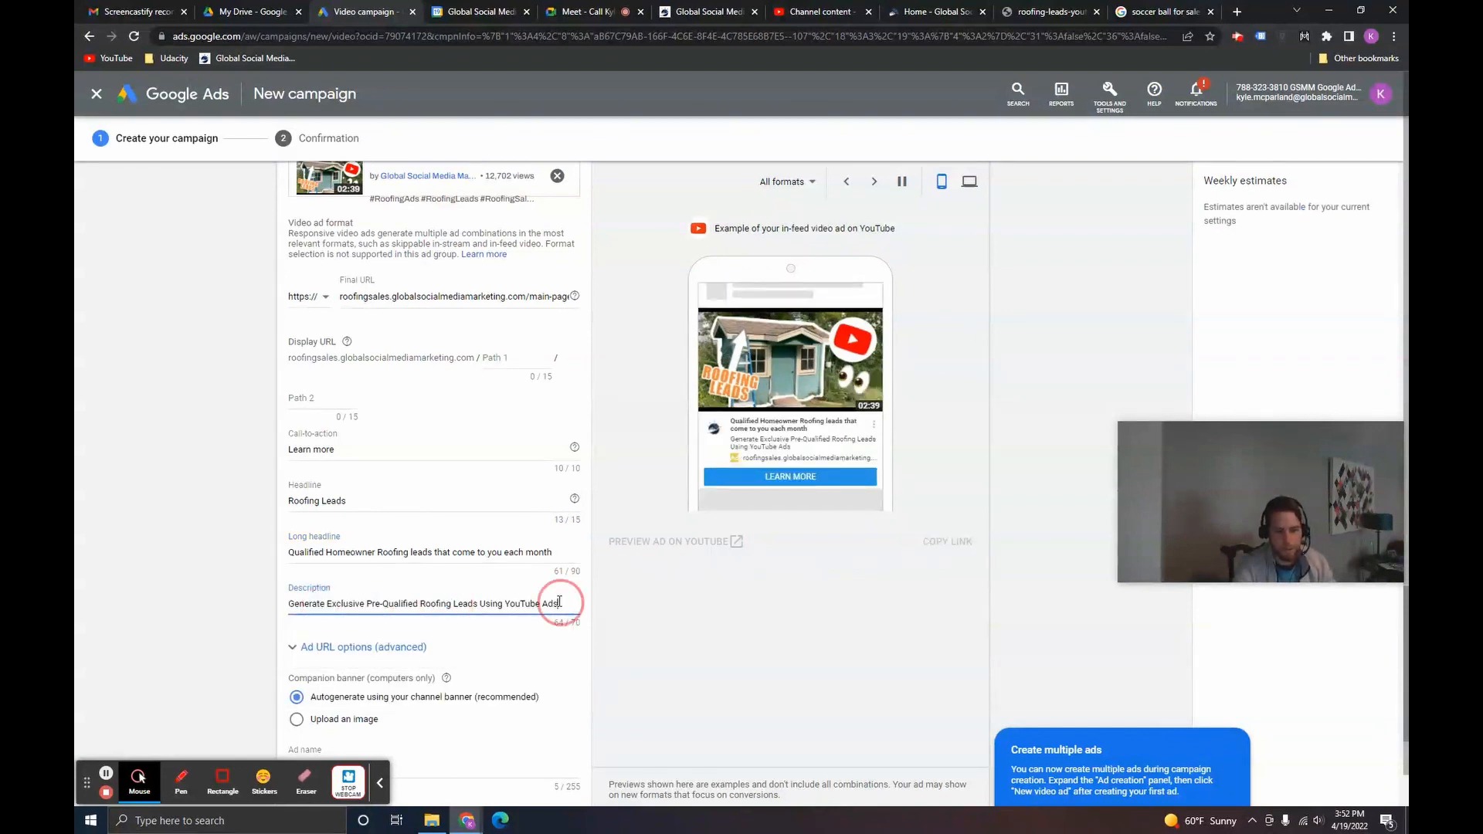
click(204, 599)
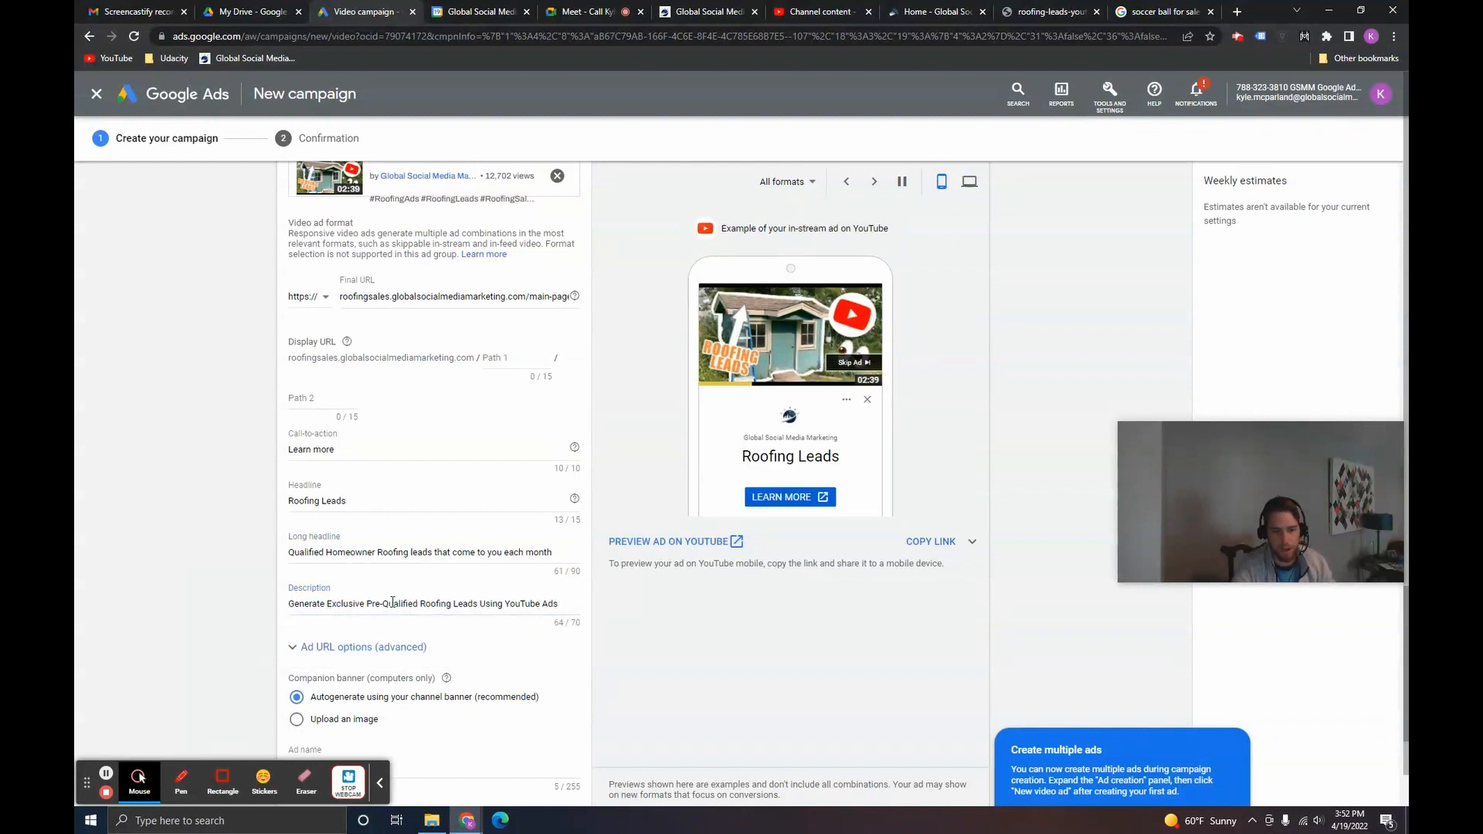
drag(298, 606, 494, 603)
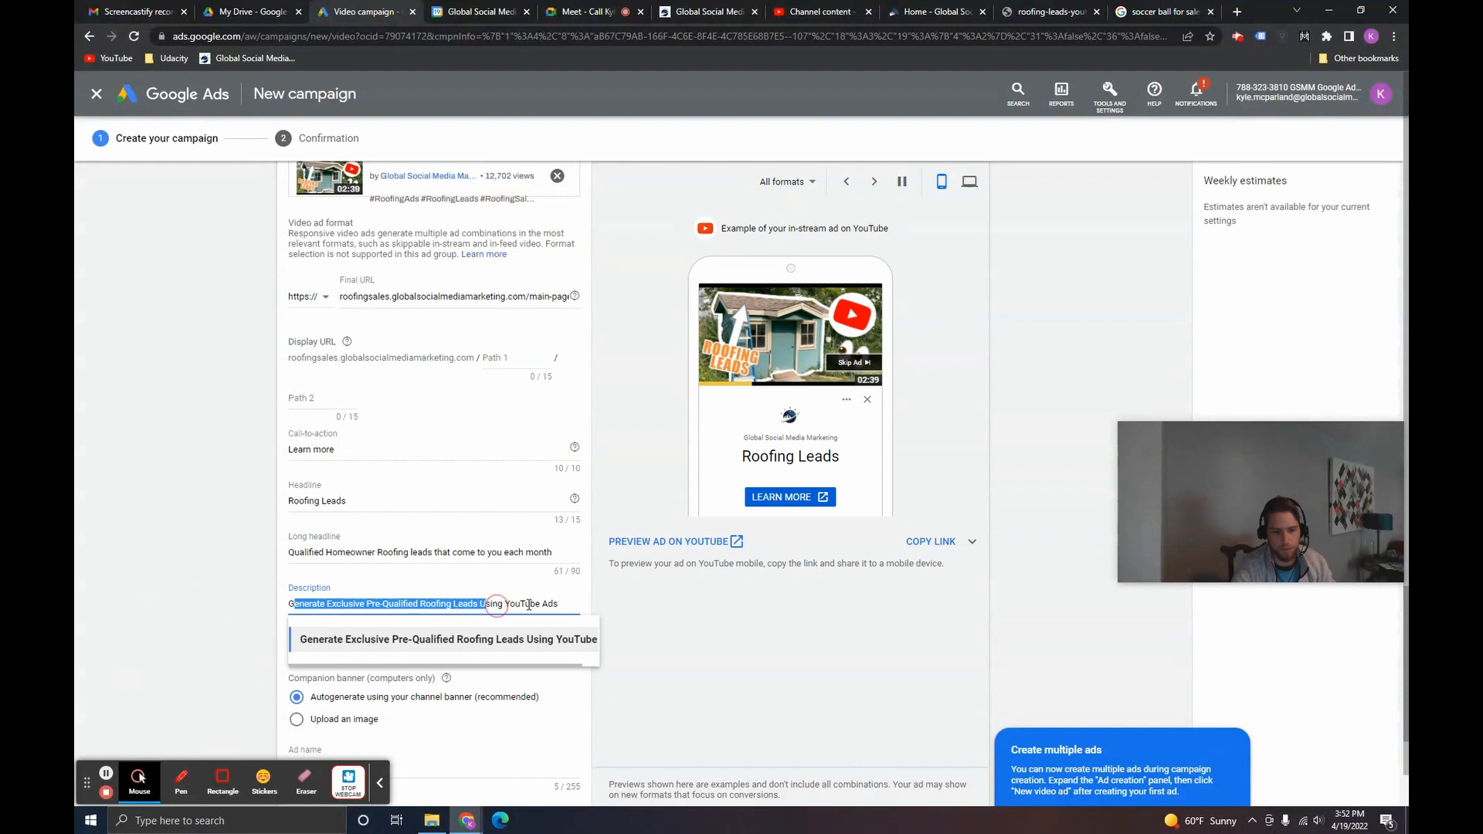
click(544, 606)
click(226, 630)
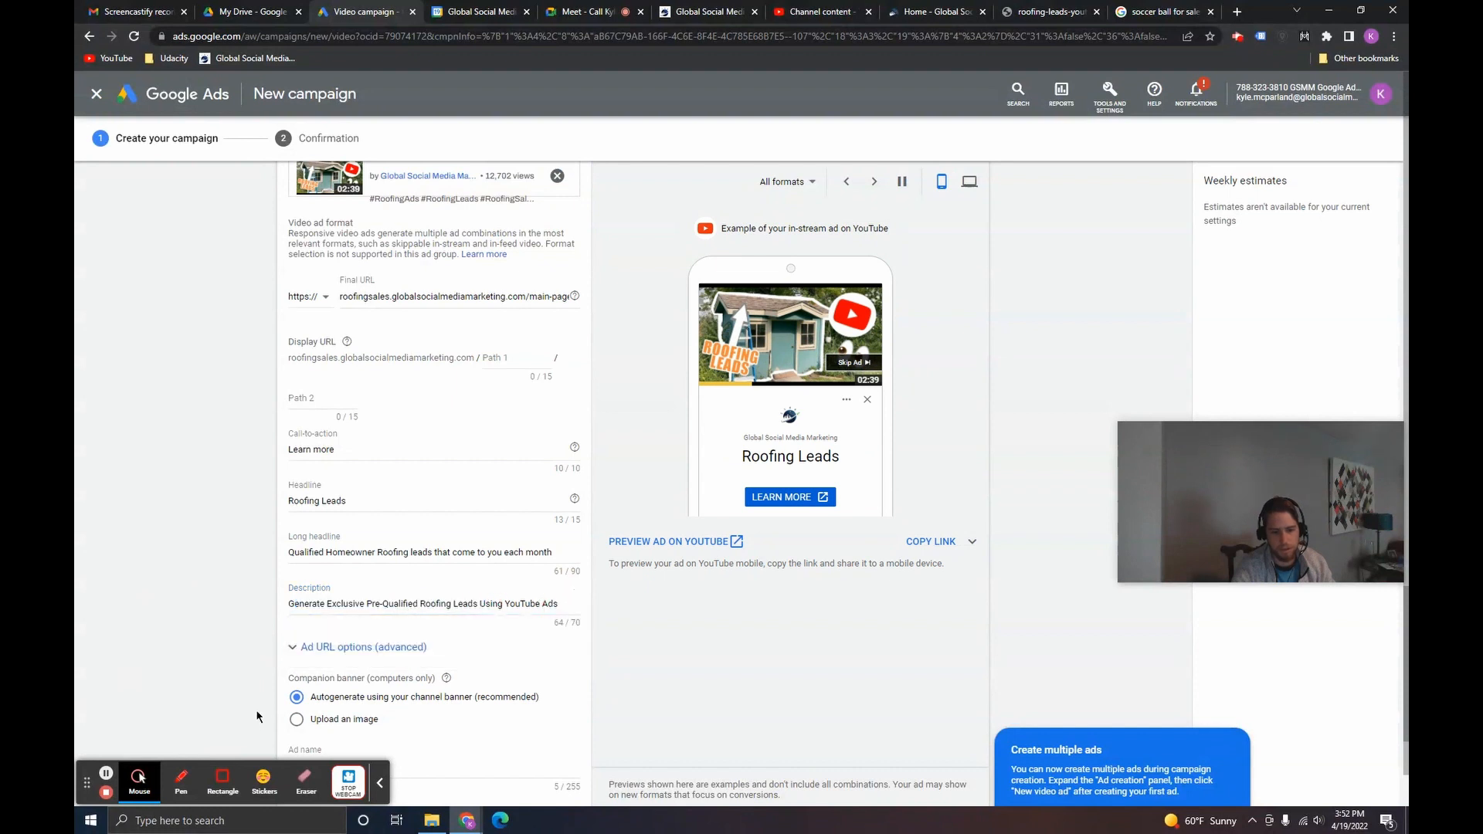
Rename the ad to "Roofing Leads Video Ad" and return to the beginning of the video ad form.
scroll(256, 698, down, 2)
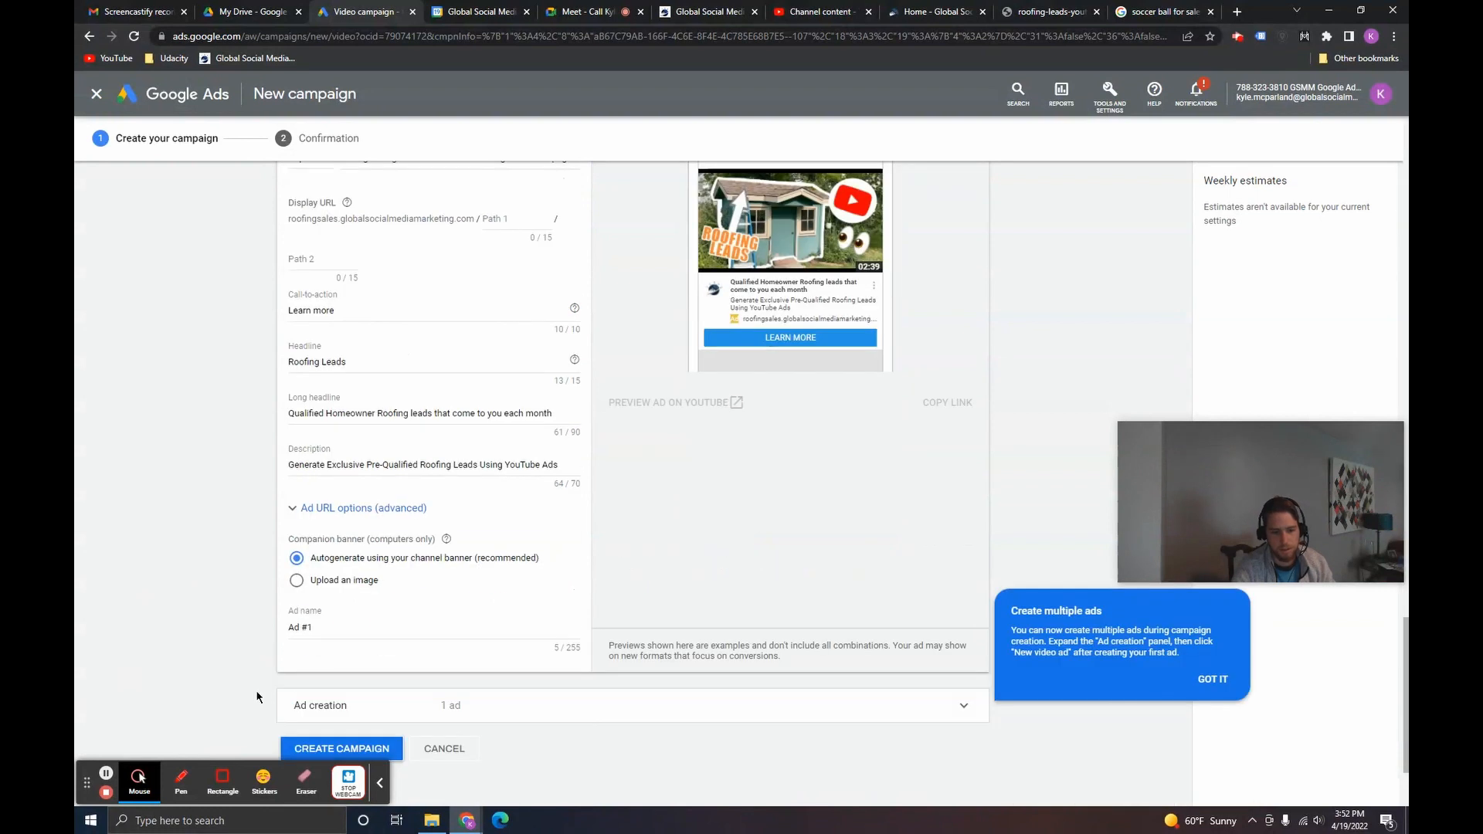
click(297, 646)
triple_click(317, 627)
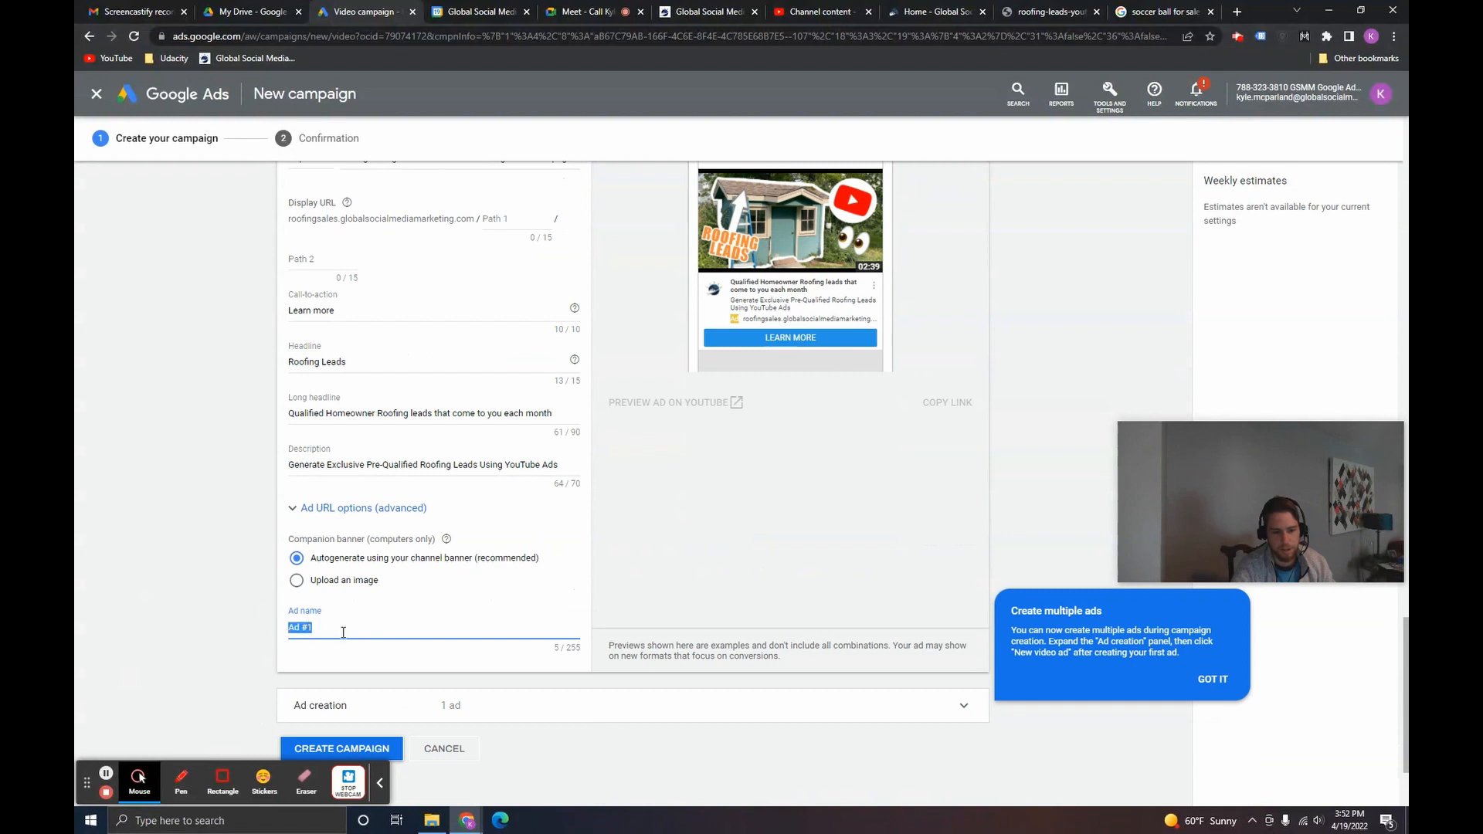
text(Roofing )
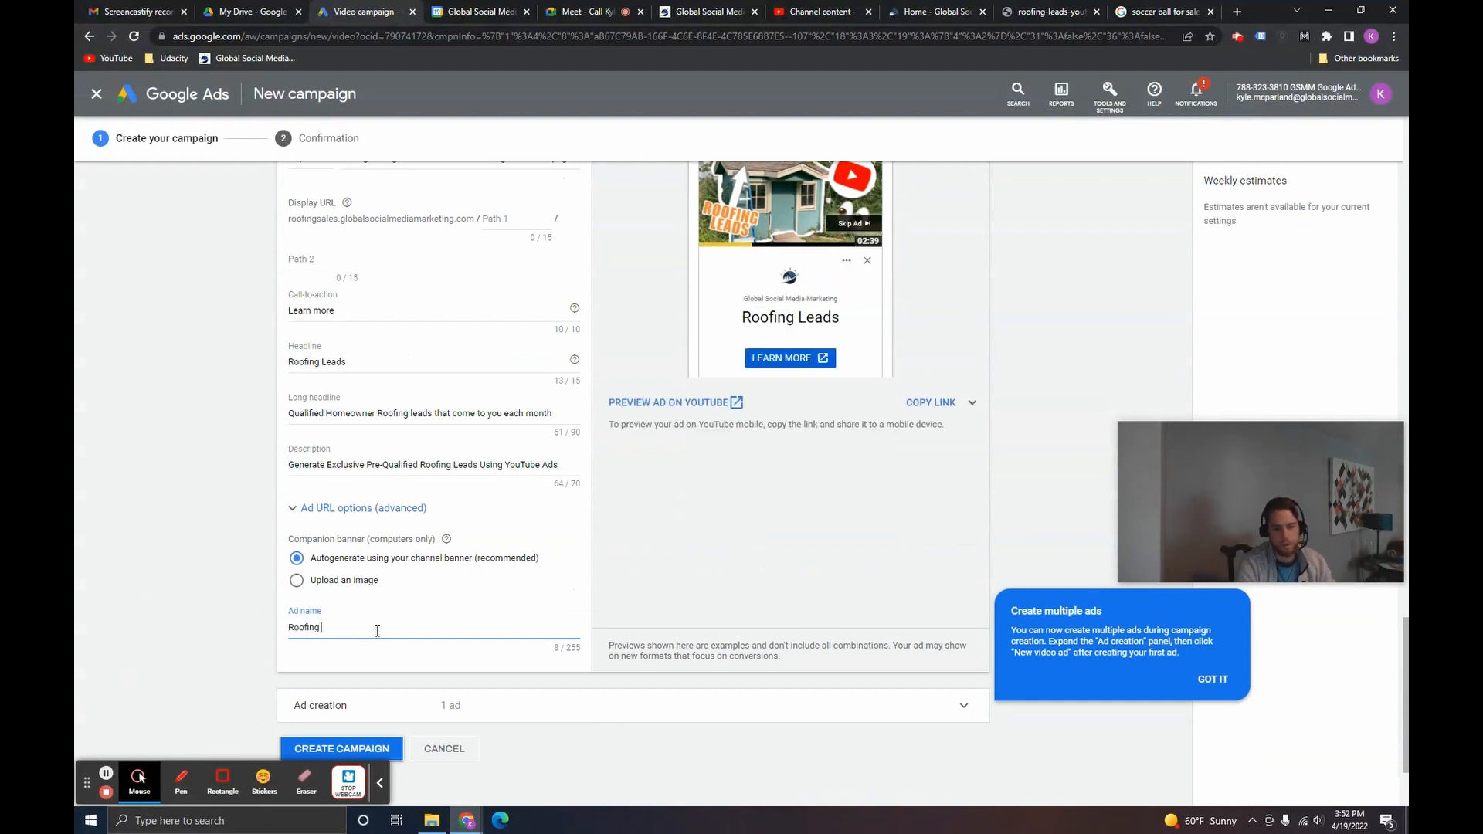
text(Leads Video )
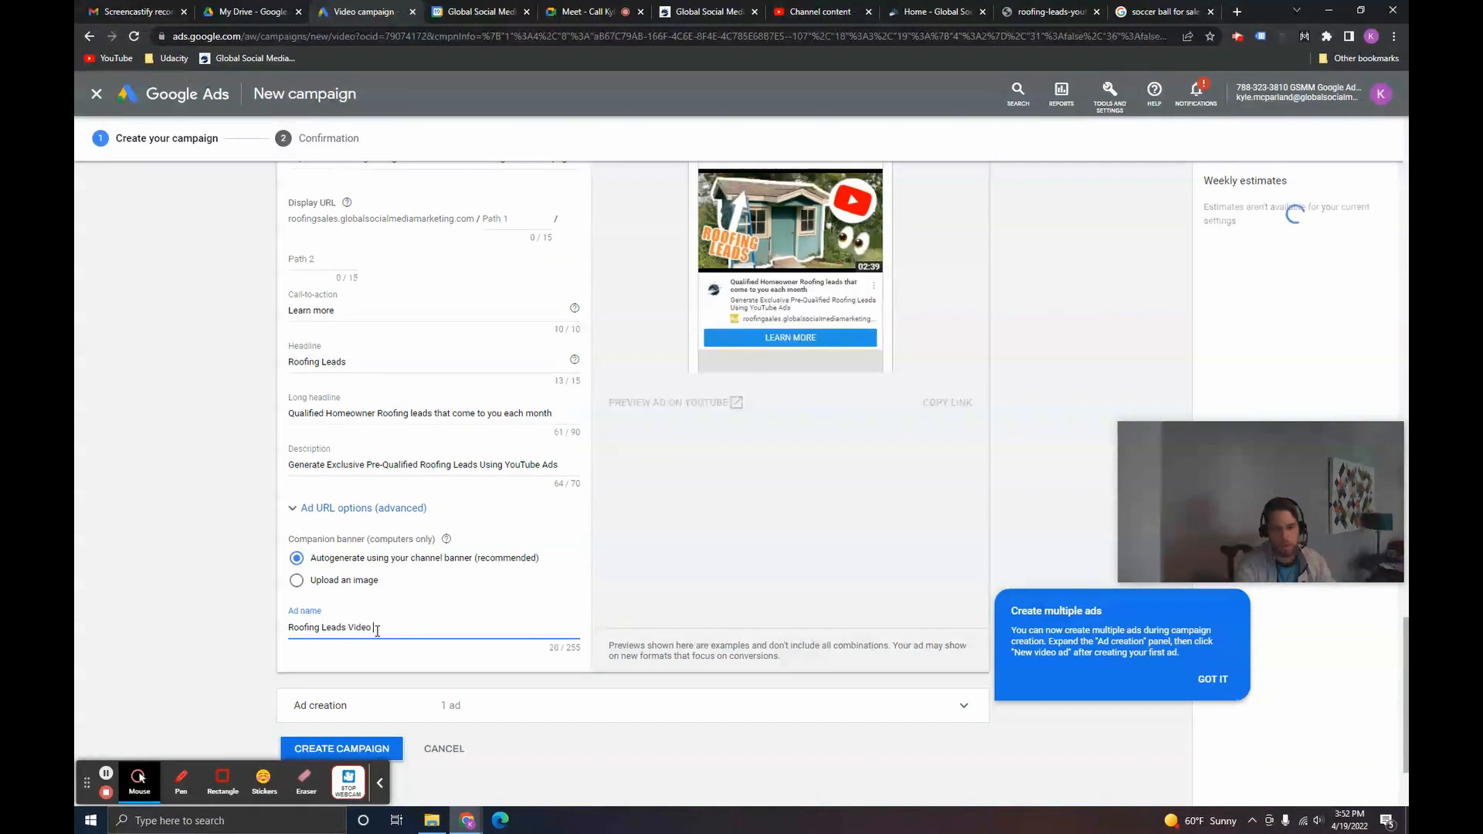
text(ad)
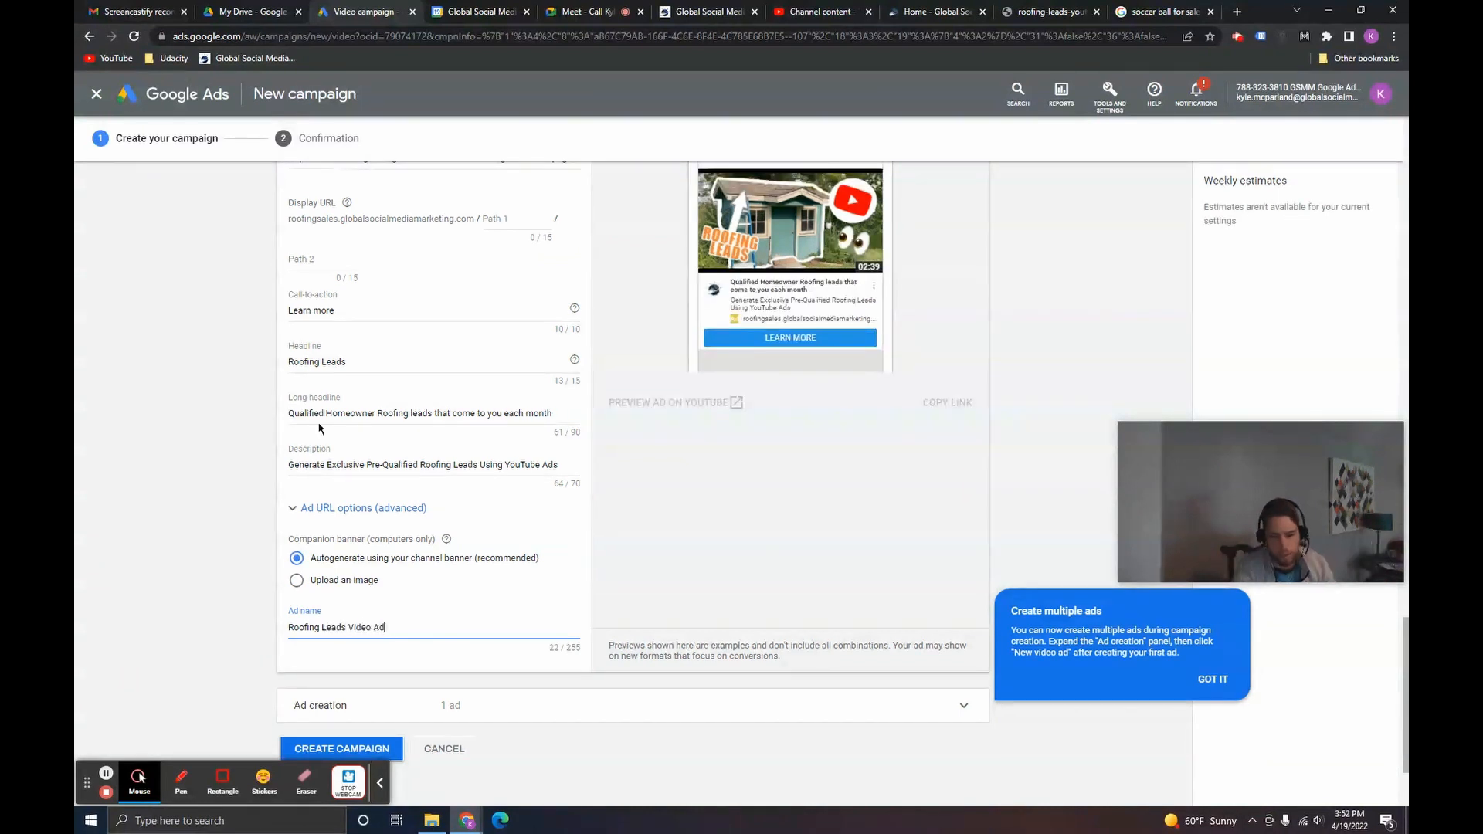
scroll(610, 542, up, 3)
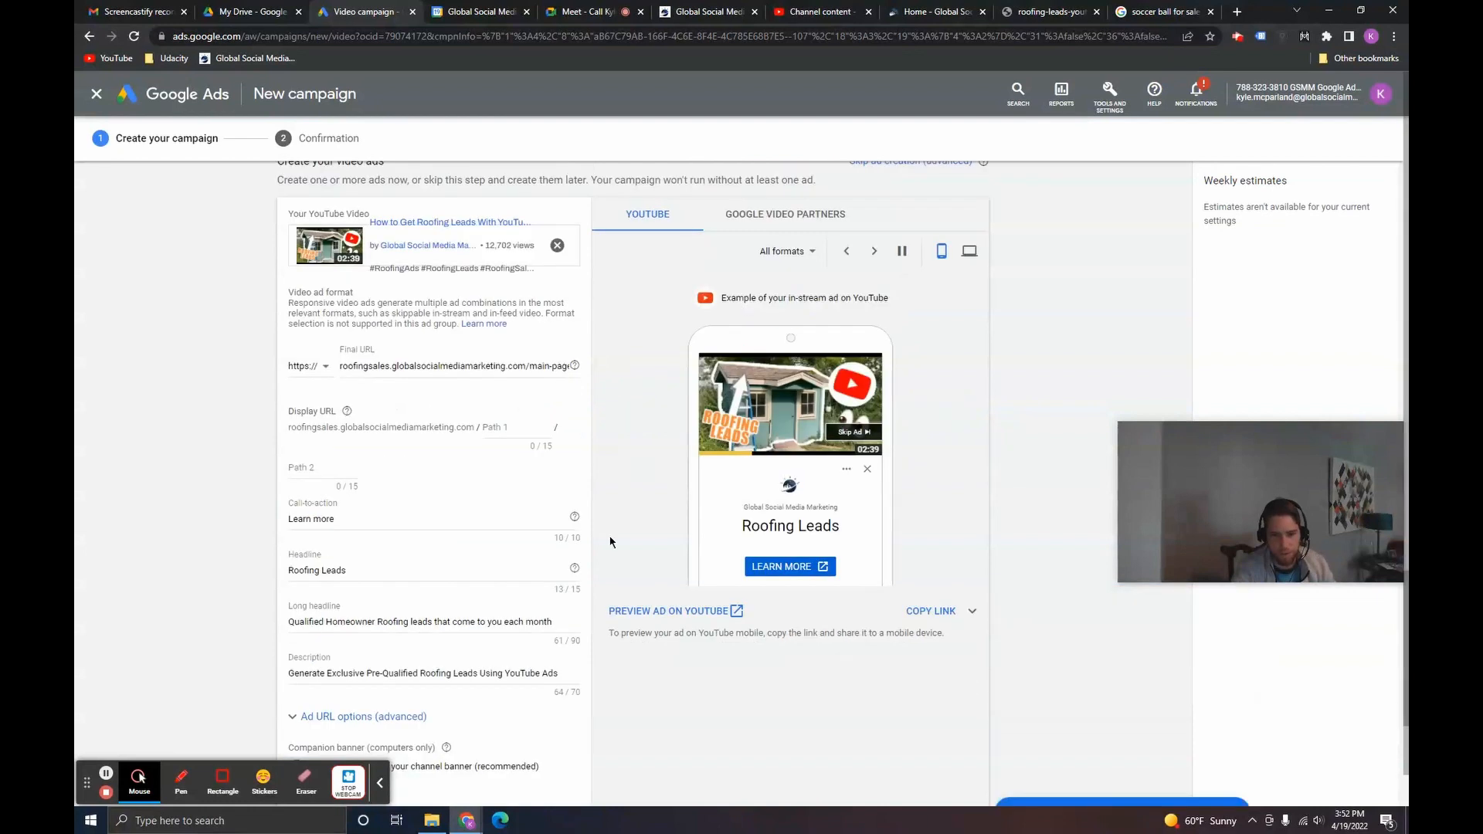
Create the campaign from the completed video ad form and continue from the confirmation page to the new campaign.
scroll(610, 542, down, 3)
scroll(611, 542, down, 1)
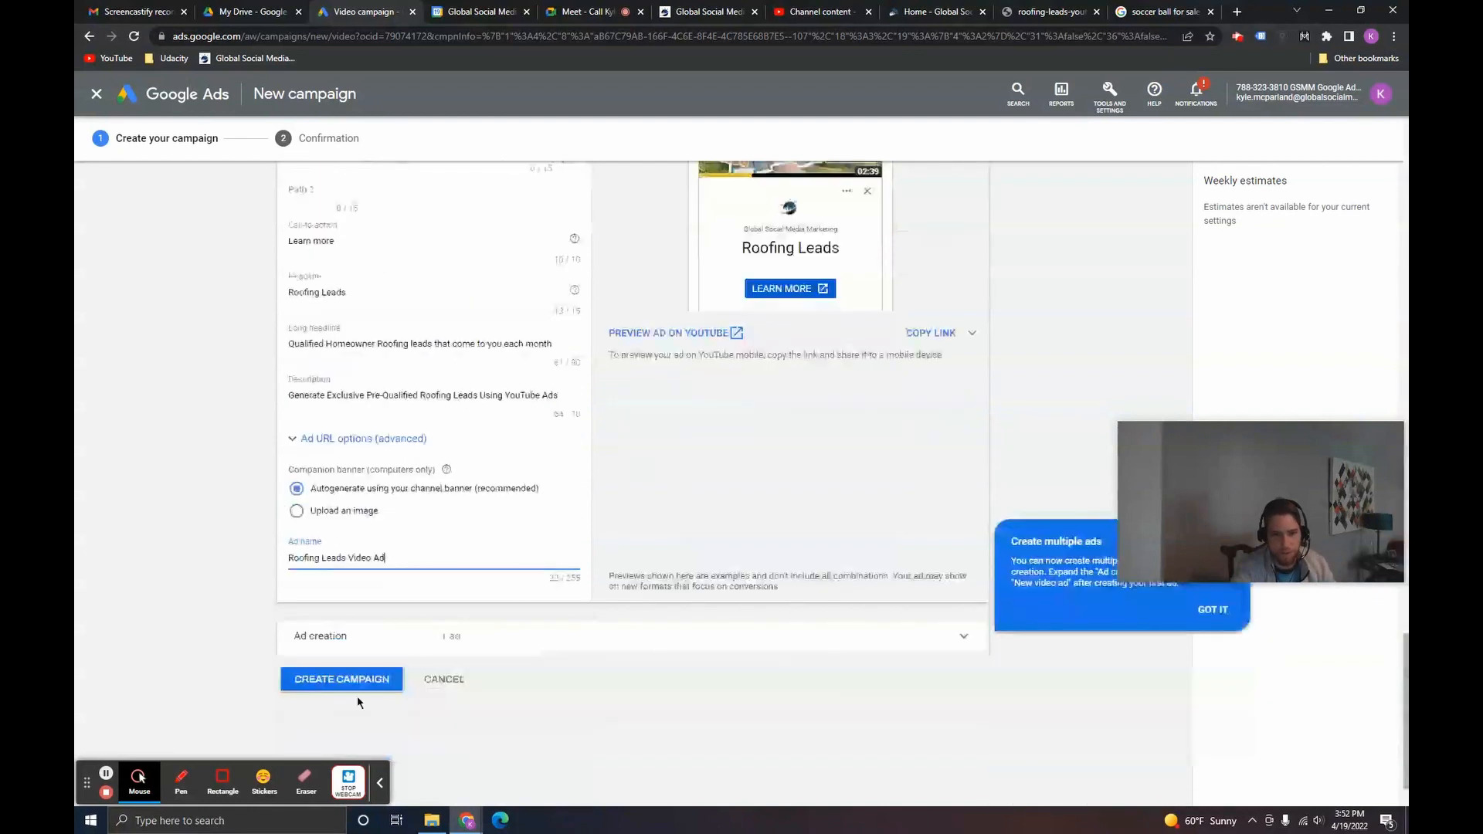
click(346, 683)
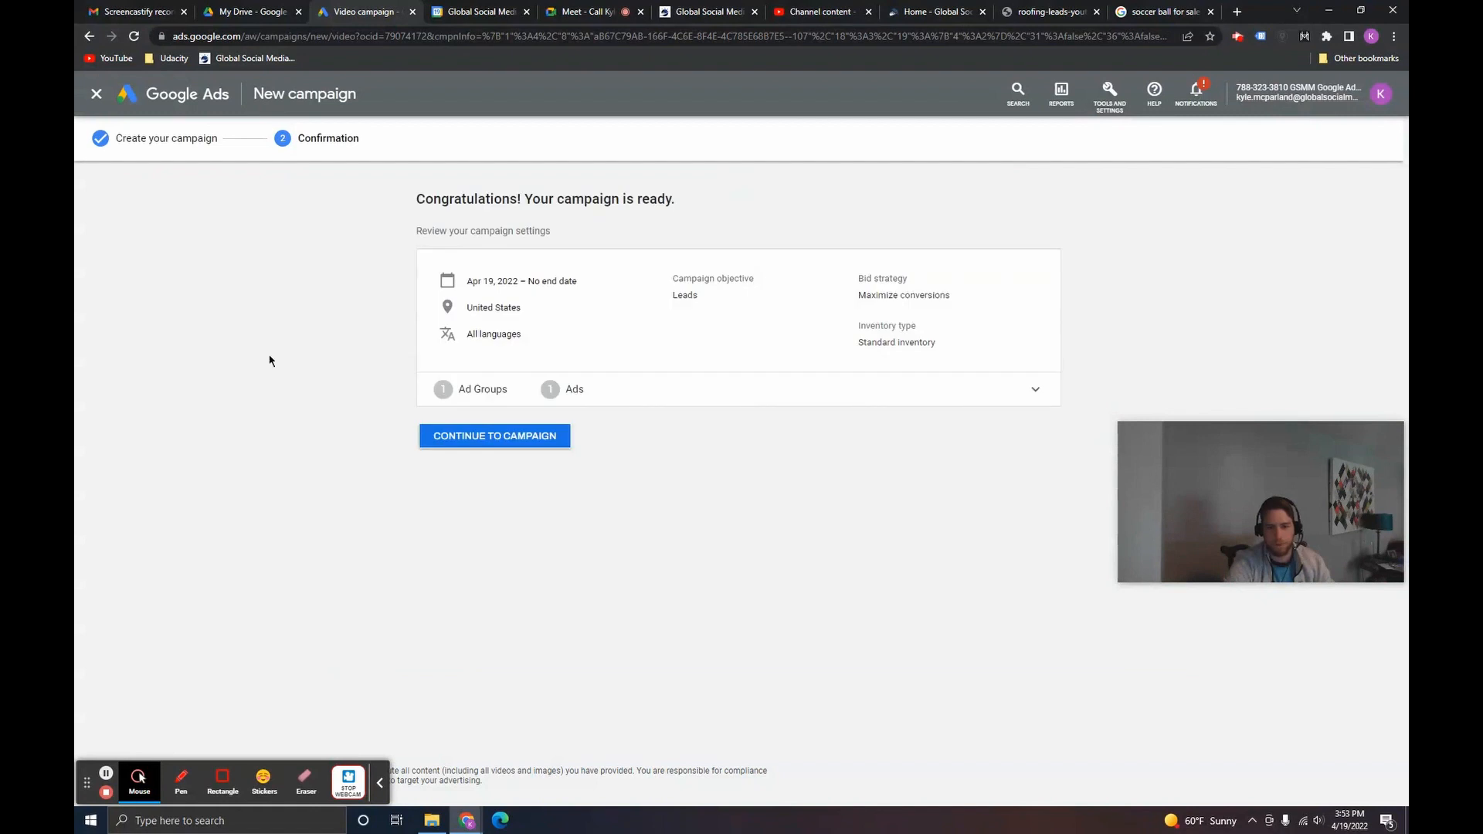
click(539, 439)
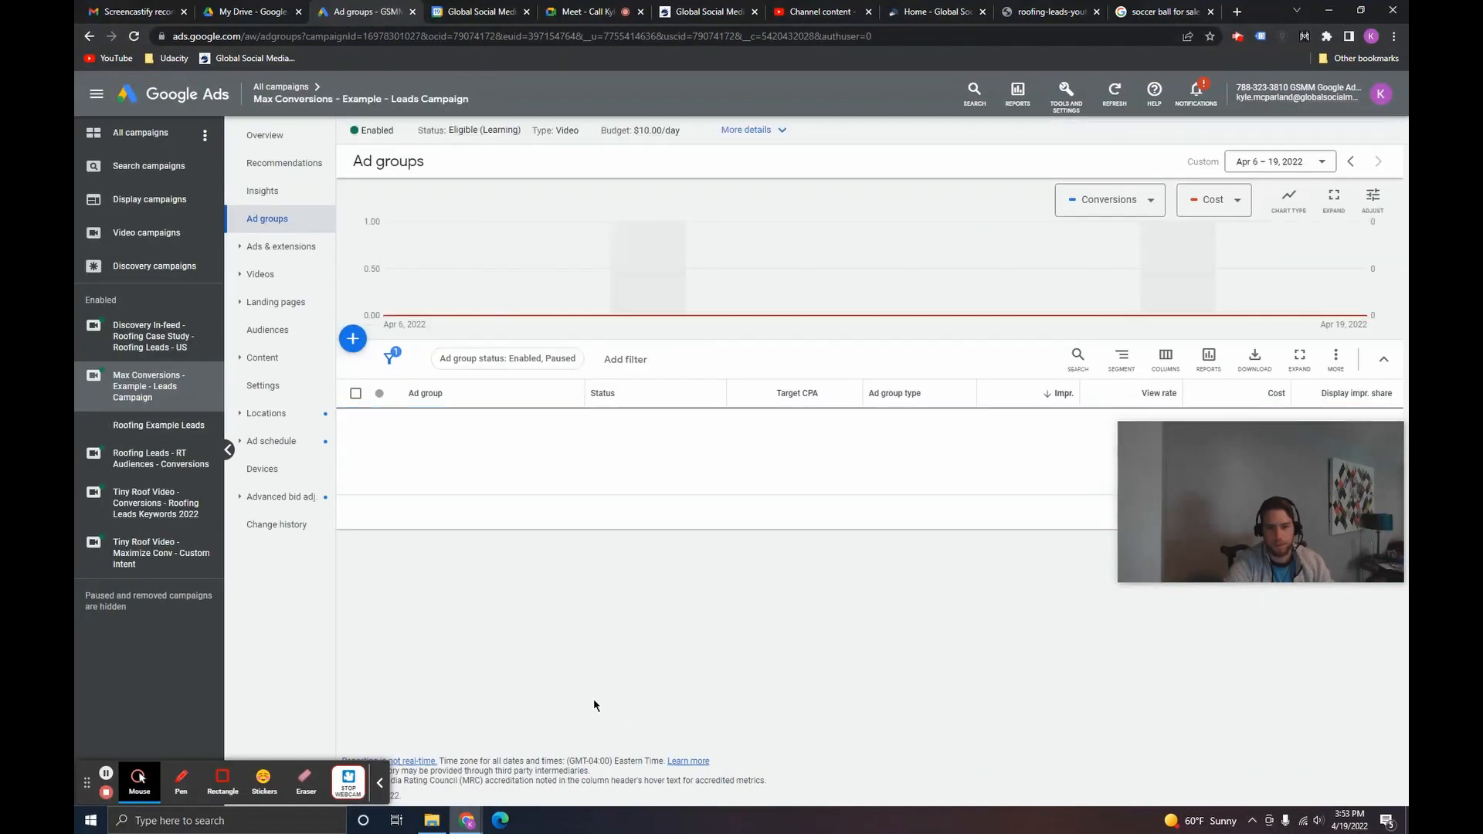
View the new campaign's overview, then check the review status of its Roofing Leads Video Ad.
click(303, 134)
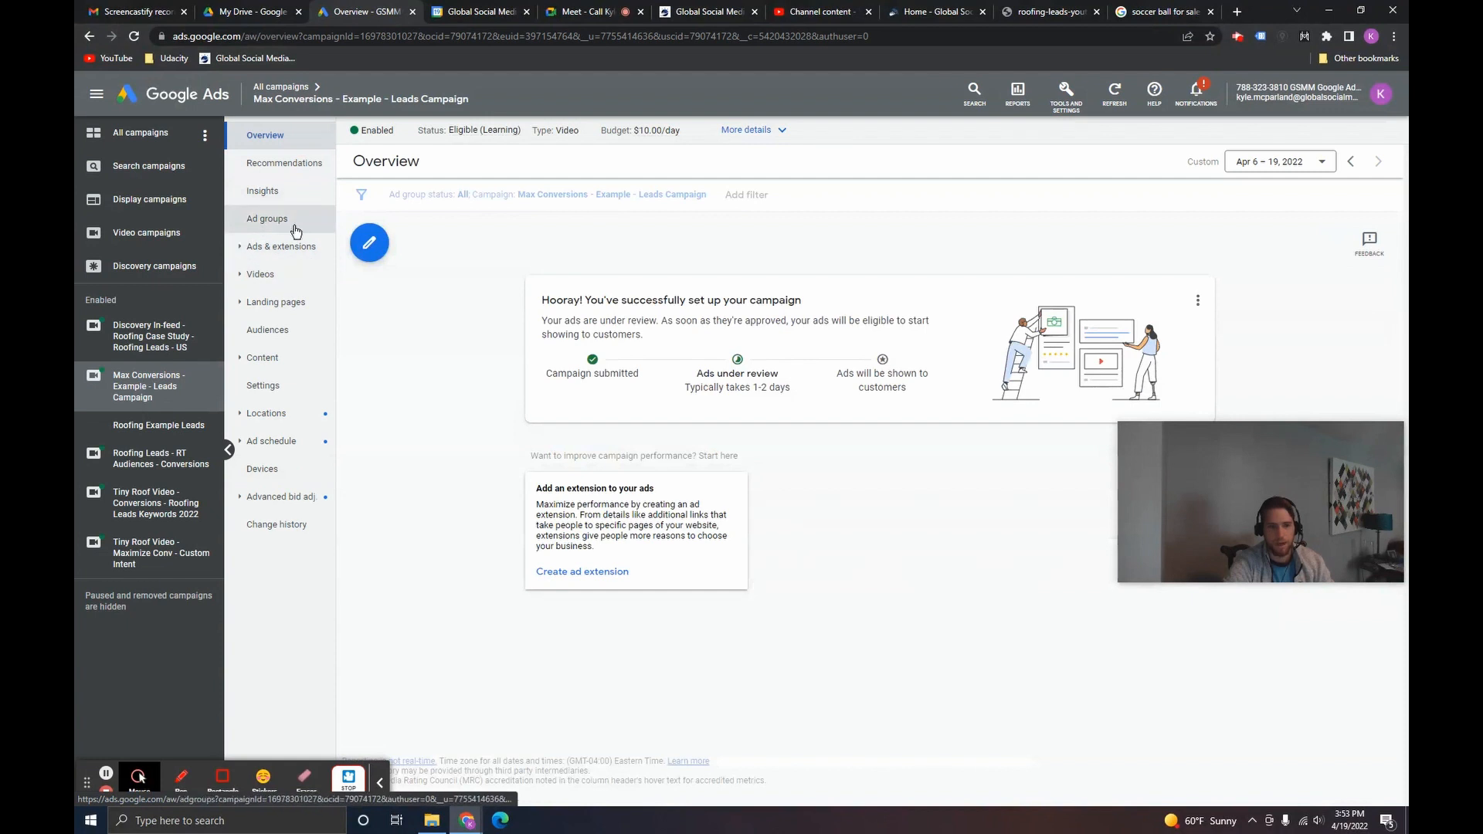
click(294, 255)
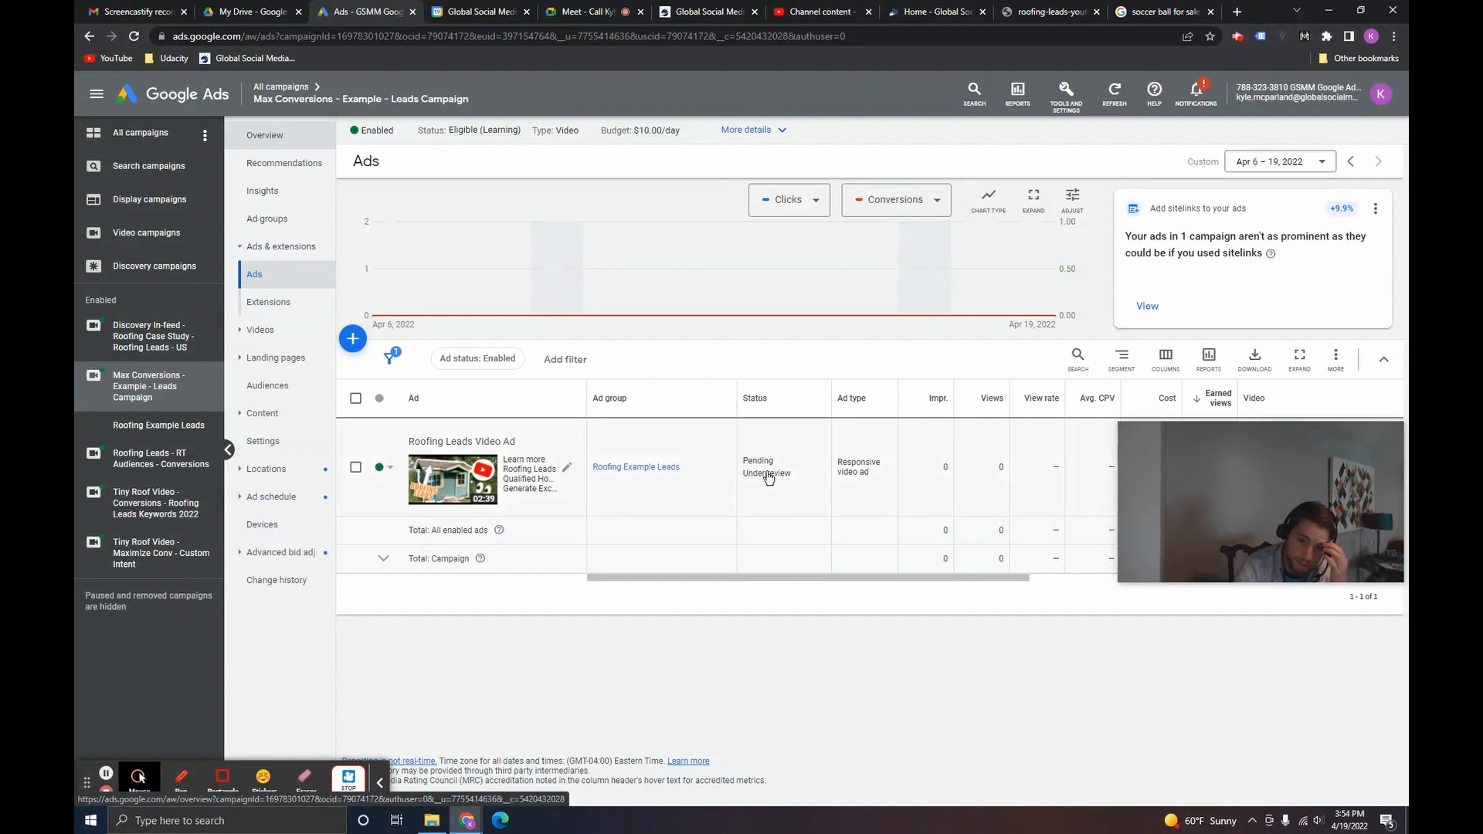
mouse_move(770, 477)
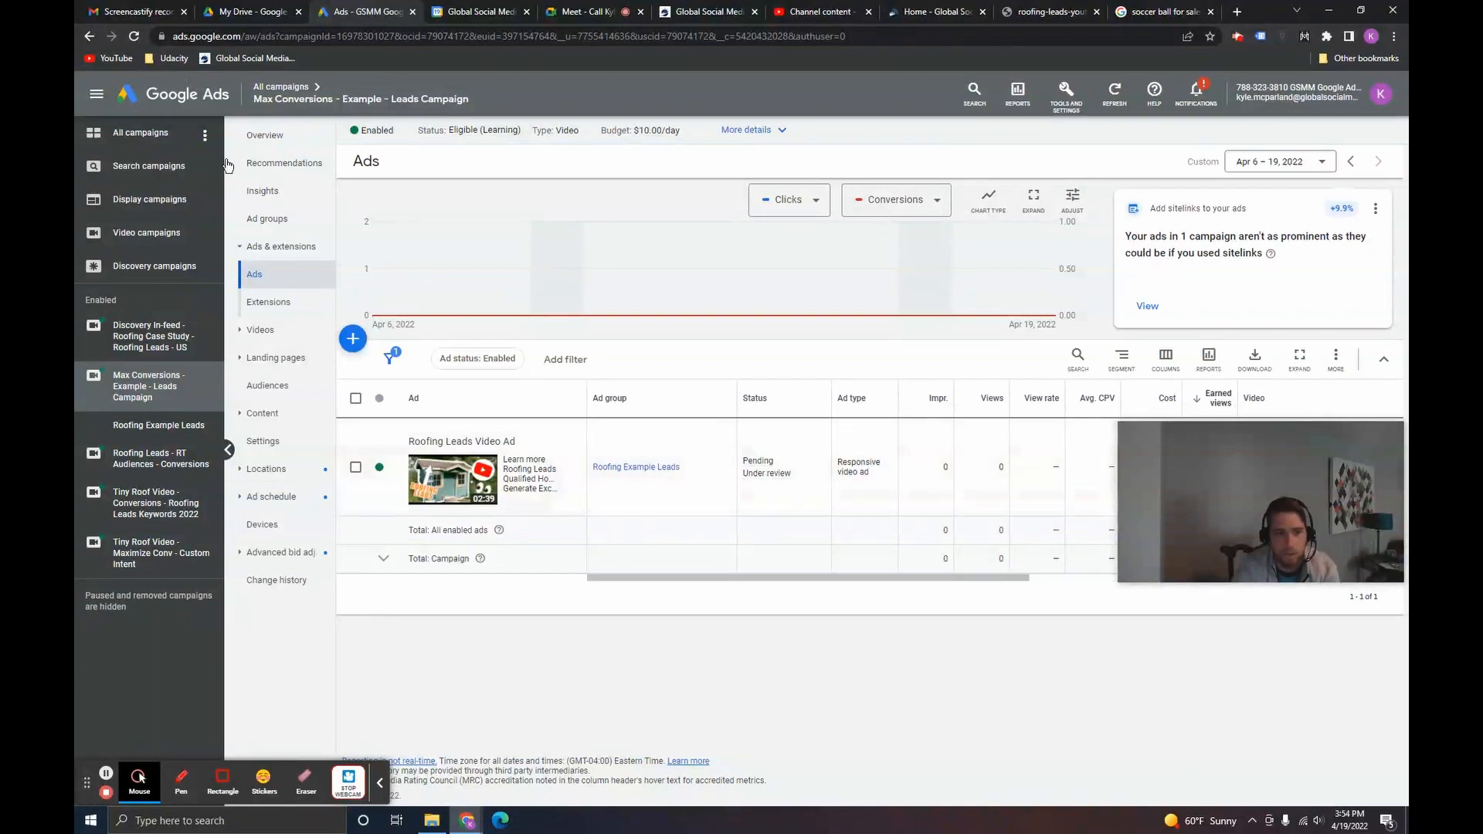
Pause the Max Conversions - Example - Leads Campaign from its overview page.
click(265, 135)
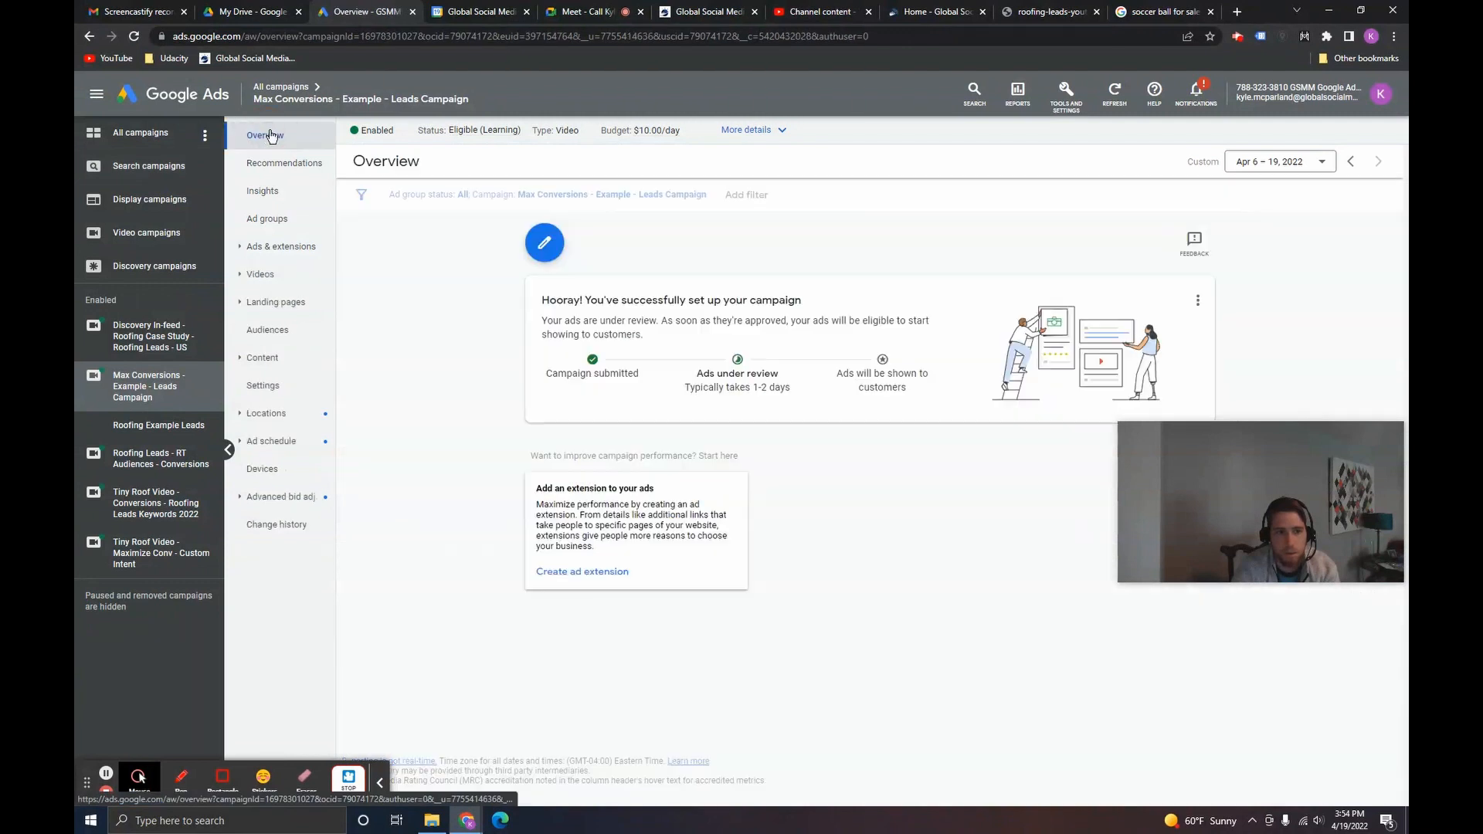
click(402, 131)
click(393, 165)
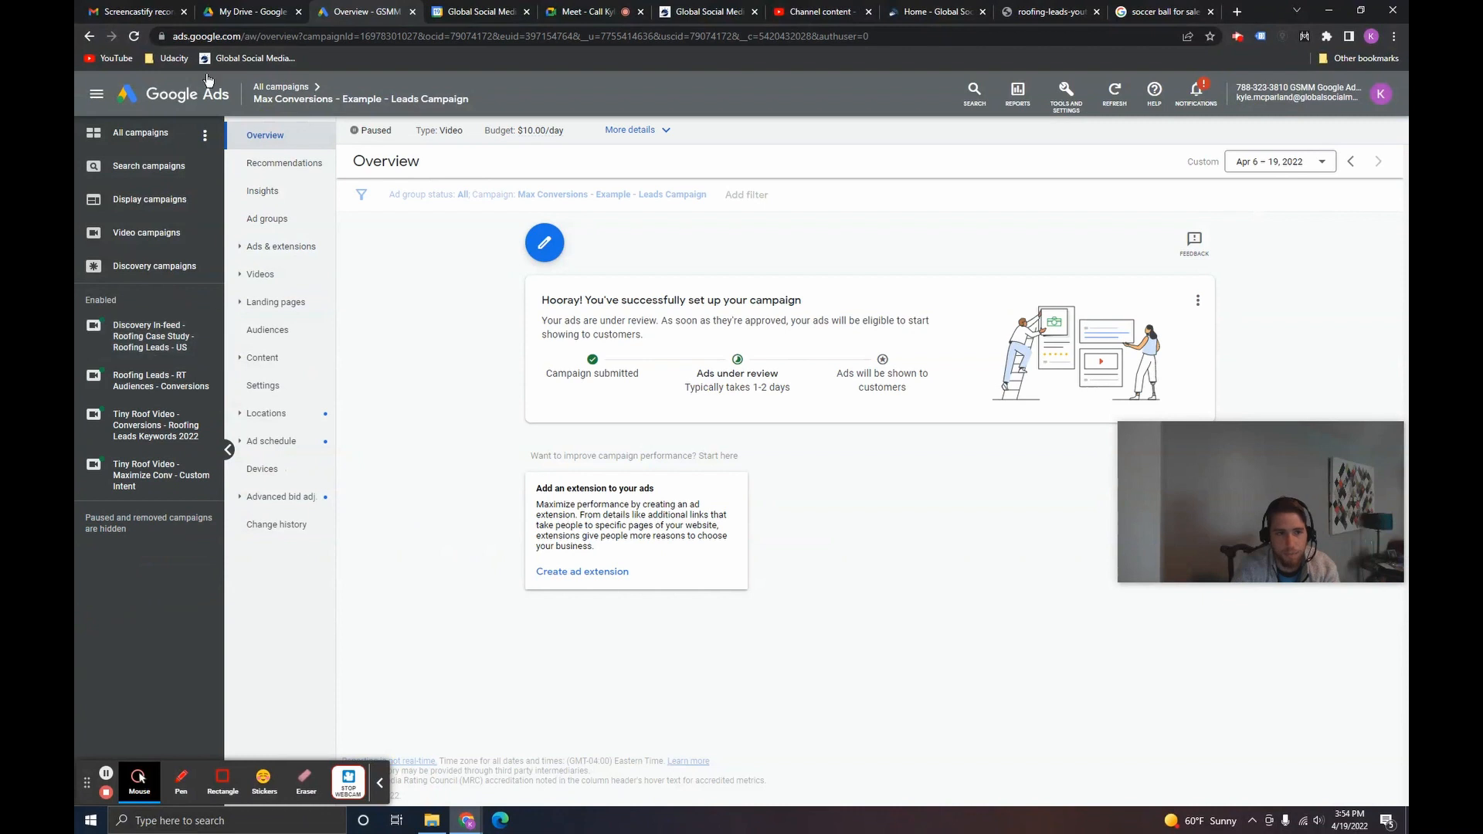
Check the ad status in the "Tiny Roof Video - Maximize Conv - Custom Intent" campaign and return to the list of all campaigns.
click(283, 87)
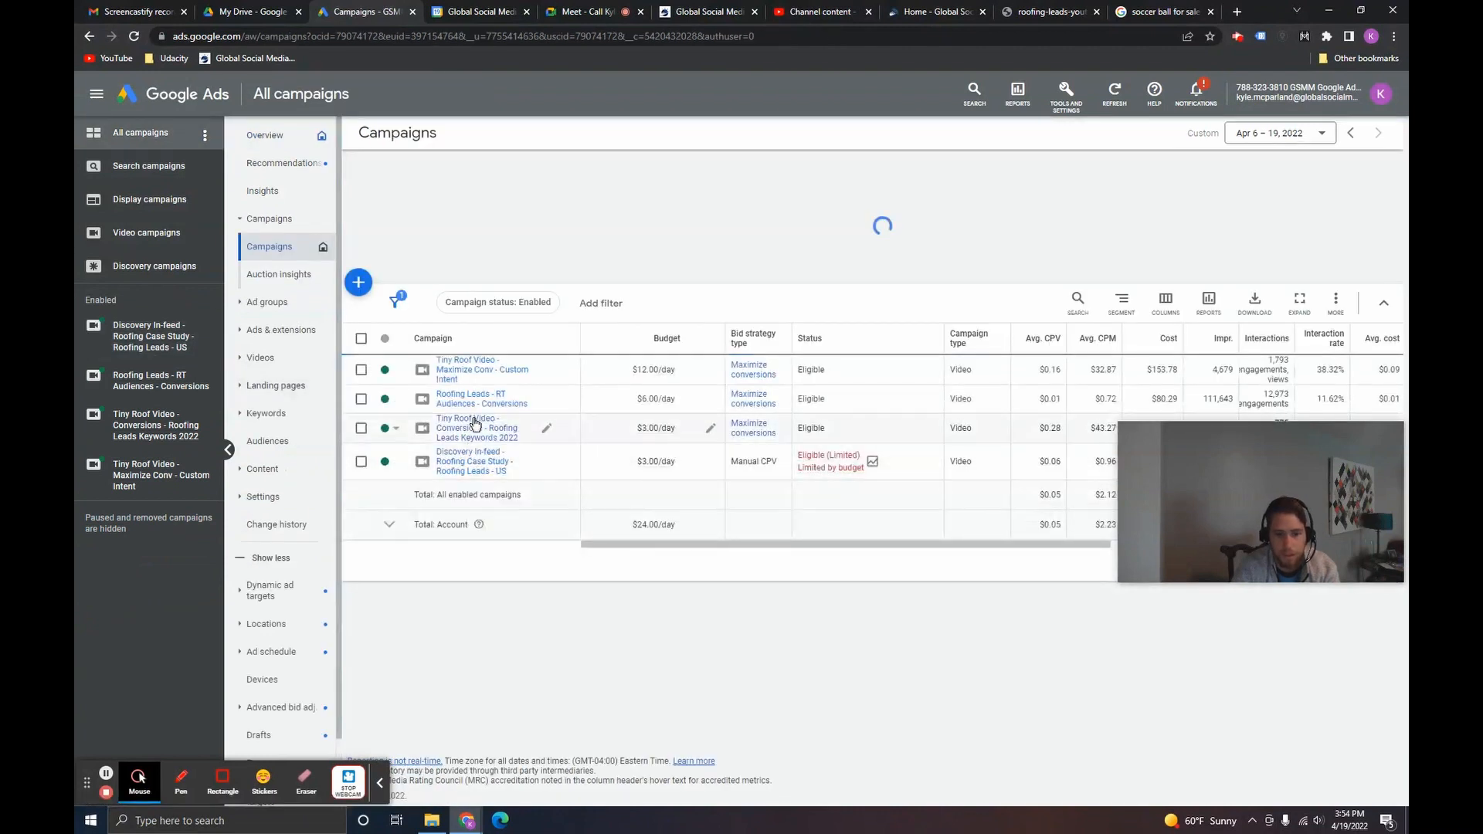
click(482, 370)
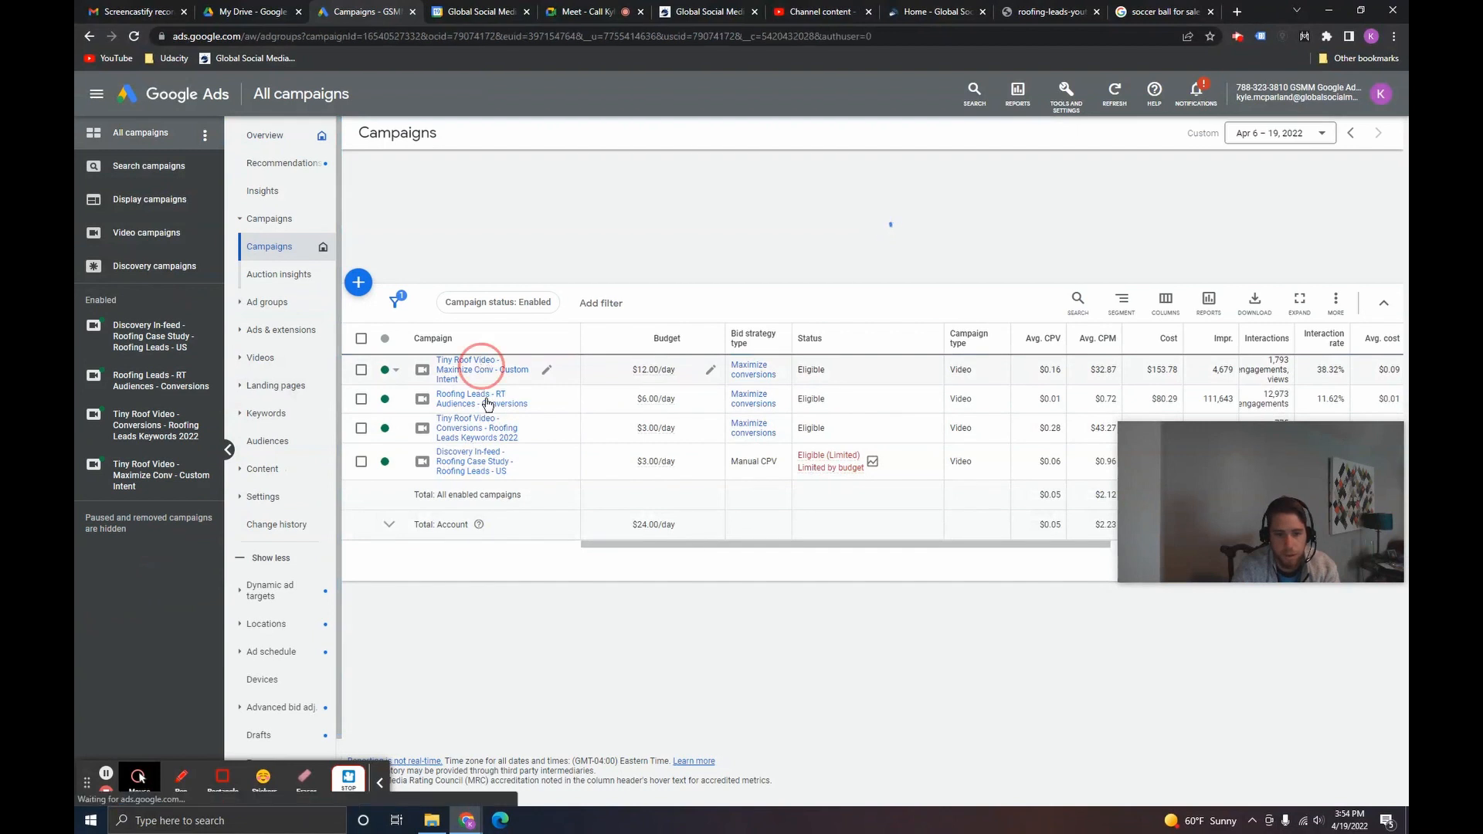
click(300, 249)
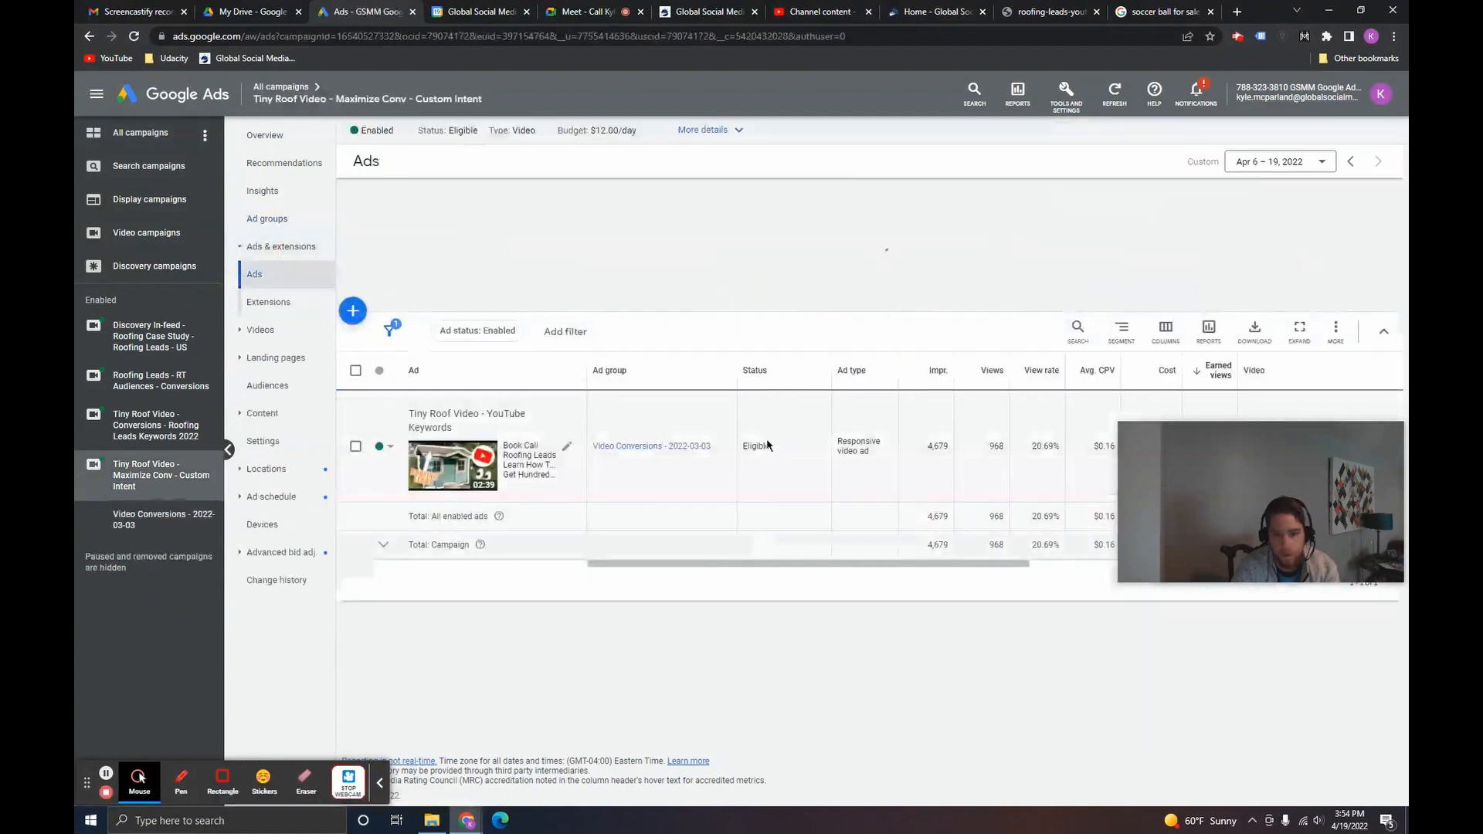
click(282, 86)
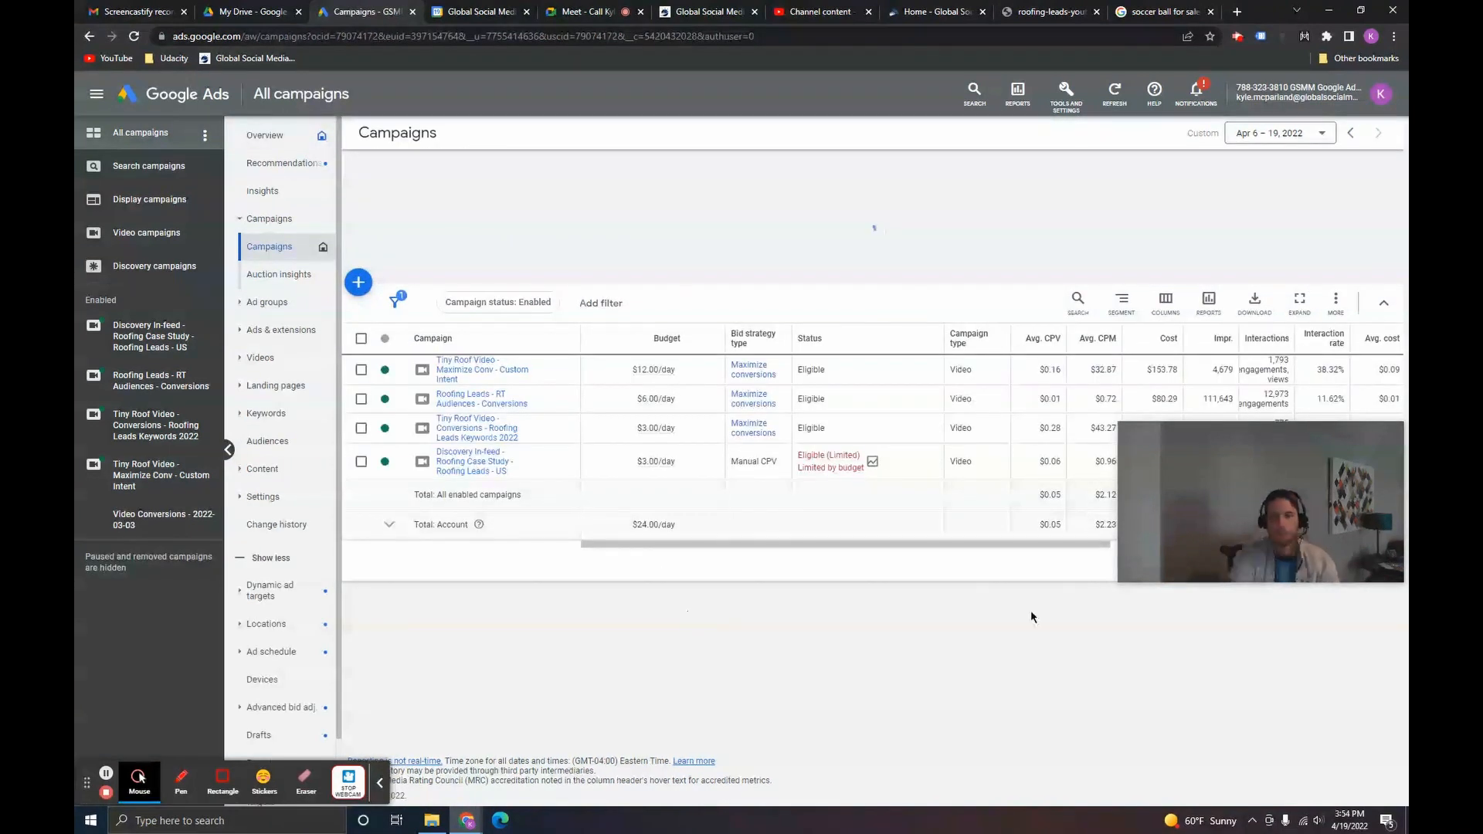
drag(1196, 474, 1188, 640)
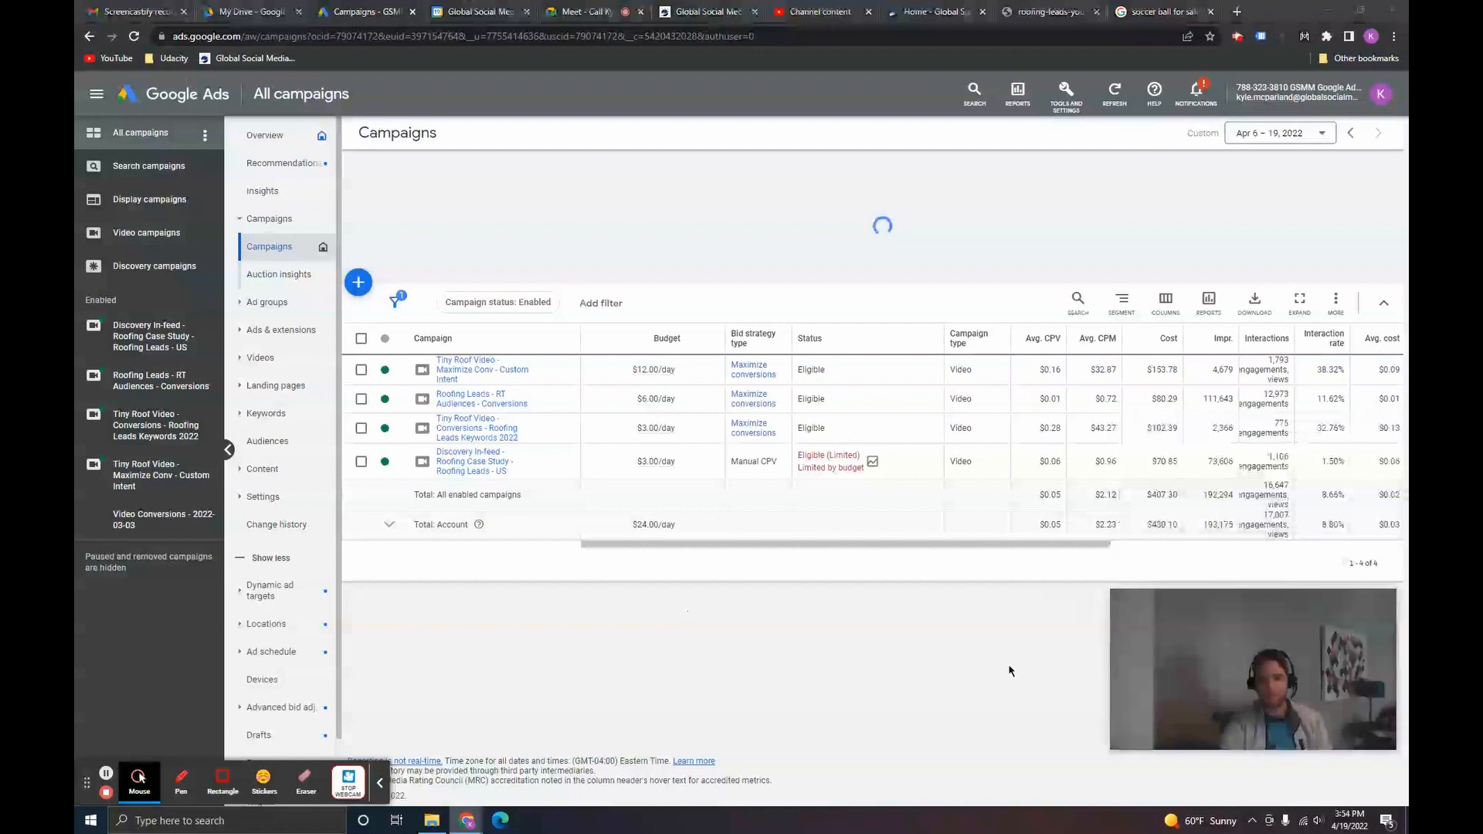